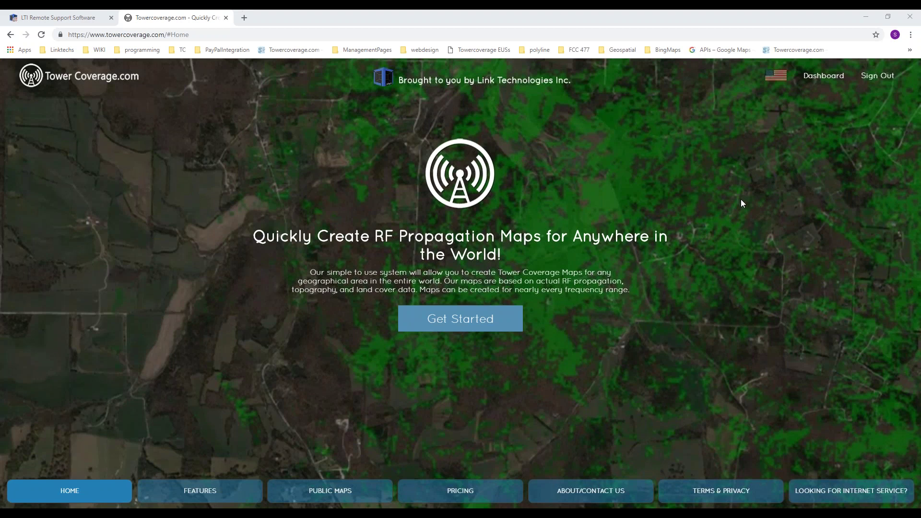
Sign out of the current session and log back in with the prefilled account credentials.
{"action": "left_click", "coordinate": [872, 81]}
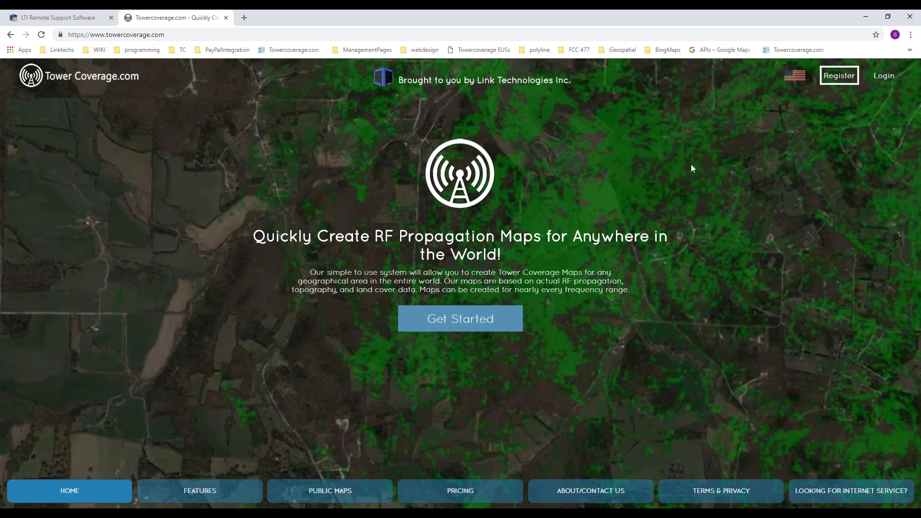
{"action": "left_click", "coordinate": [878, 75]}
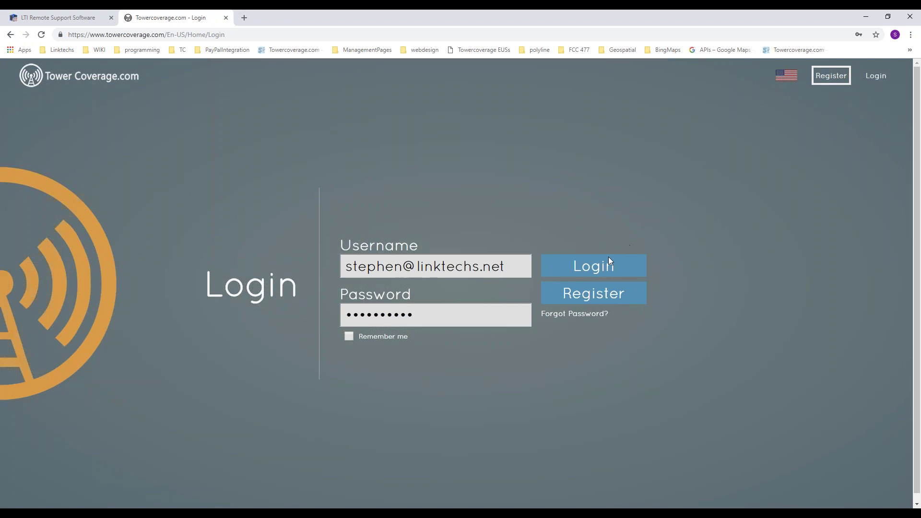
{"action": "left_click", "coordinate": [483, 274]}
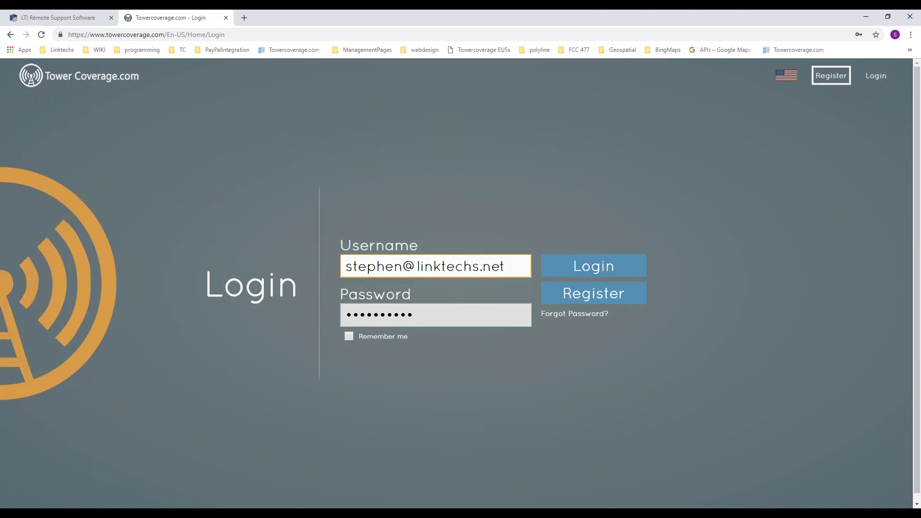
{"action": "left_click", "coordinate": [594, 267]}
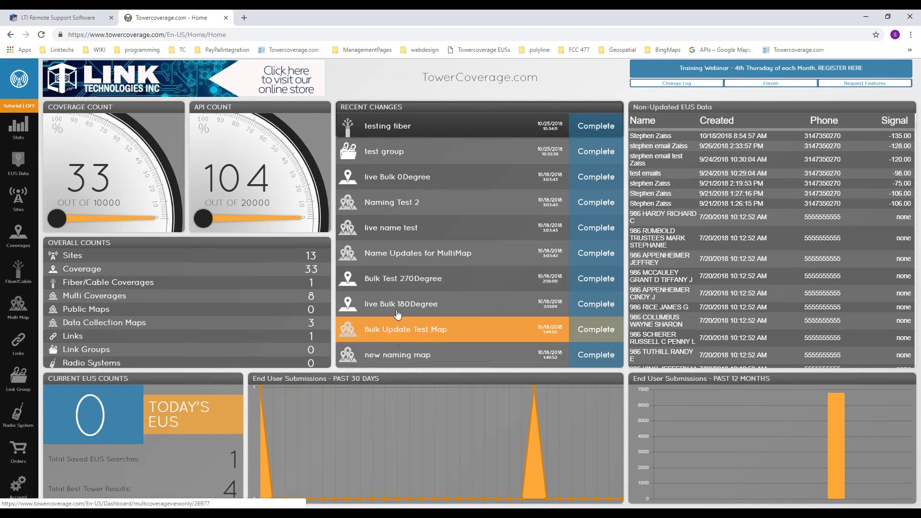
Open the company profile from the account settings and review its business and address details.
{"action": "left_click", "coordinate": [412, 305]}
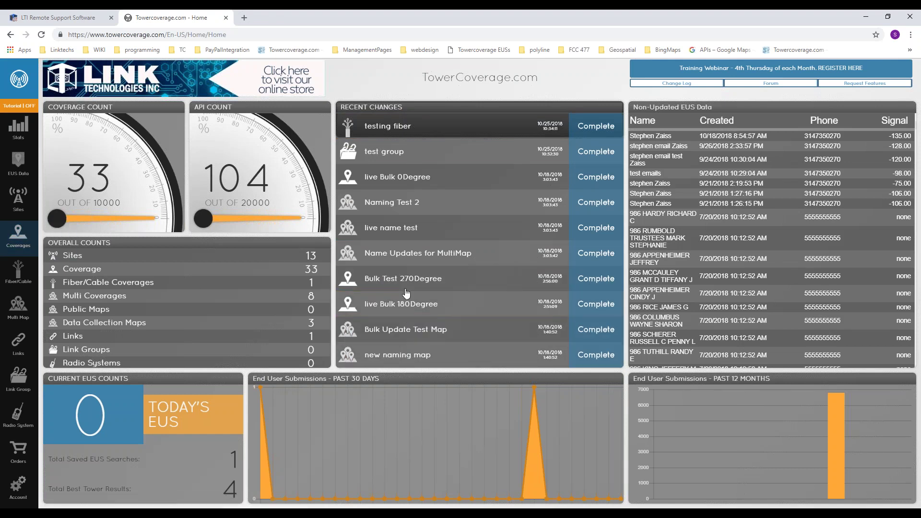
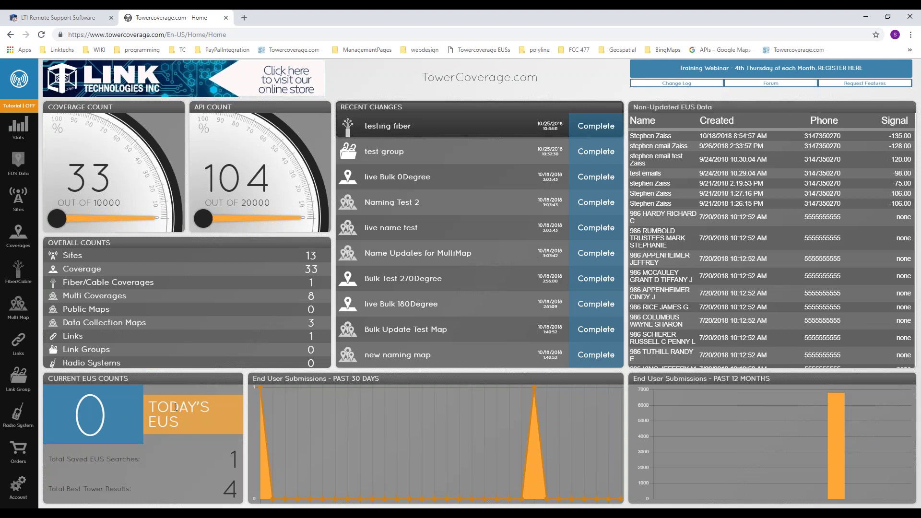
{"action": "left_click", "coordinate": [18, 486]}
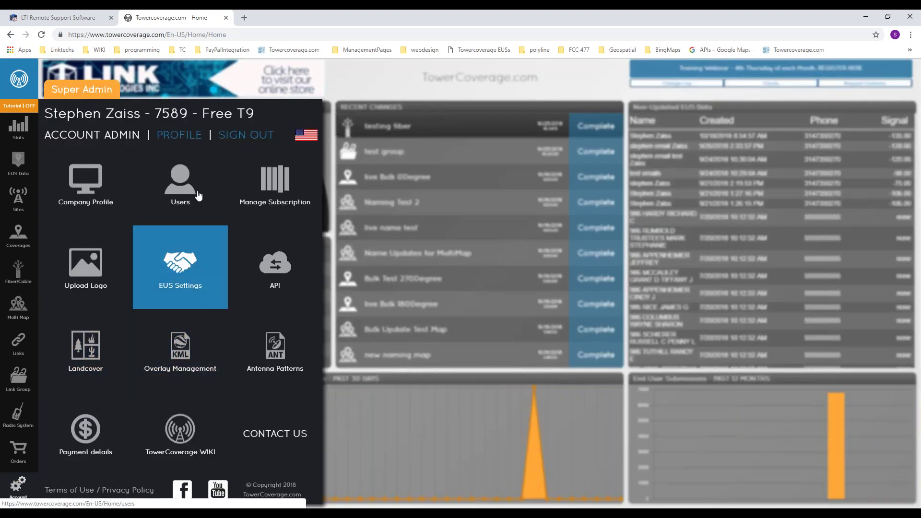
{"action": "left_click", "coordinate": [81, 183]}
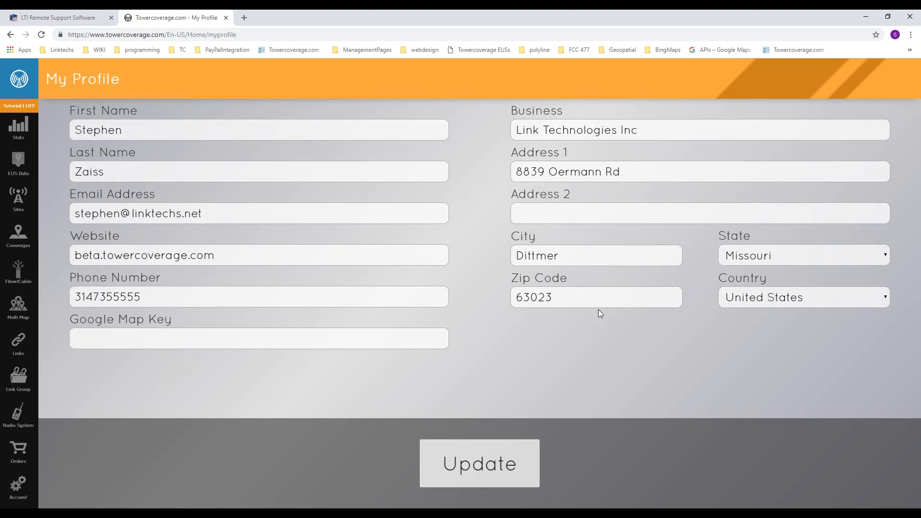
{"action": "left_click", "coordinate": [517, 172]}
{"action": "left_click", "coordinate": [576, 235]}
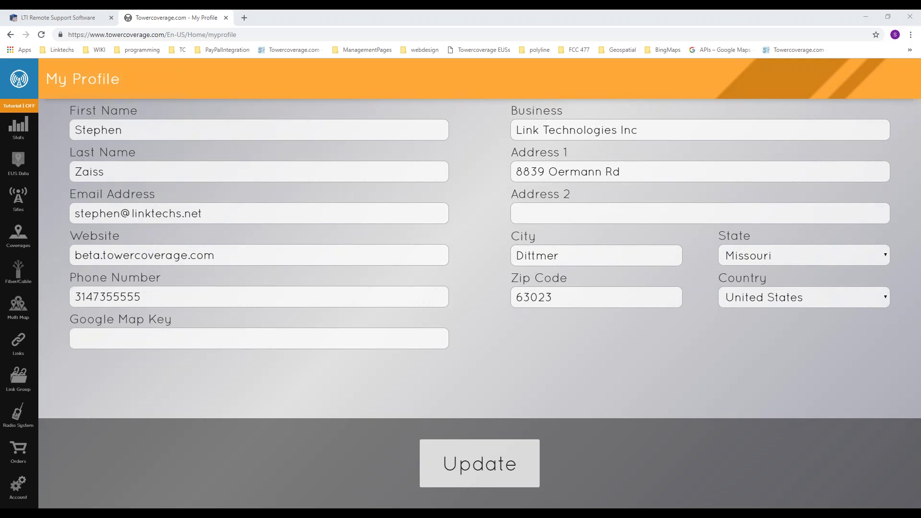
Open the account's user management page and examine the user type options for a new user.
{"action": "left_click", "coordinate": [18, 486]}
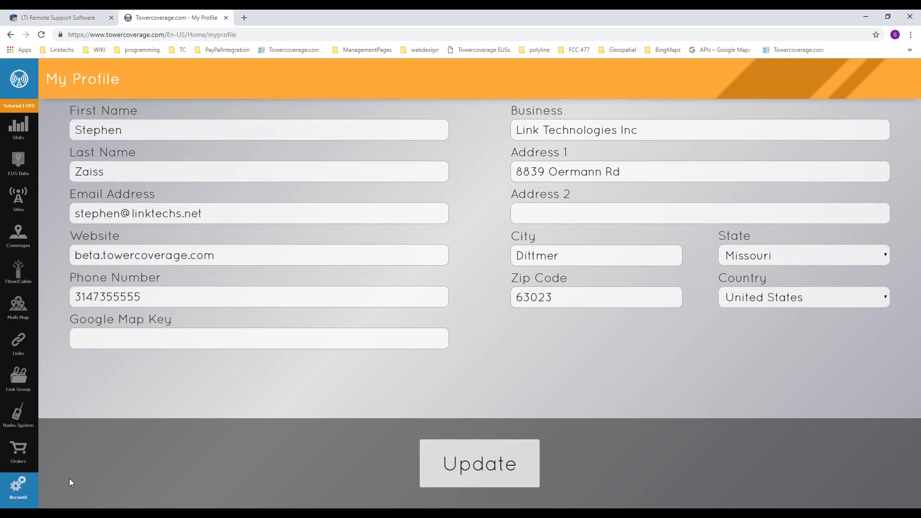
{"action": "left_click", "coordinate": [185, 197]}
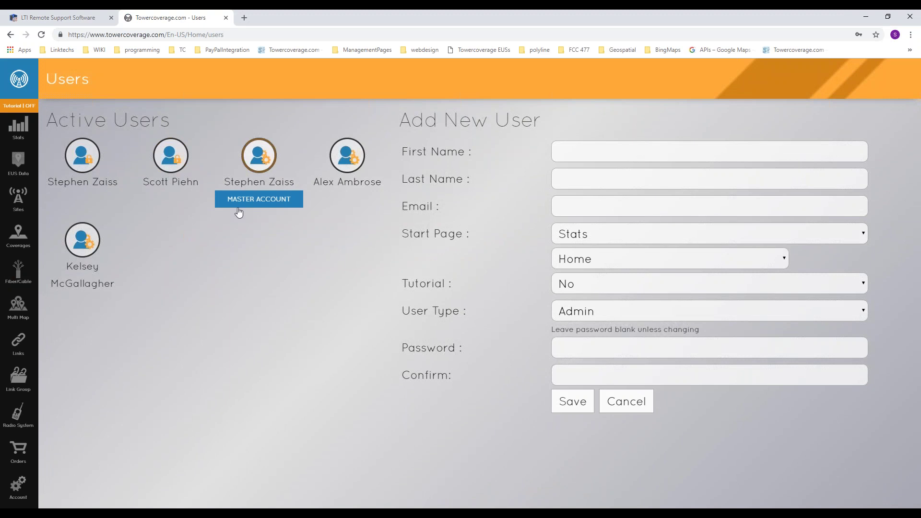
{"action": "left_click", "coordinate": [700, 312]}
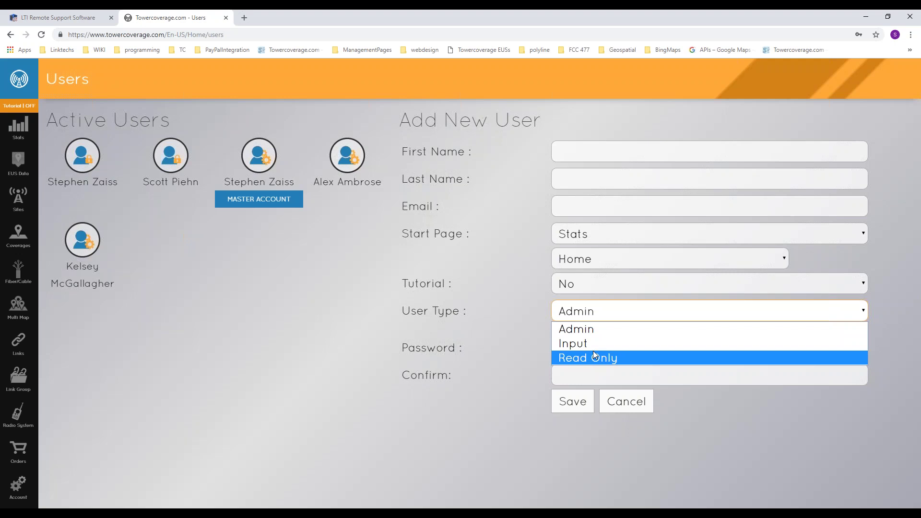
{"action": "left_click", "coordinate": [550, 309]}
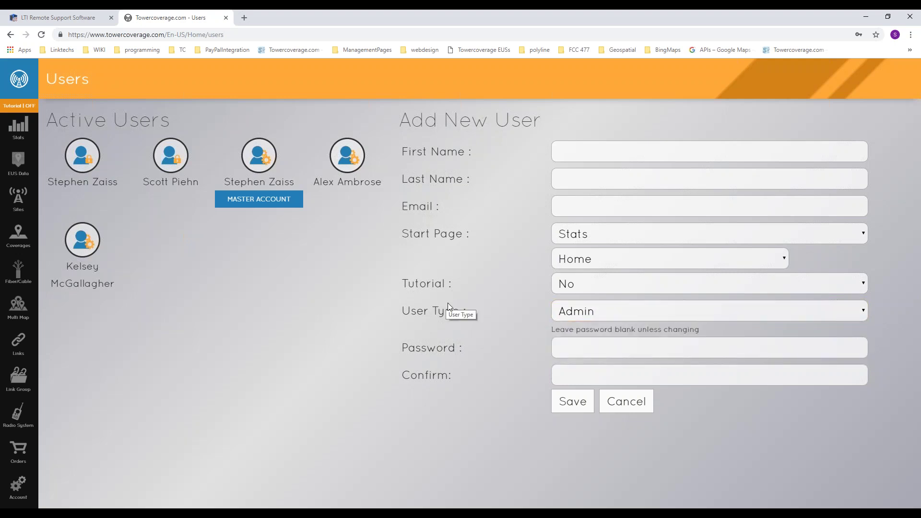
{"action": "left_click", "coordinate": [592, 312]}
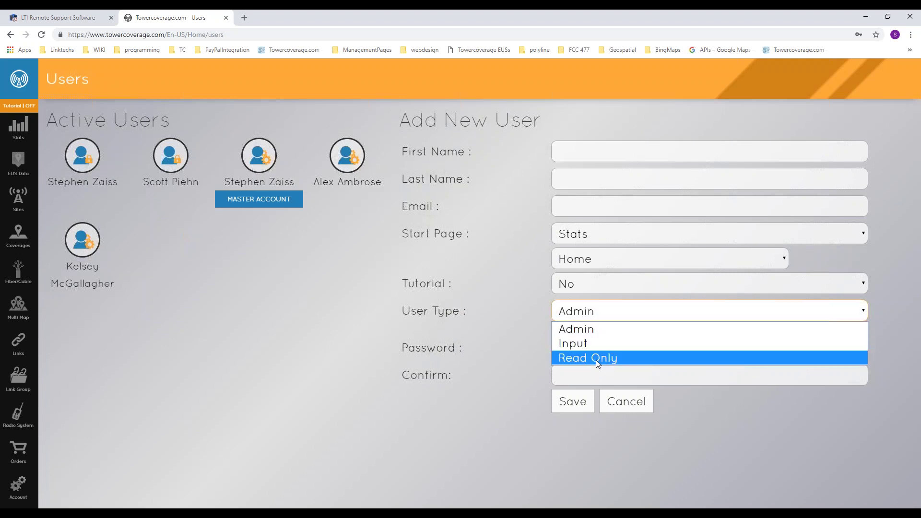
{"action": "left_click", "coordinate": [486, 327]}
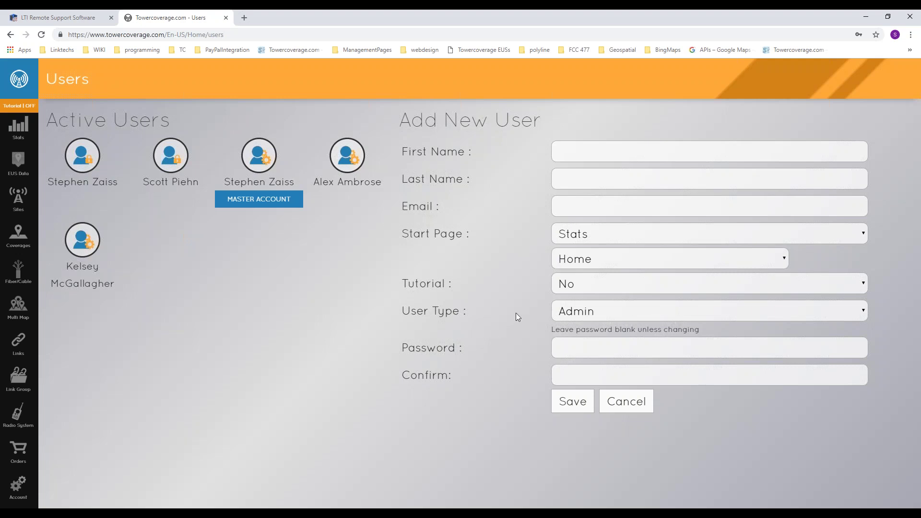
Examine the start page options available for a new user, leaving the selection as it is.
{"action": "left_click", "coordinate": [595, 238]}
{"action": "left_click", "coordinate": [668, 238]}
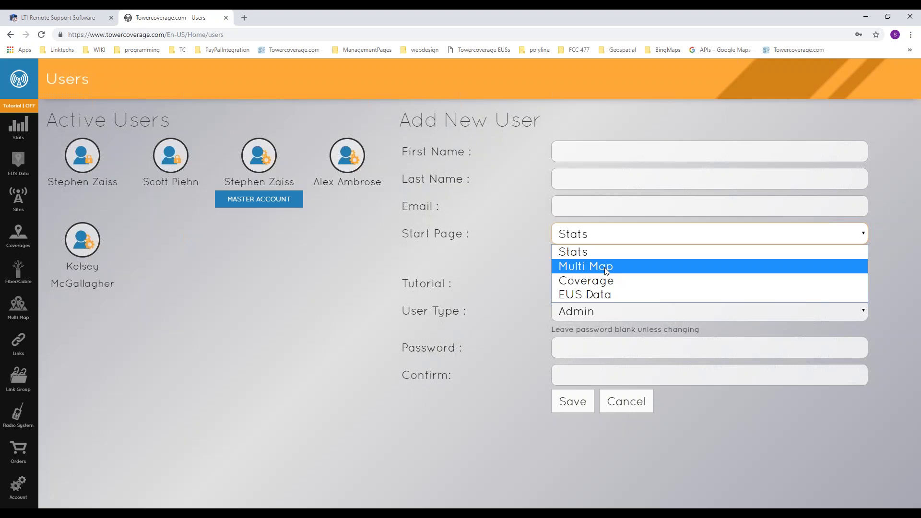
{"action": "left_click", "coordinate": [519, 285]}
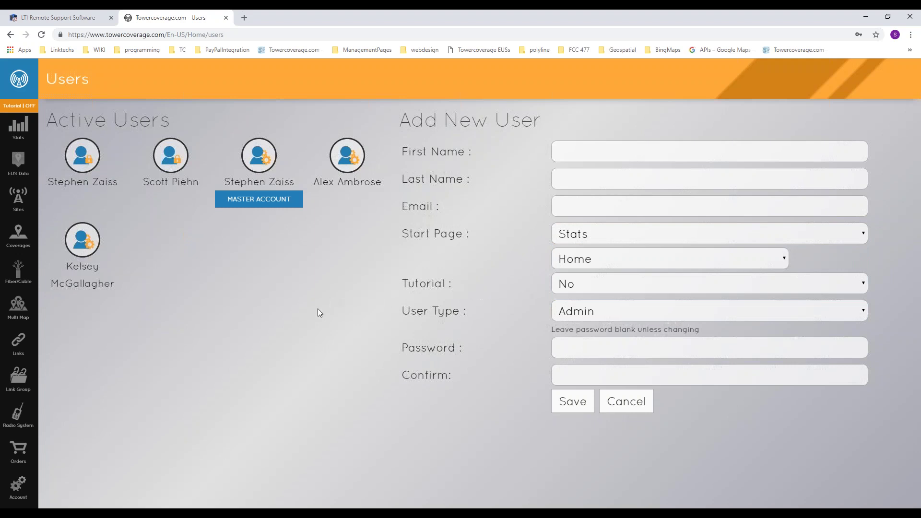
Open the EUS settings and inspect the title field of the EUS iFrame text.
{"action": "left_click", "coordinate": [18, 486]}
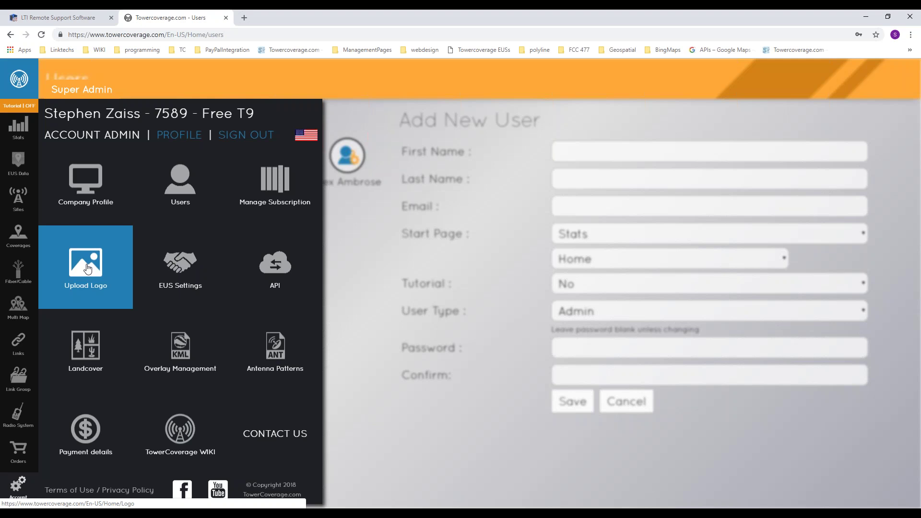
{"action": "left_click", "coordinate": [182, 274]}
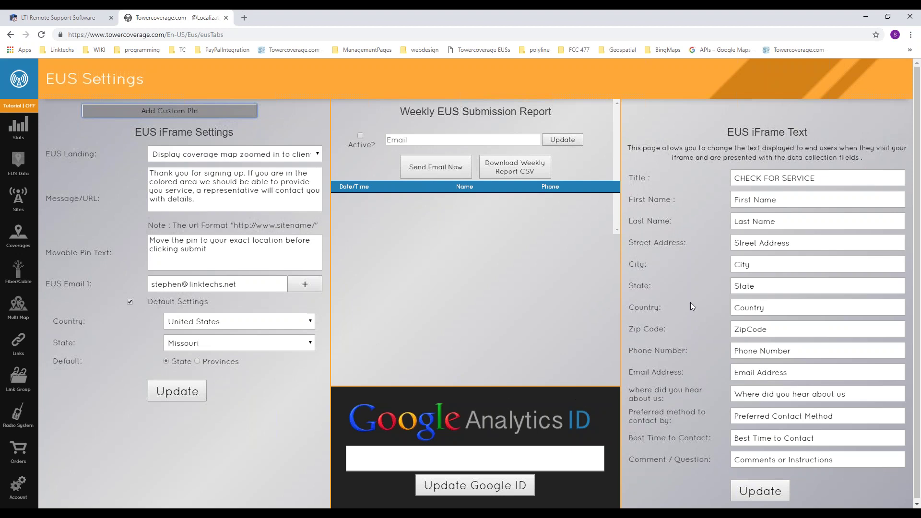
{"action": "left_click", "coordinate": [816, 178]}
{"action": "key", "text": "ctrl+a"}
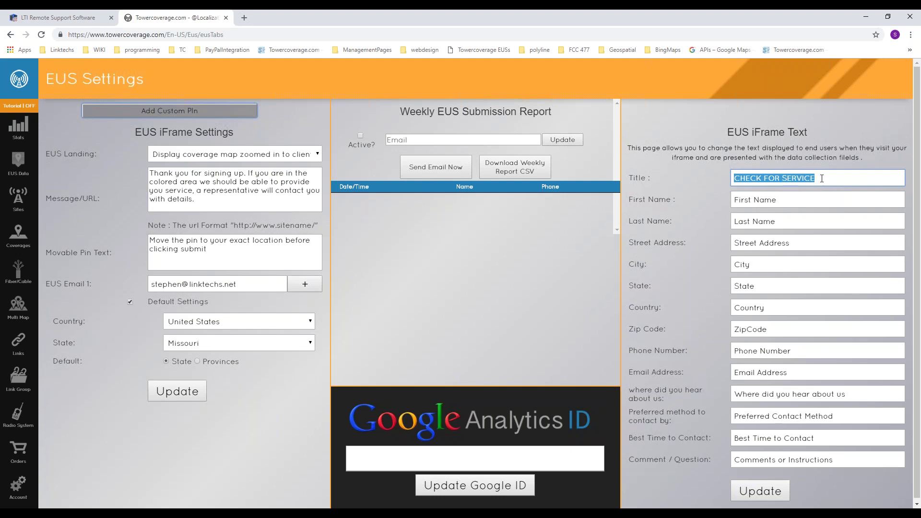
{"action": "double_click", "coordinate": [637, 178]}
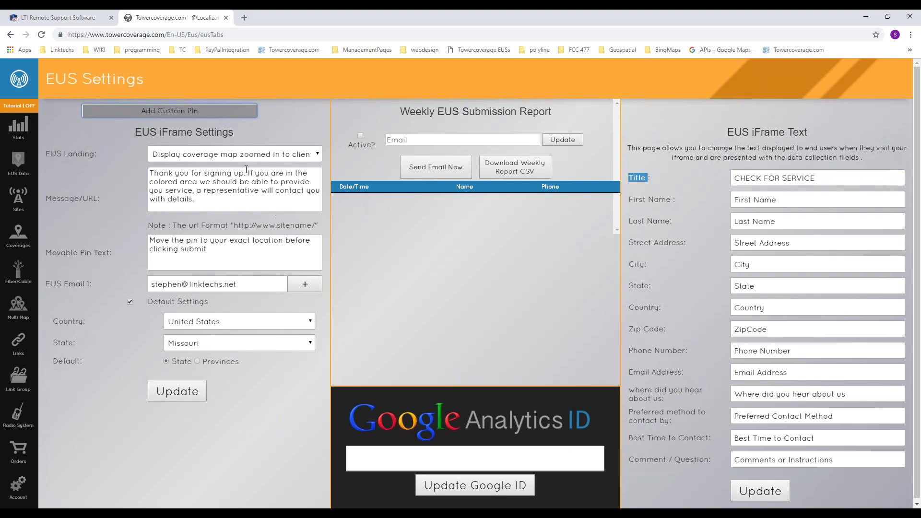
Examine the EUS landing options and the thank-you message text in the iFrame settings.
{"action": "left_click", "coordinate": [185, 155]}
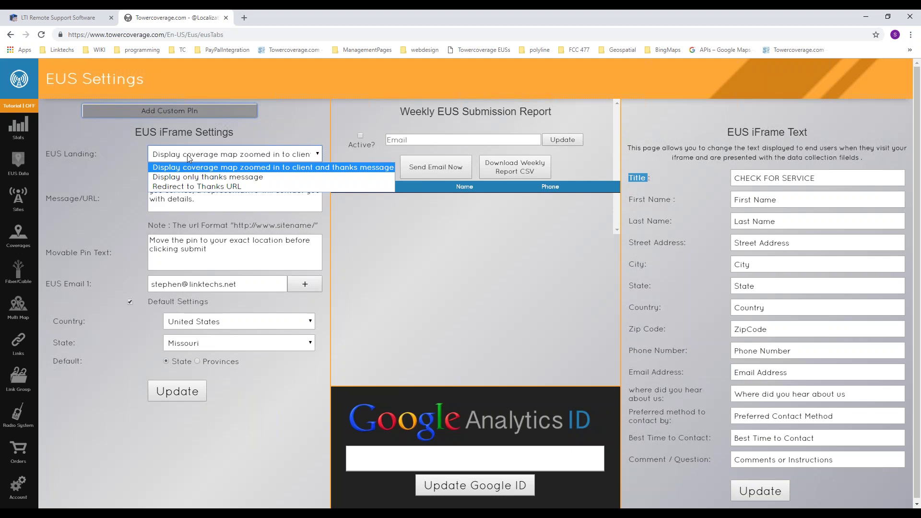
{"action": "left_click", "coordinate": [116, 209]}
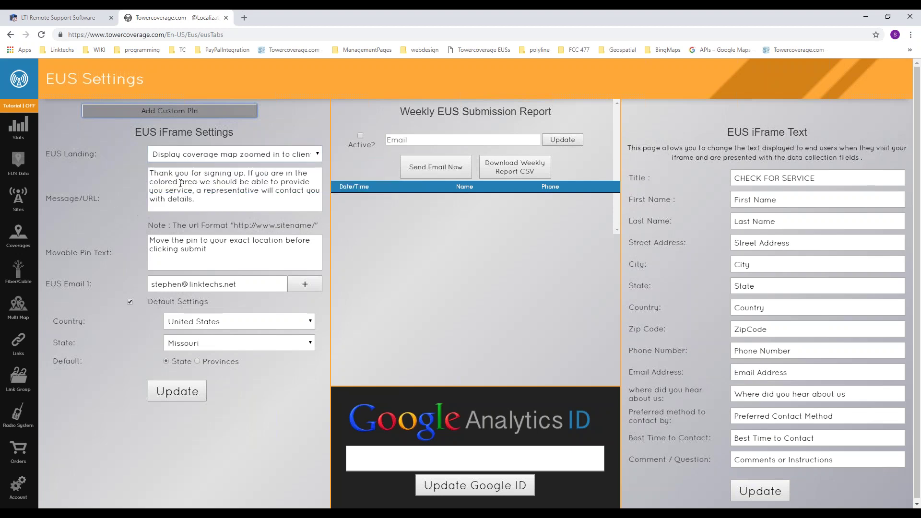
{"action": "left_click_drag", "start_coordinate": [150, 174], "coordinate": [206, 200]}
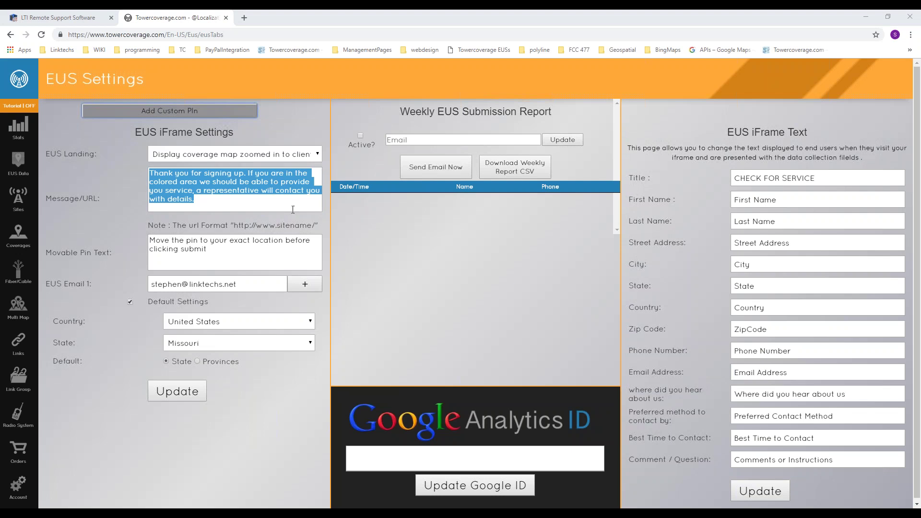
{"action": "left_click", "coordinate": [406, 269]}
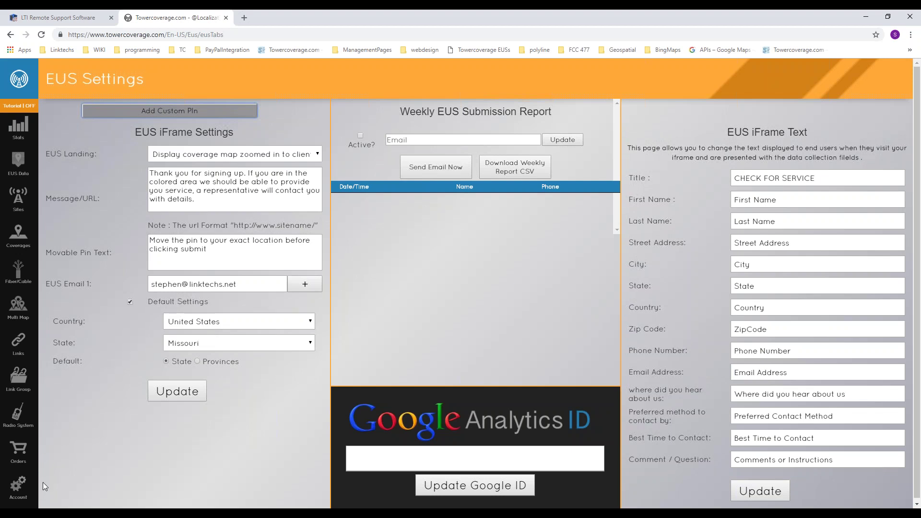
Go to the account's API settings and open the EUS API Template Generator in a separate browser tab.
{"action": "left_click", "coordinate": [19, 486]}
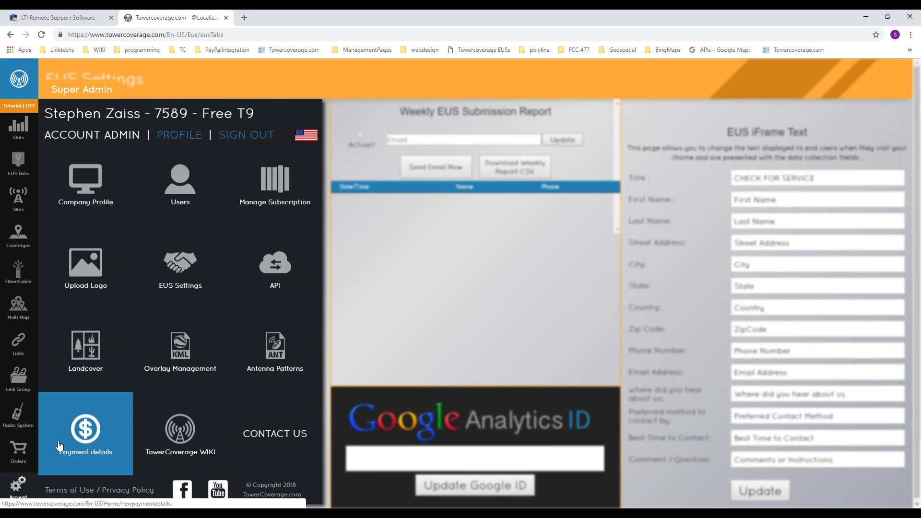
{"action": "left_click", "coordinate": [276, 269]}
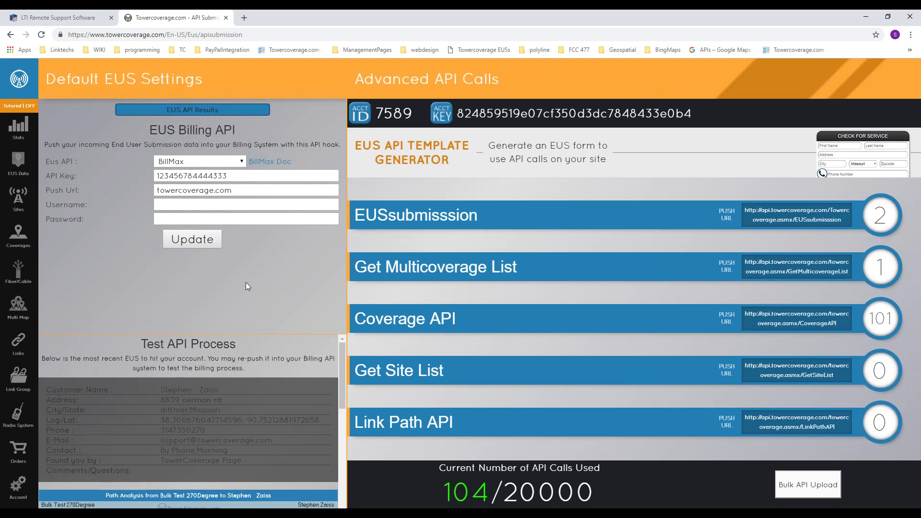
{"action": "right_click", "coordinate": [415, 155]}
{"action": "left_click", "coordinate": [458, 161]}
{"action": "left_click", "coordinate": [318, 17]}
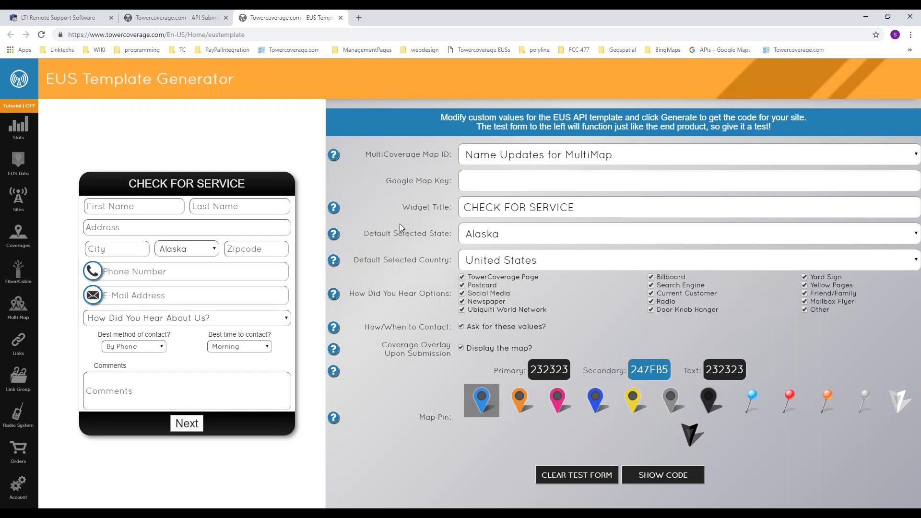
Check the empty Google Map Key field, then view the form's generated embed code and close it.
{"action": "left_click", "coordinate": [501, 186]}
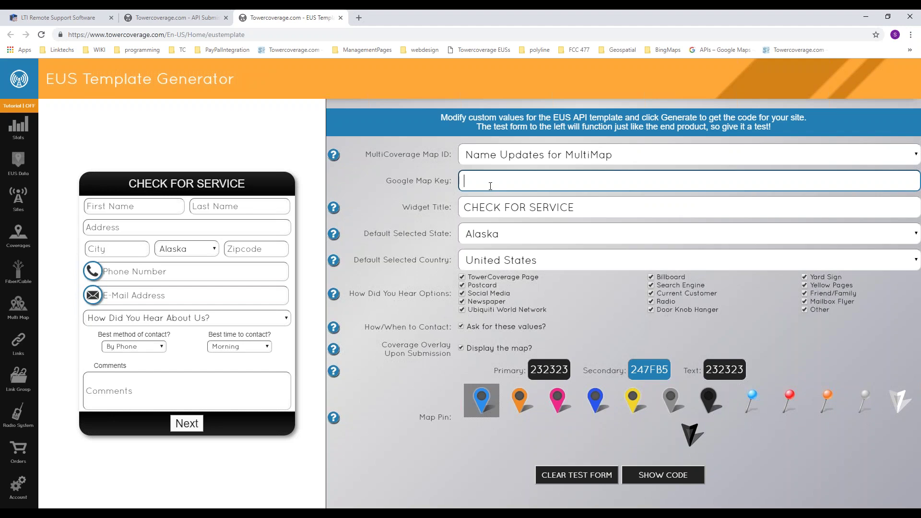
{"action": "left_click", "coordinate": [670, 478]}
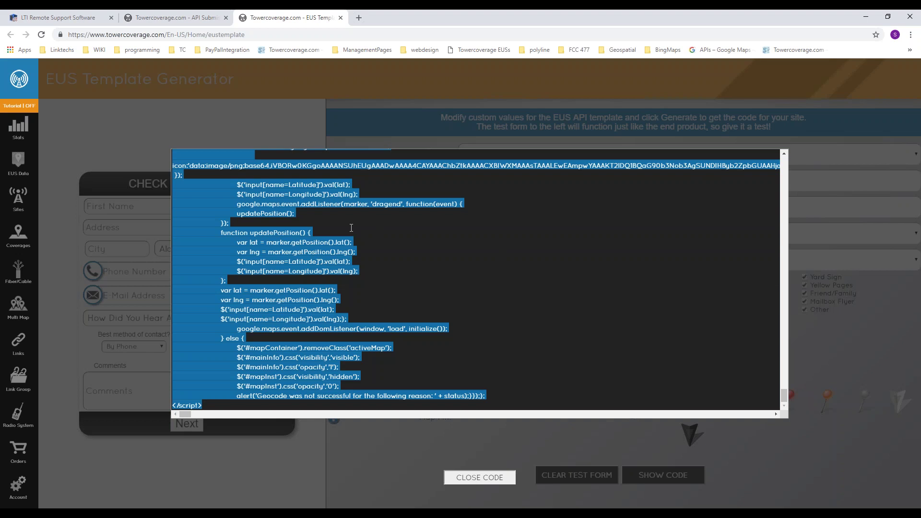
{"action": "left_click", "coordinate": [473, 479]}
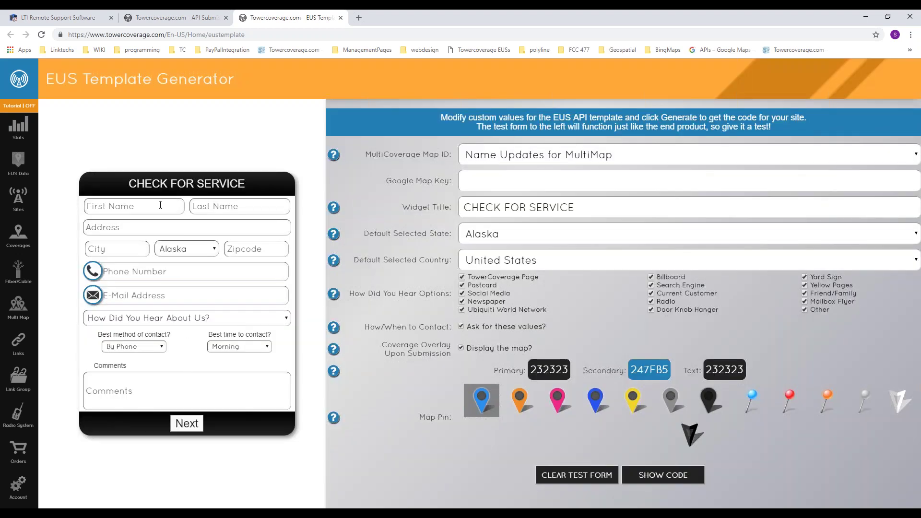
Set the service form's primary color to 231E07 and secondary color to B5AA2B, and display the generated code.
{"action": "left_click", "coordinate": [552, 370]}
{"action": "left_click_drag", "start_coordinate": [561, 397], "coordinate": [546, 396]}
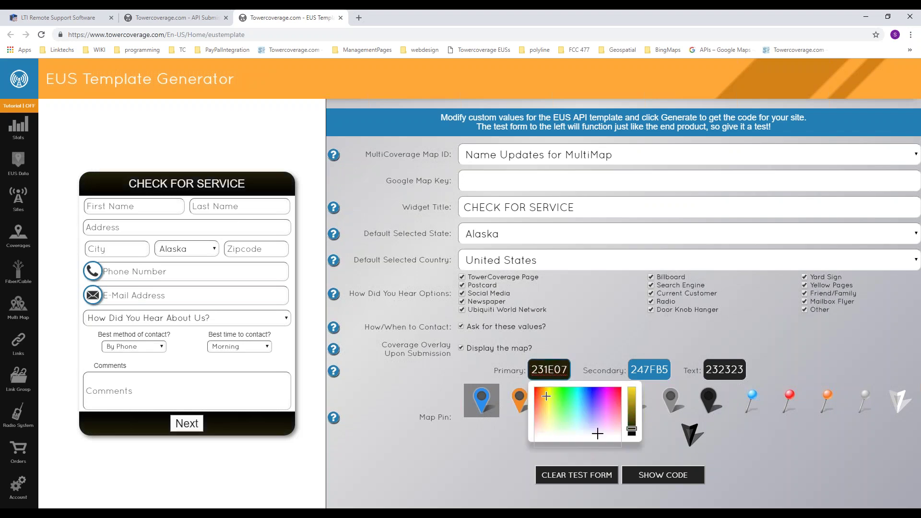
{"action": "left_click", "coordinate": [647, 372]}
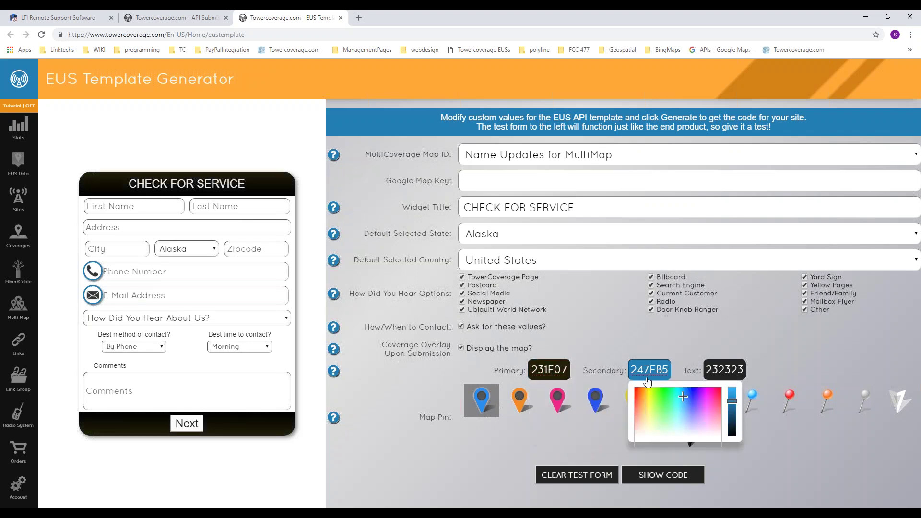
{"action": "left_click_drag", "start_coordinate": [649, 397], "coordinate": [650, 396]}
{"action": "left_click", "coordinate": [687, 348]}
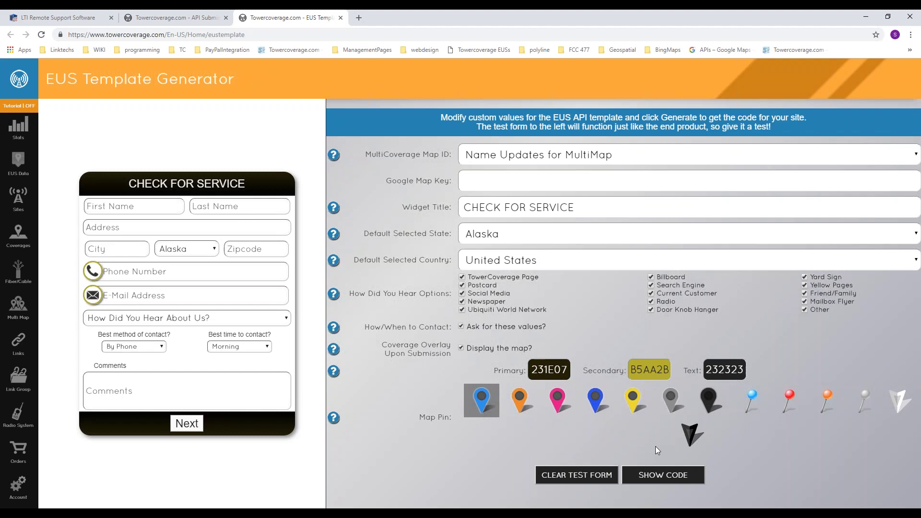
{"action": "left_click", "coordinate": [663, 475]}
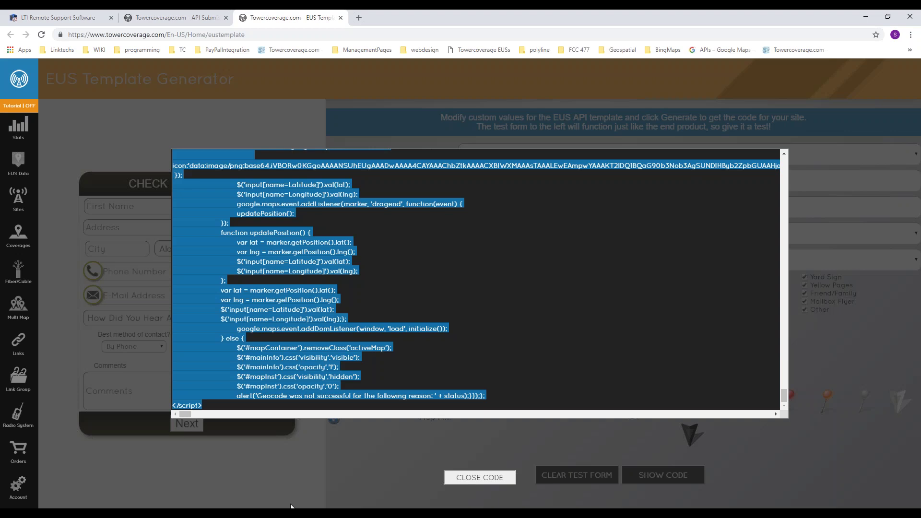
Close the generated form code and return to the account's API settings.
{"action": "left_click", "coordinate": [412, 293]}
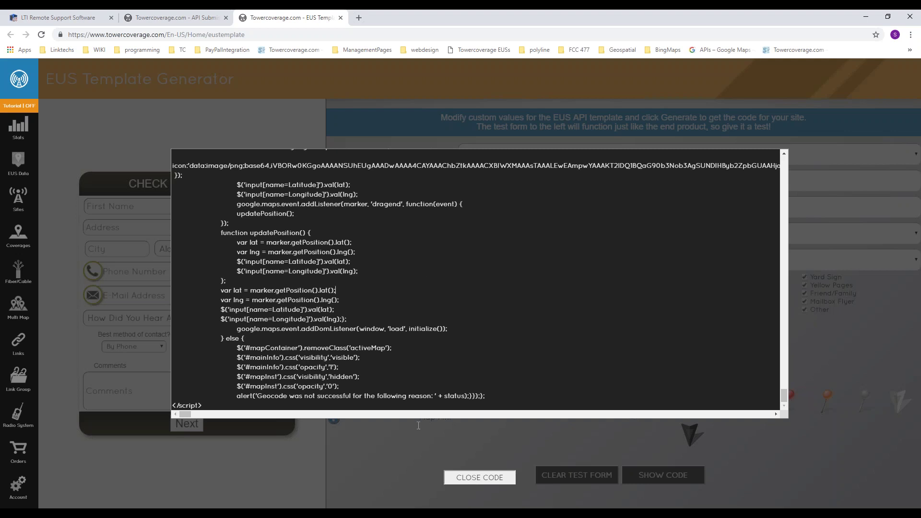
{"action": "left_click", "coordinate": [496, 483]}
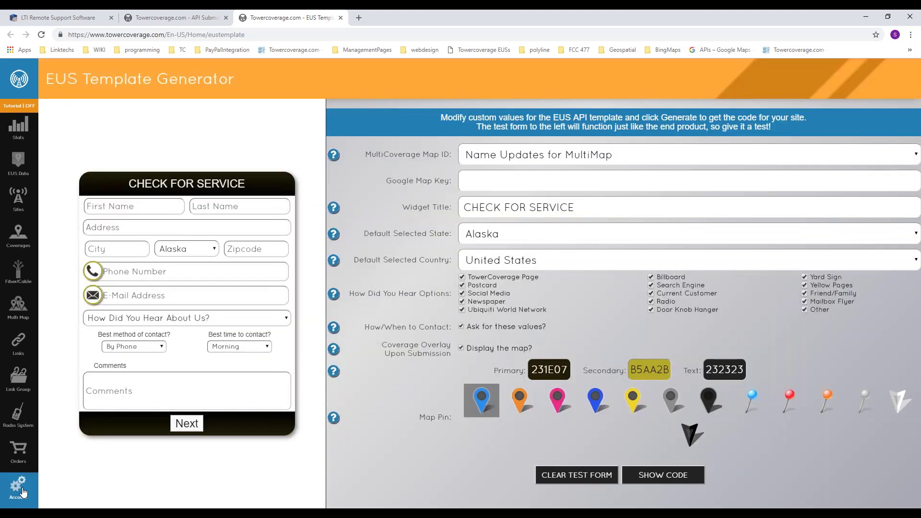
{"action": "left_click", "coordinate": [26, 491]}
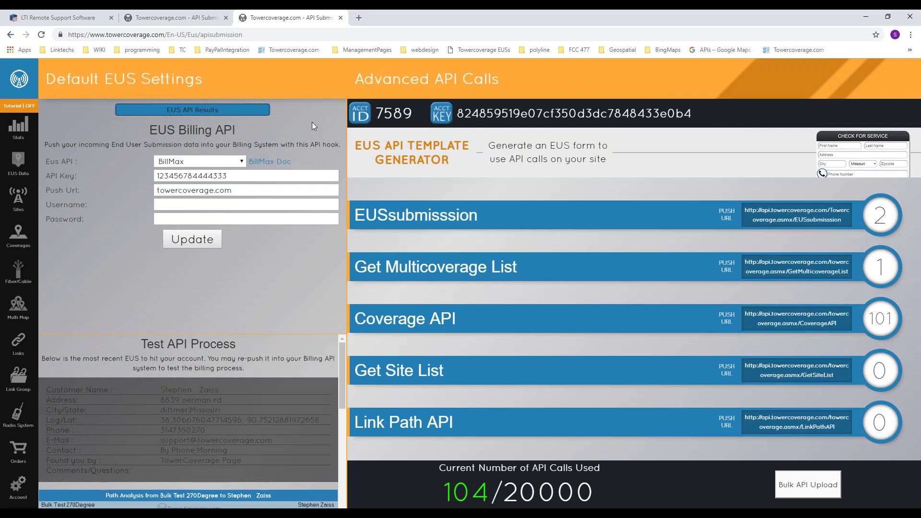
Review the billing systems offered for the EUS Billing API and its API key and push URL fields.
{"action": "left_click", "coordinate": [240, 160]}
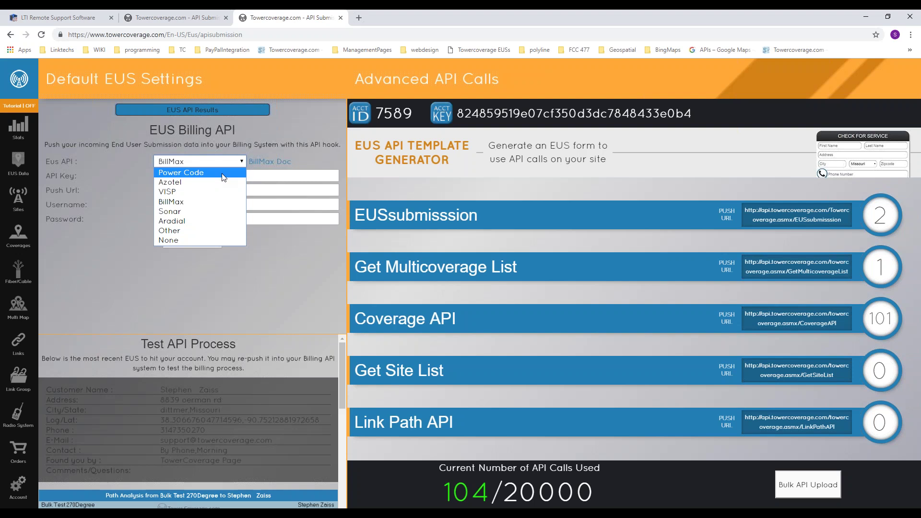
{"action": "left_click", "coordinate": [298, 138]}
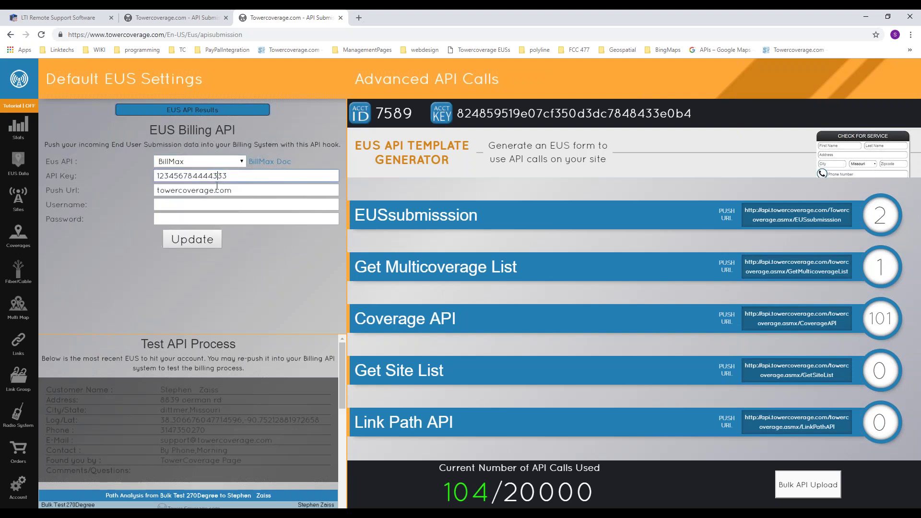
{"action": "key", "text": "Tab"}
{"action": "left_click", "coordinate": [146, 269]}
Go to the Landcover page and review the evergreen needleleaf forest density and the list of land cover profiles.
{"action": "left_click", "coordinate": [18, 486]}
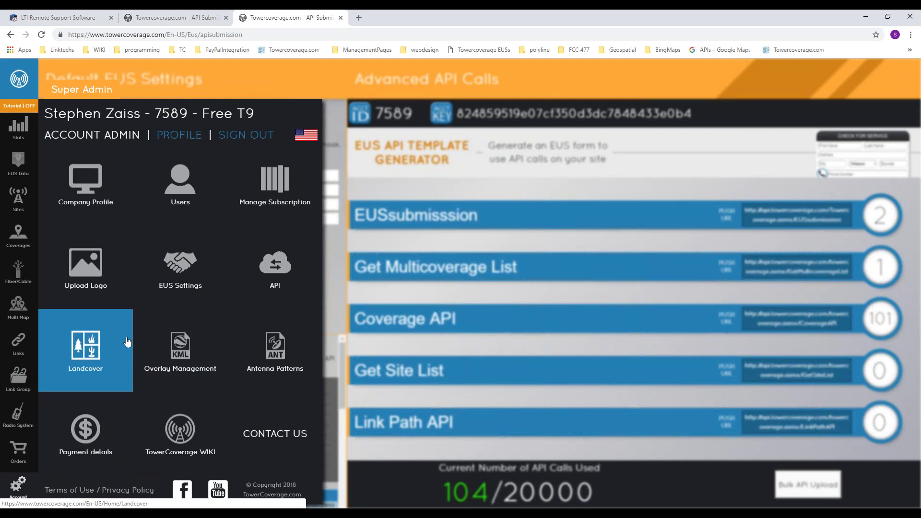
{"action": "left_click", "coordinate": [113, 349]}
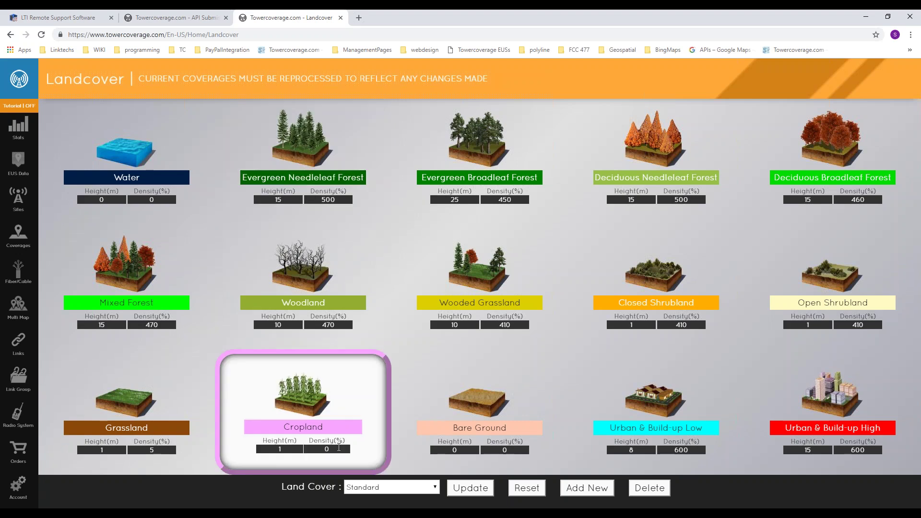
{"action": "left_click", "coordinate": [406, 495]}
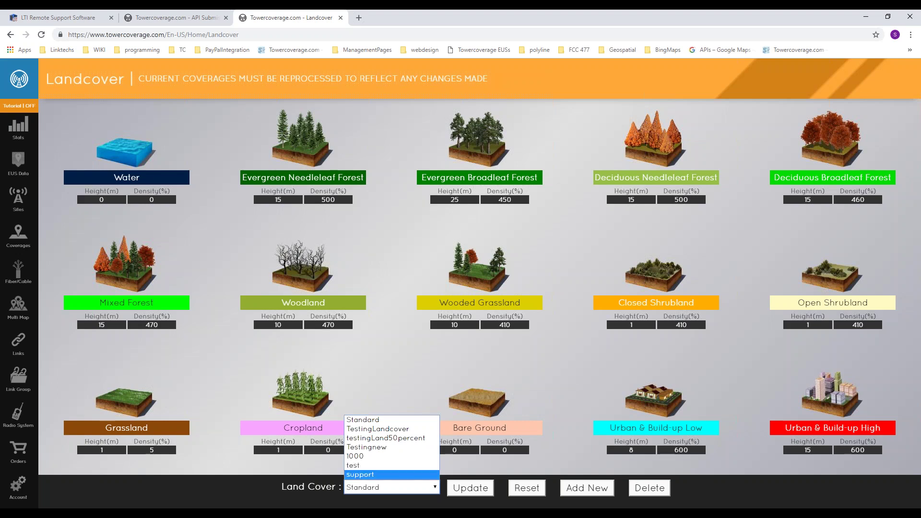
{"action": "left_click", "coordinate": [309, 199]}
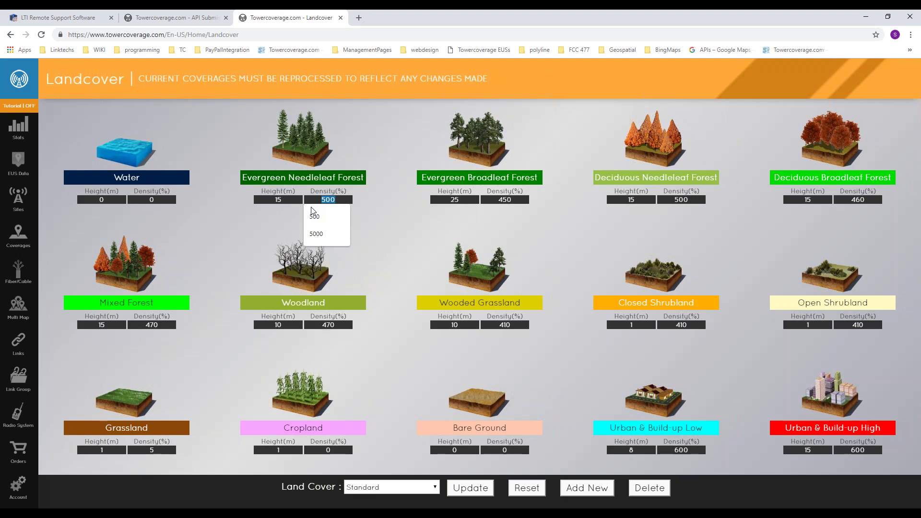
{"action": "left_click", "coordinate": [393, 487]}
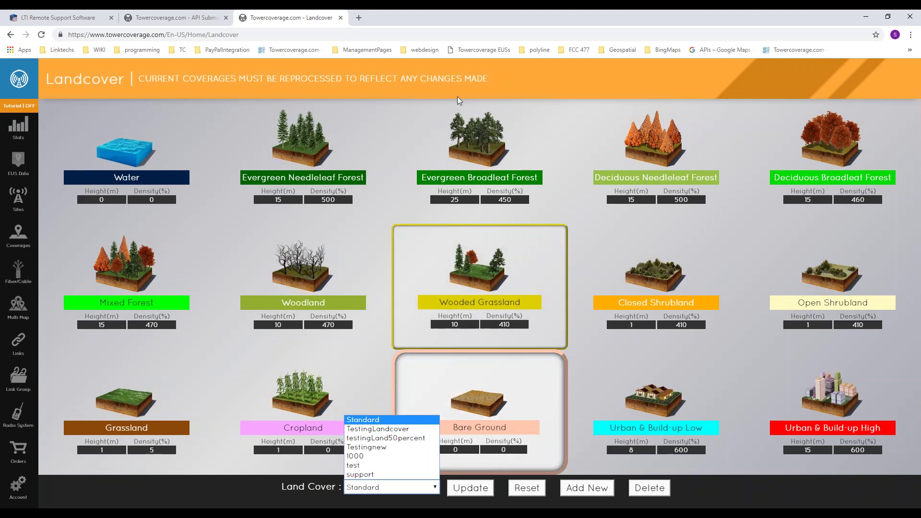
{"action": "left_click", "coordinate": [480, 403]}
View the active overlays in Overlay Management and the support contact window with its e-mail message box.
{"action": "left_click", "coordinate": [13, 492]}
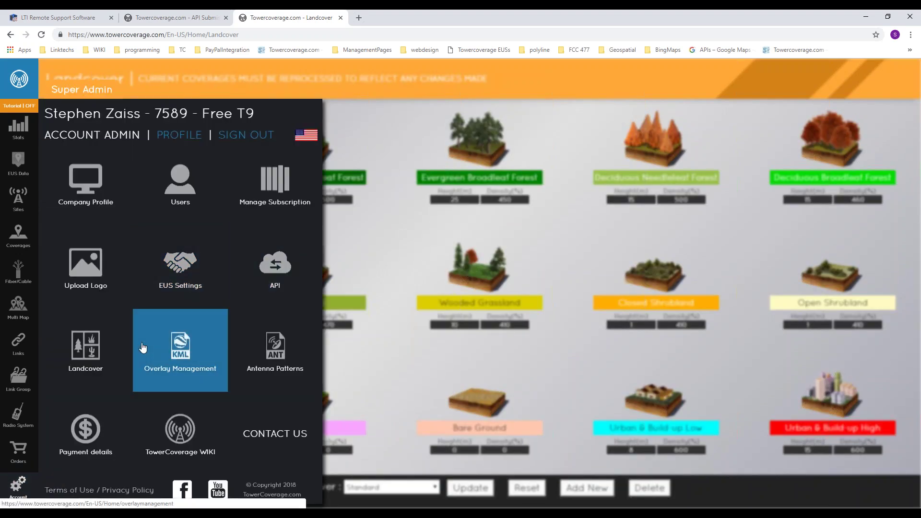
{"action": "left_click", "coordinate": [171, 352]}
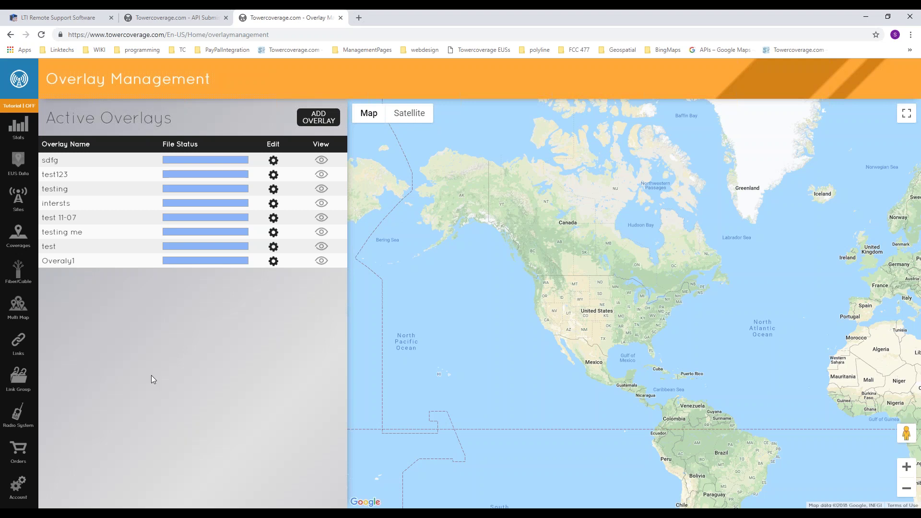
{"action": "left_click", "coordinate": [18, 487]}
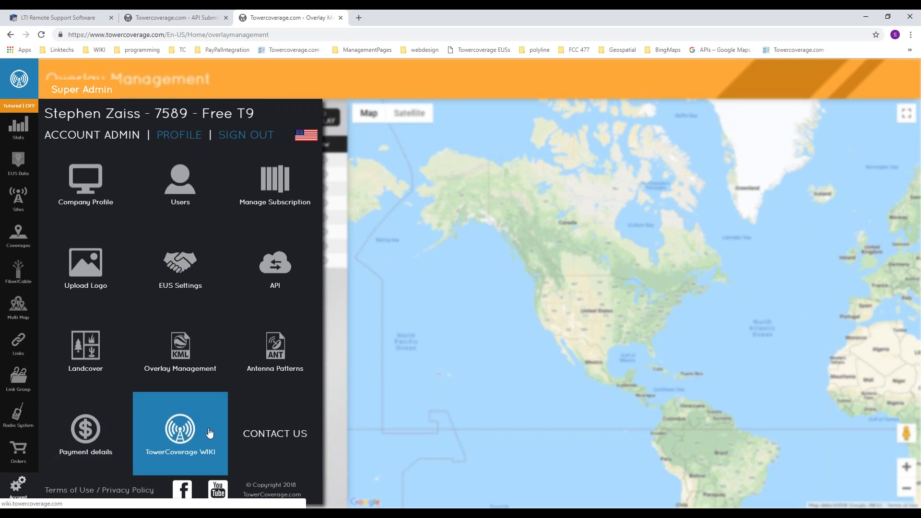
{"action": "left_click", "coordinate": [282, 433]}
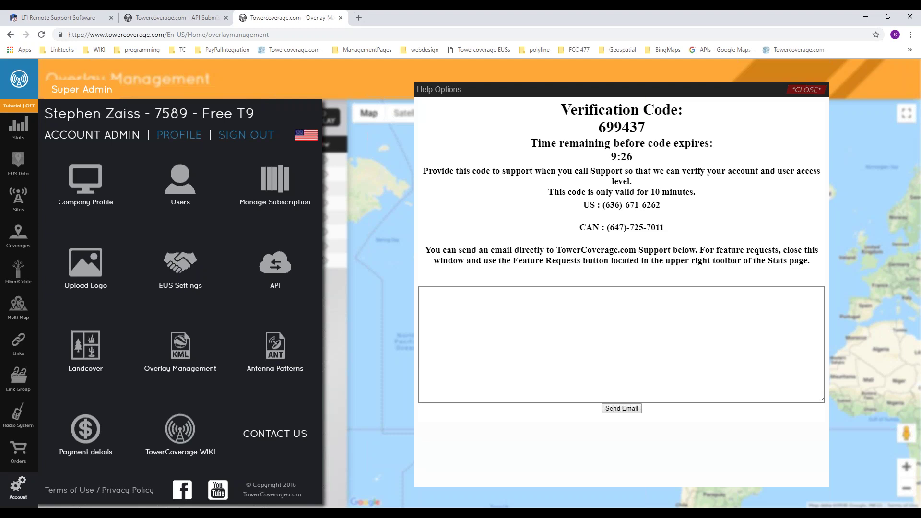
{"action": "left_click", "coordinate": [590, 301]}
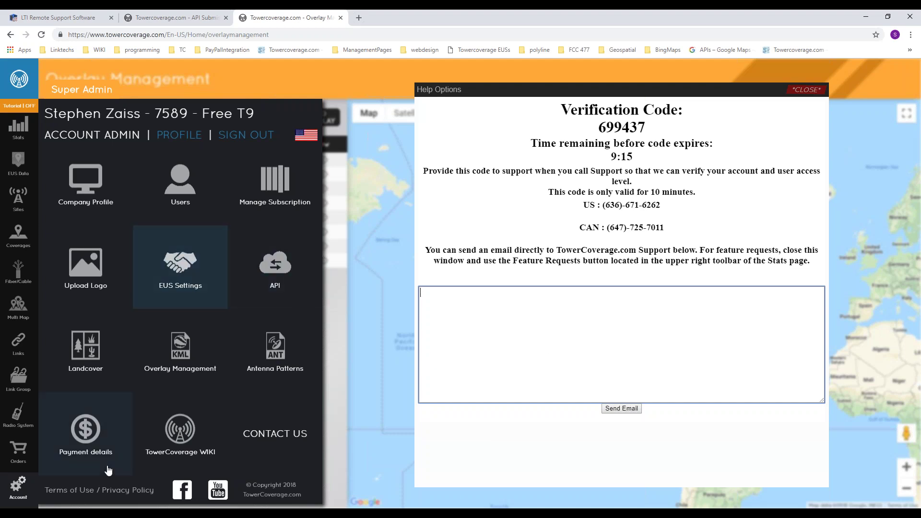
{"action": "left_click", "coordinate": [22, 492]}
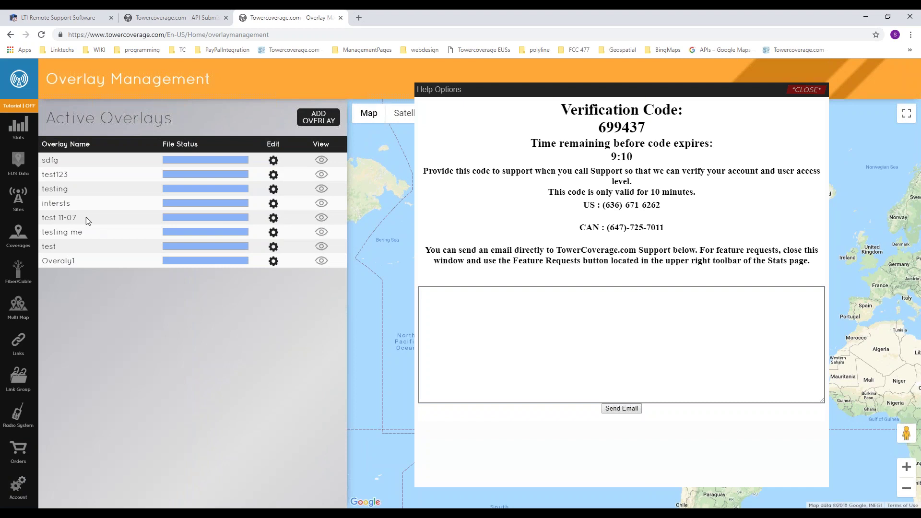
Go to the site list and view the editable details of the tc-test site.
{"action": "left_click", "coordinate": [19, 202]}
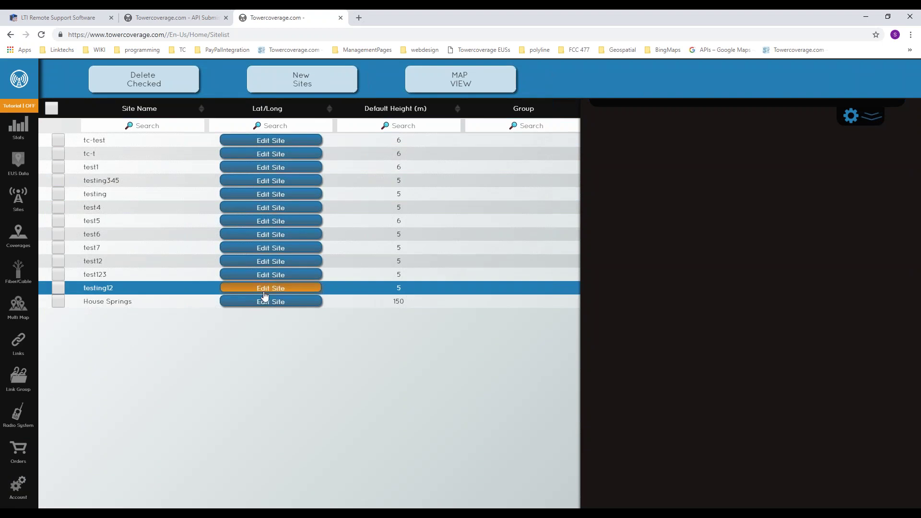
{"action": "left_click", "coordinate": [277, 141]}
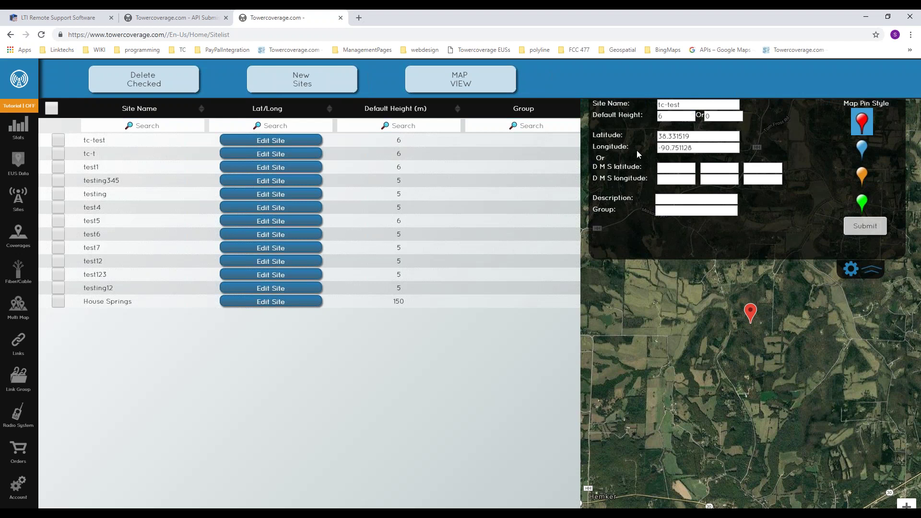
{"action": "left_click", "coordinate": [725, 361]}
Start a new site and set its latitude to 38.30455.
{"action": "left_click", "coordinate": [307, 82]}
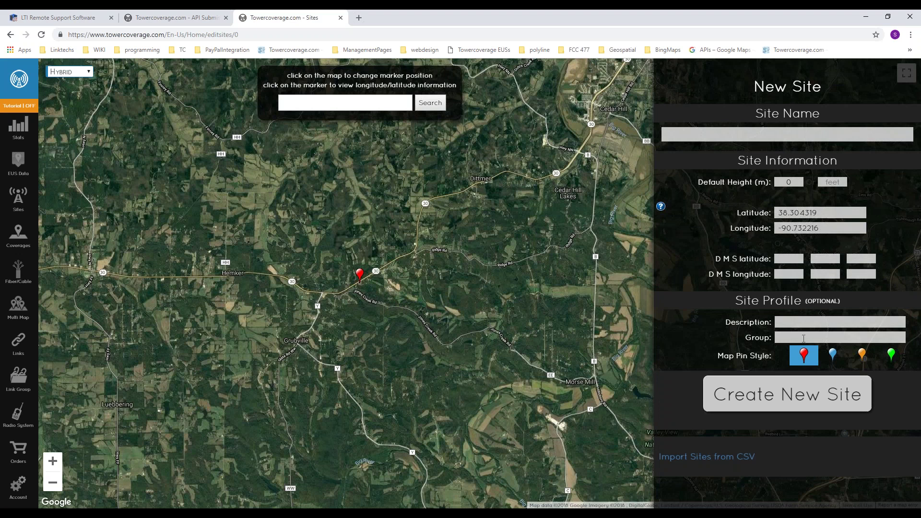
{"action": "left_click", "coordinate": [356, 103]}
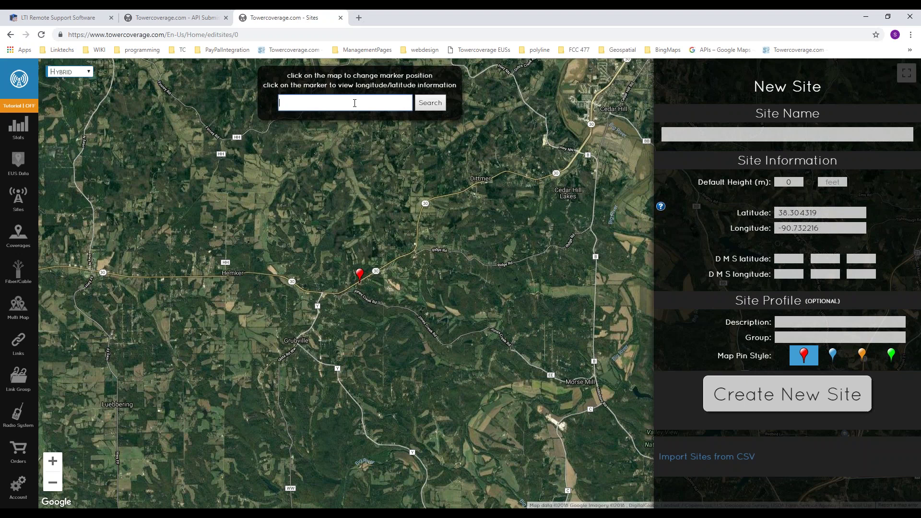
{"action": "left_click", "coordinate": [766, 211]}
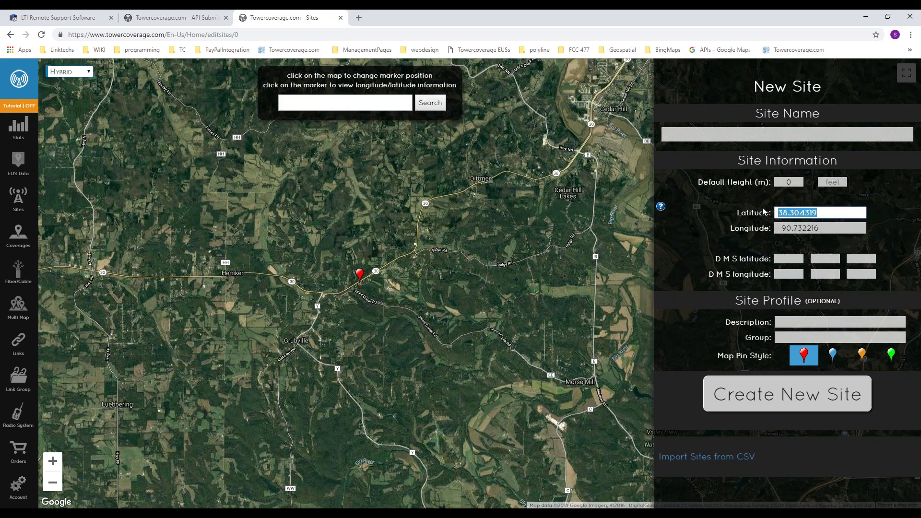
{"action": "left_click_drag", "start_coordinate": [805, 212], "coordinate": [840, 212]}
{"action": "type", "text": "55"}
{"action": "key", "text": "Tab"}
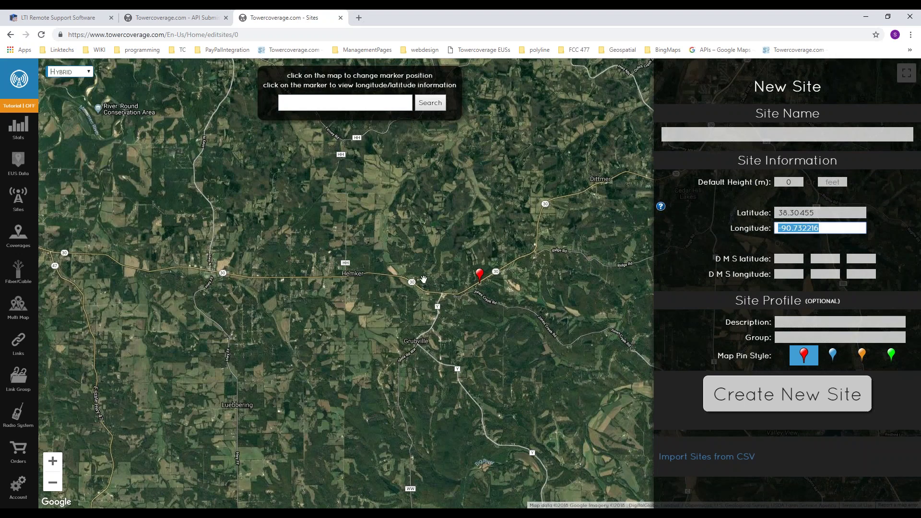
Try several positions for the new site's marker on the map, finishing beside Hemker.
{"action": "left_click", "coordinate": [382, 276]}
{"action": "left_click", "coordinate": [251, 336]}
{"action": "left_click", "coordinate": [212, 393]}
{"action": "left_click", "coordinate": [434, 408]}
{"action": "left_click", "coordinate": [456, 253]}
{"action": "left_click", "coordinate": [343, 277]}
{"action": "scroll", "coordinate": [523, 309], "scroll_direction": "up", "scroll_amount": 1}
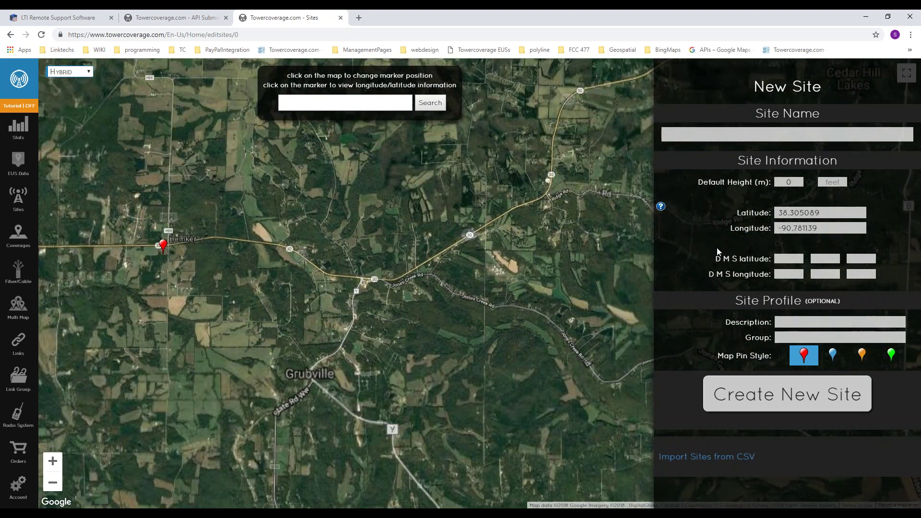
Show the marker's coordinates and move the new site to about latitude 38.3071, longitude -90.7138.
{"action": "left_click", "coordinate": [163, 246]}
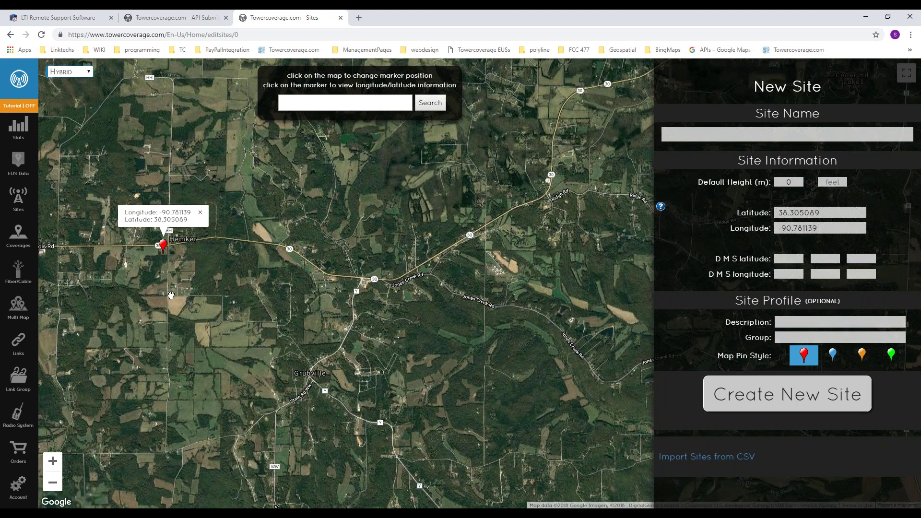
{"action": "left_click", "coordinate": [261, 284]}
{"action": "left_click", "coordinate": [539, 239]}
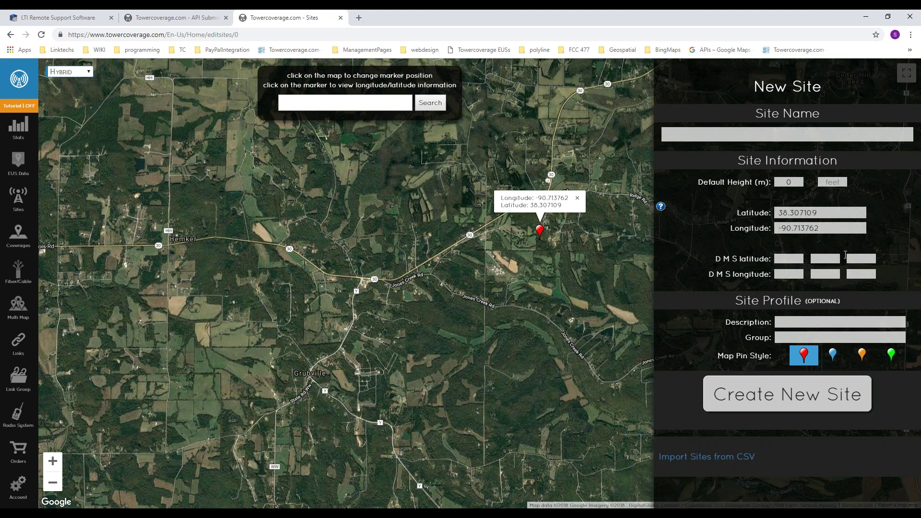
Check the new site's decimal latitude and longitude fields and the degrees-minutes-seconds fields.
{"action": "left_click_drag", "start_coordinate": [839, 214], "coordinate": [762, 211]}
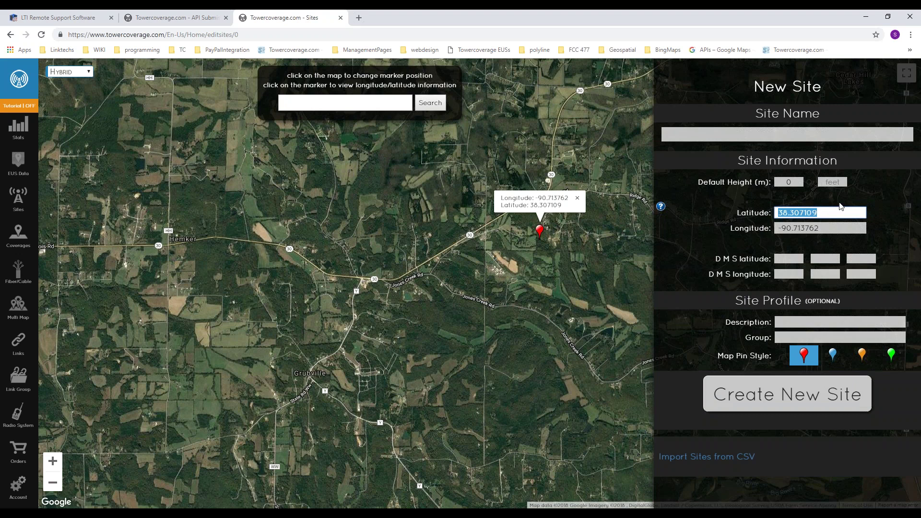
{"action": "left_click", "coordinate": [844, 228]}
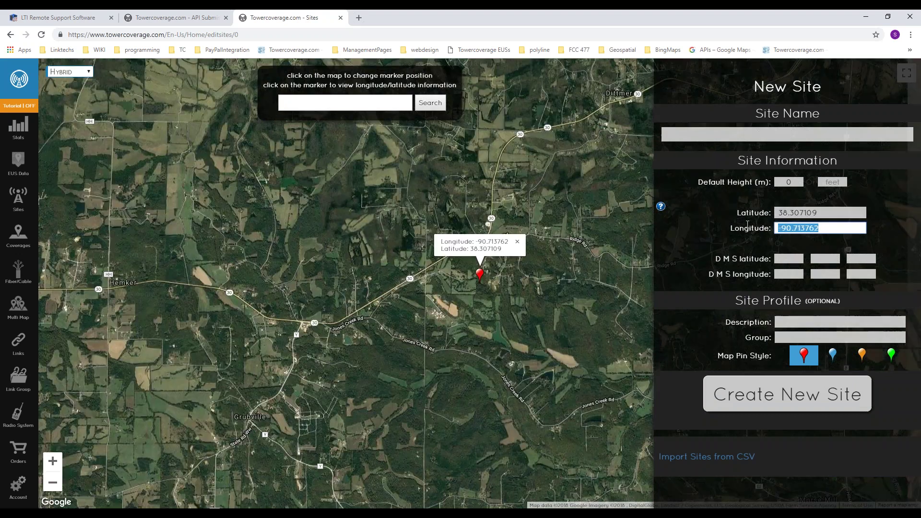
{"action": "left_click", "coordinate": [776, 259]}
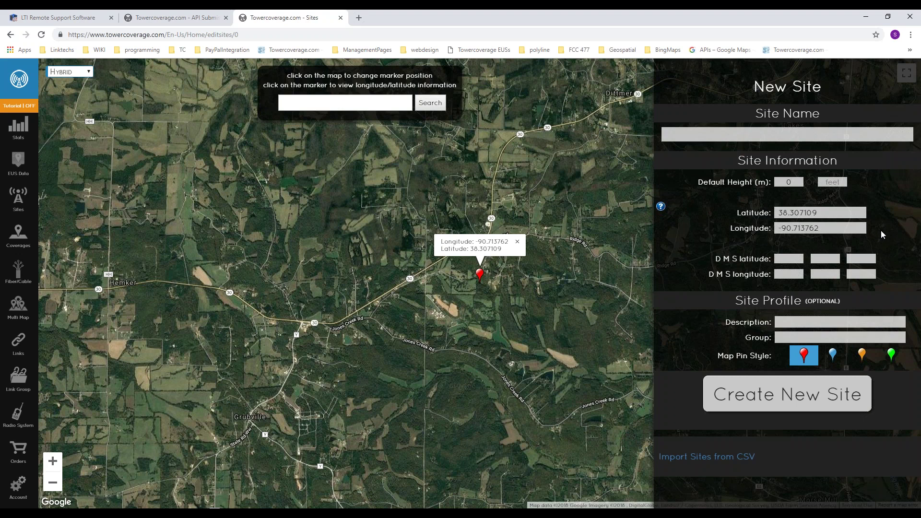
Examine the new site's name field and its default height fields in metres and feet.
{"action": "left_click", "coordinate": [790, 135]}
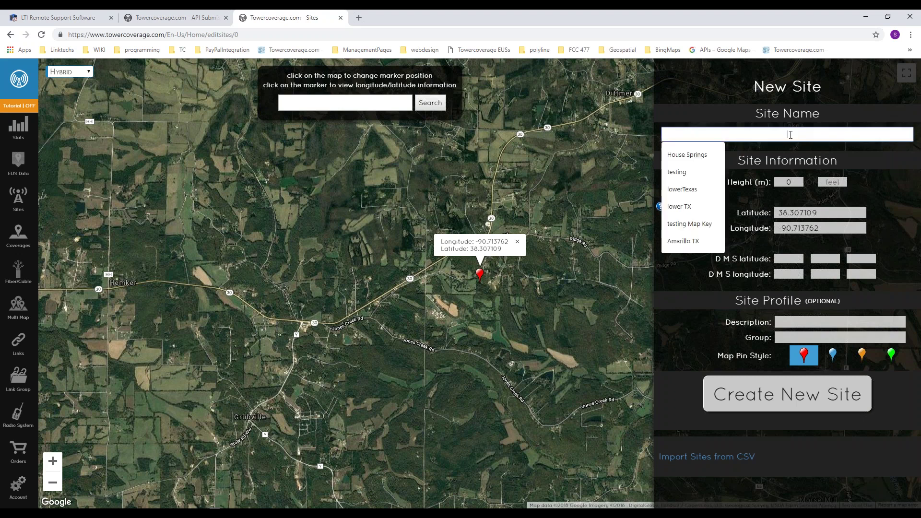
{"action": "left_click", "coordinate": [739, 186]}
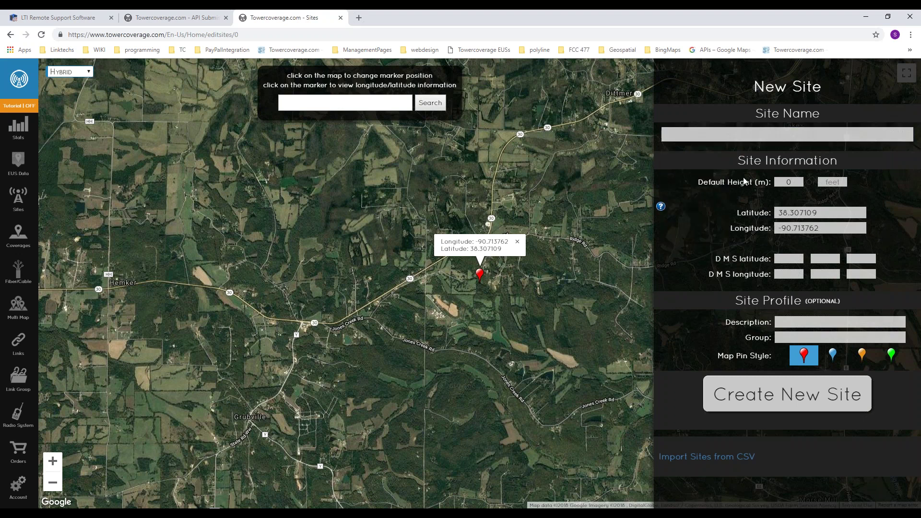
{"action": "left_click_drag", "start_coordinate": [800, 184], "coordinate": [777, 184]}
{"action": "left_click", "coordinate": [840, 182]}
{"action": "left_click", "coordinate": [787, 182]}
{"action": "left_click", "coordinate": [833, 183]}
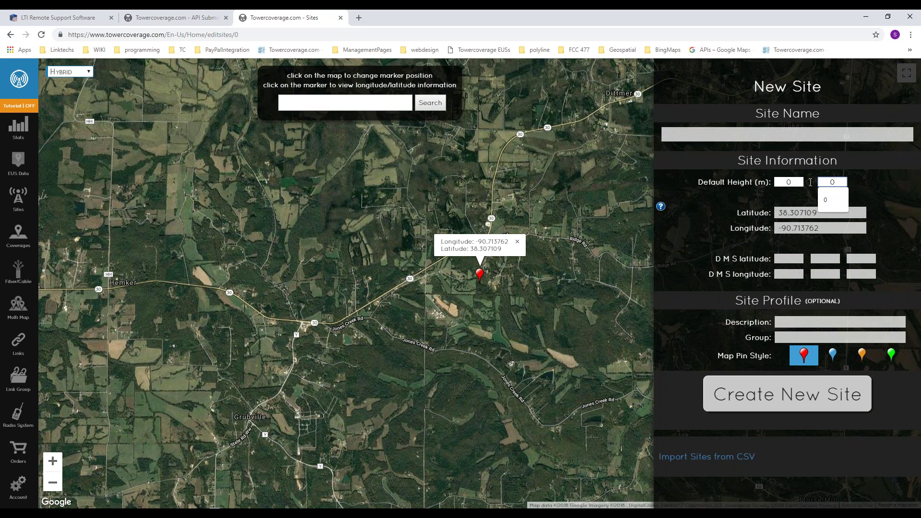
{"action": "left_click", "coordinate": [771, 215]}
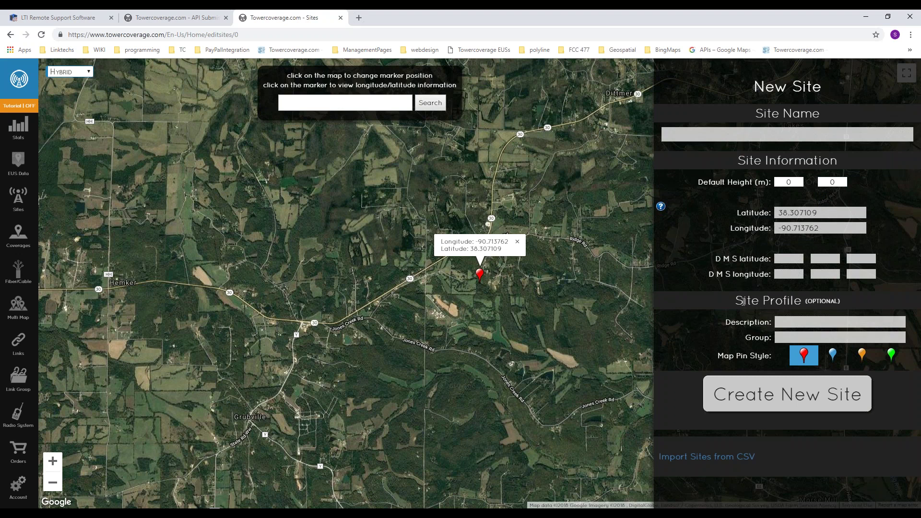
Examine the optional description and group fields and the map pin styles in the site profile.
{"action": "left_click", "coordinate": [785, 322]}
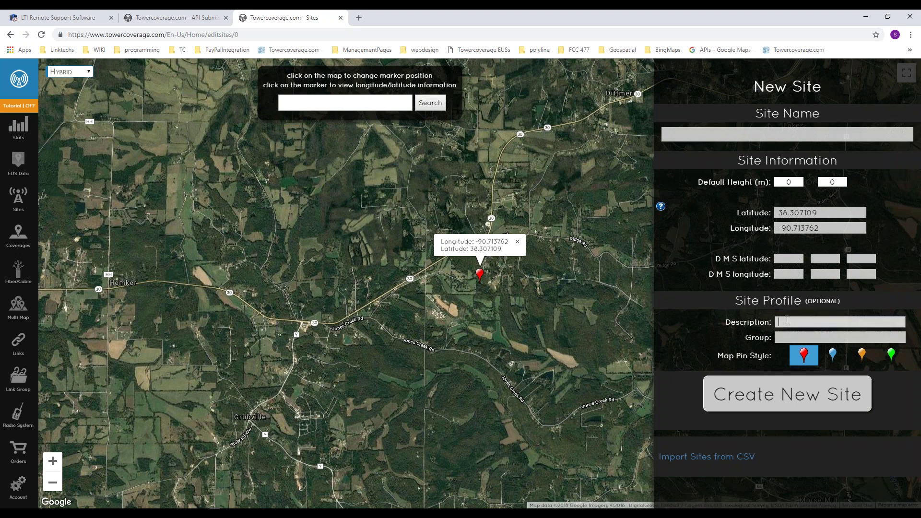
{"action": "left_click", "coordinate": [789, 336]}
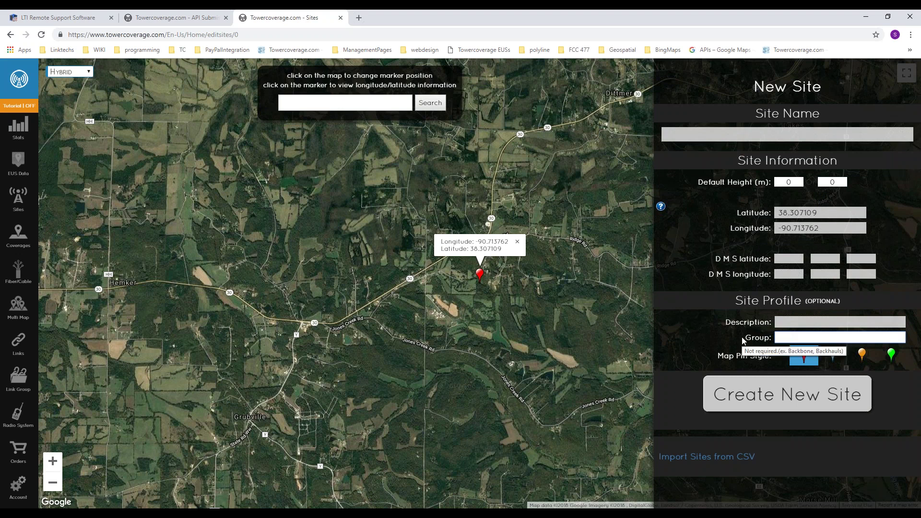
{"action": "left_click", "coordinate": [795, 360]}
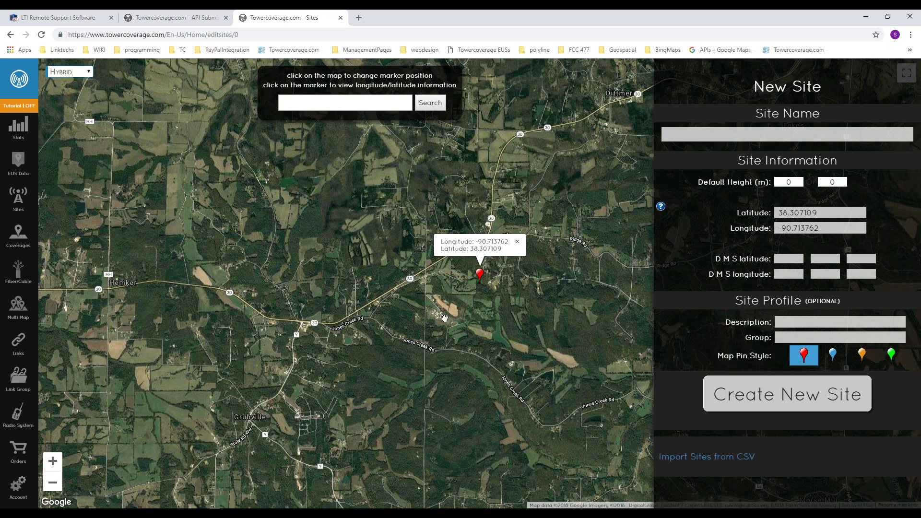
Open the list of coverages and start creating a new coverage.
{"action": "mouse_move", "coordinate": [14, 242]}
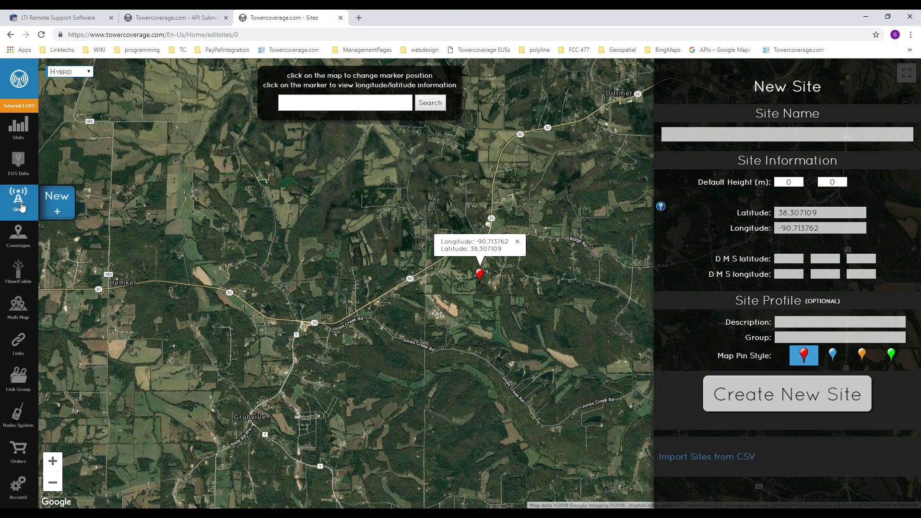
{"action": "left_click", "coordinate": [19, 245]}
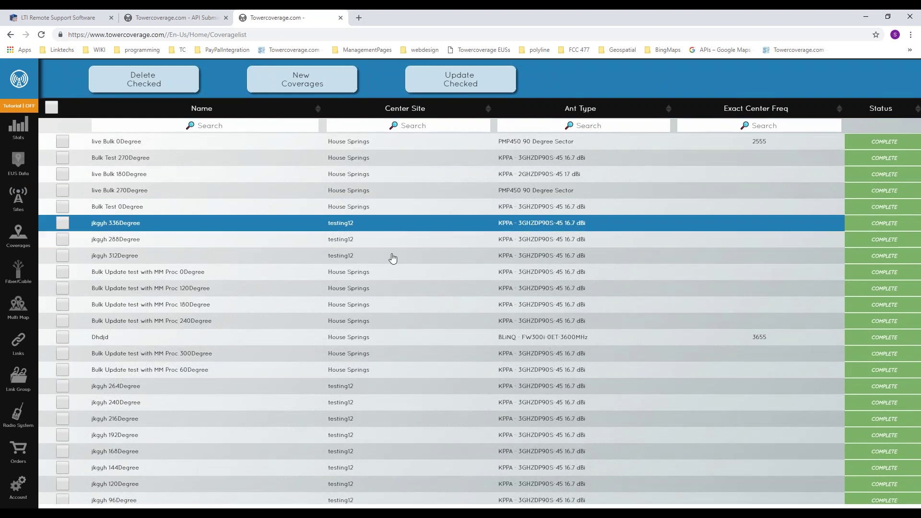
{"action": "mouse_move", "coordinate": [14, 415]}
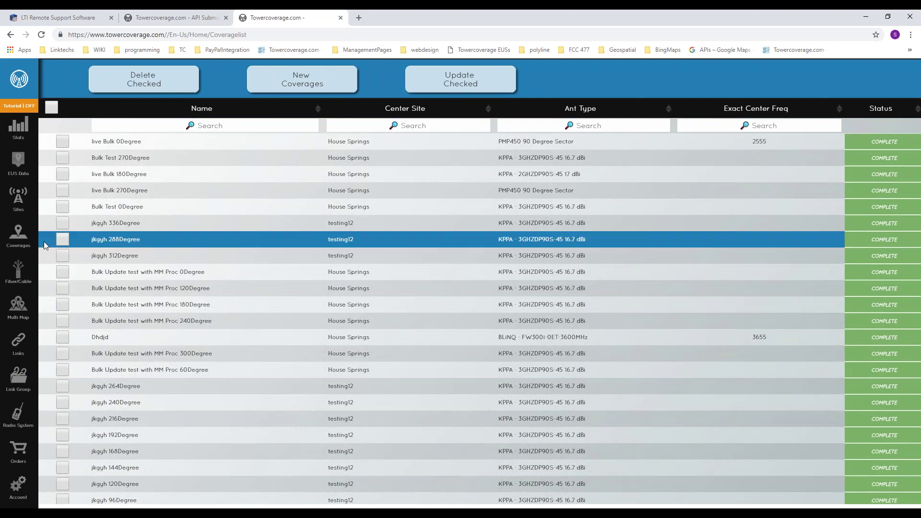
{"action": "mouse_move", "coordinate": [24, 238]}
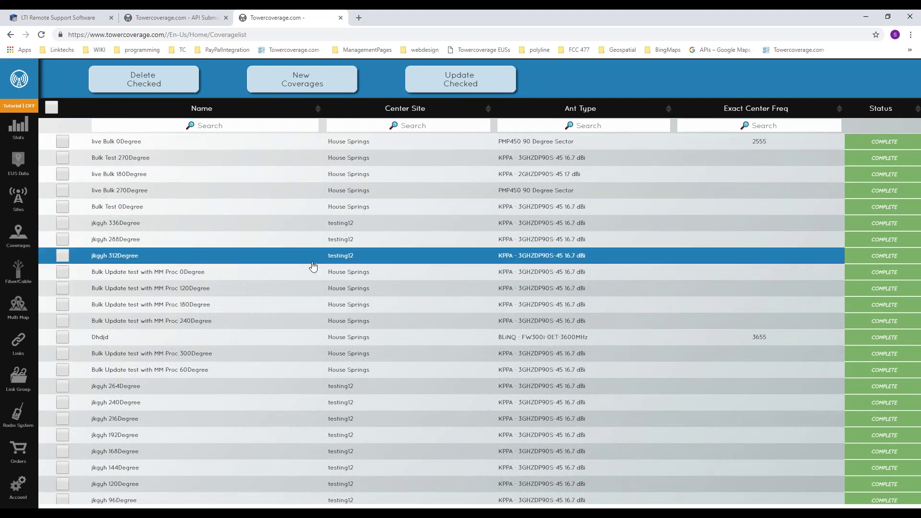
{"action": "left_click", "coordinate": [305, 85]}
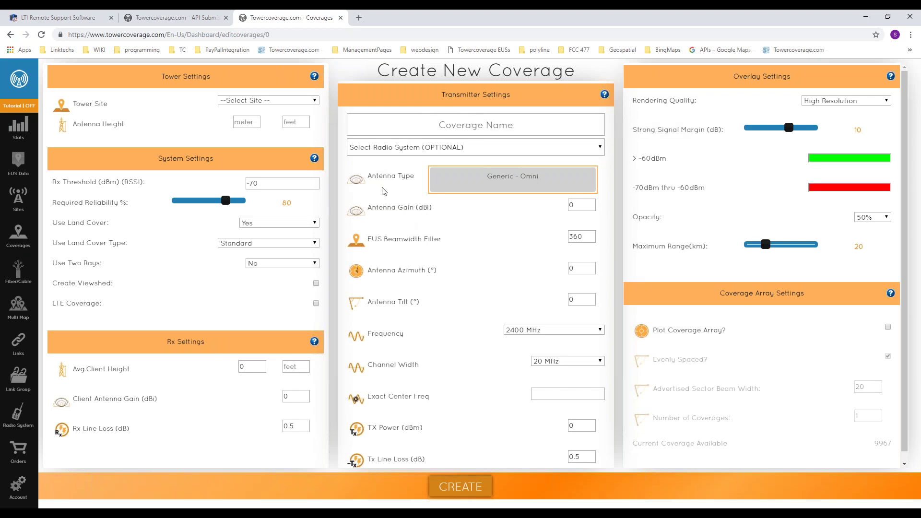
Set the coverage's tower site to House Springs and its antenna height to 150 metres.
{"action": "left_click", "coordinate": [254, 102]}
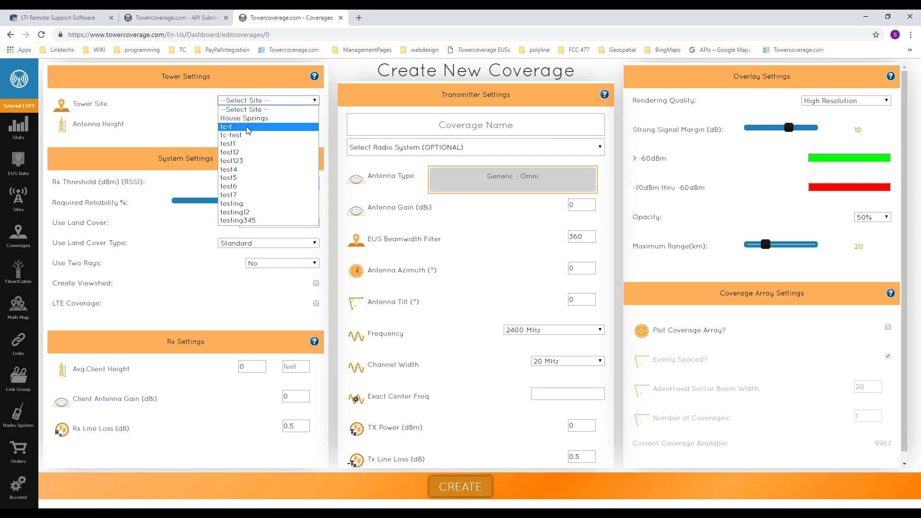
{"action": "left_click", "coordinate": [243, 118]}
{"action": "key", "text": "Tab"}
{"action": "type", "text": "150"}
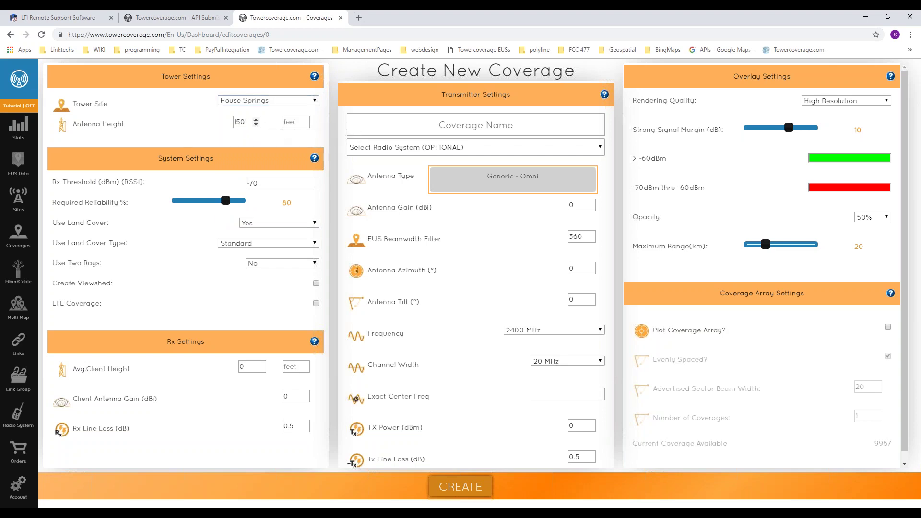
{"action": "left_click", "coordinate": [236, 122]}
{"action": "left_click", "coordinate": [231, 135]}
{"action": "left_click", "coordinate": [246, 120]}
{"action": "key", "text": "BackSpace"}
{"action": "type", "text": "150"}
{"action": "key", "text": "Tab"}
{"action": "key", "text": "Tab"}
Examine the Rx threshold (RSSI) setting, the channel width choices and the LTE coverage option.
{"action": "double_click", "coordinate": [132, 183]}
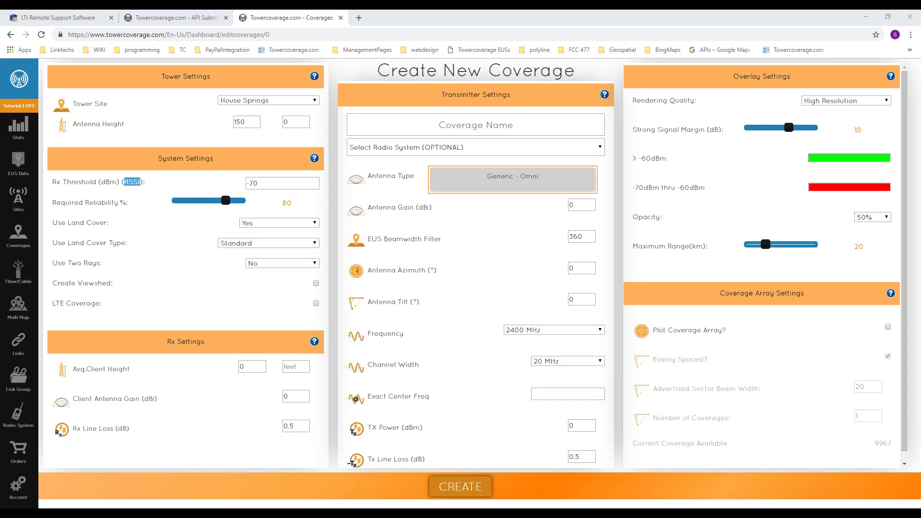
{"action": "left_click", "coordinate": [185, 218]}
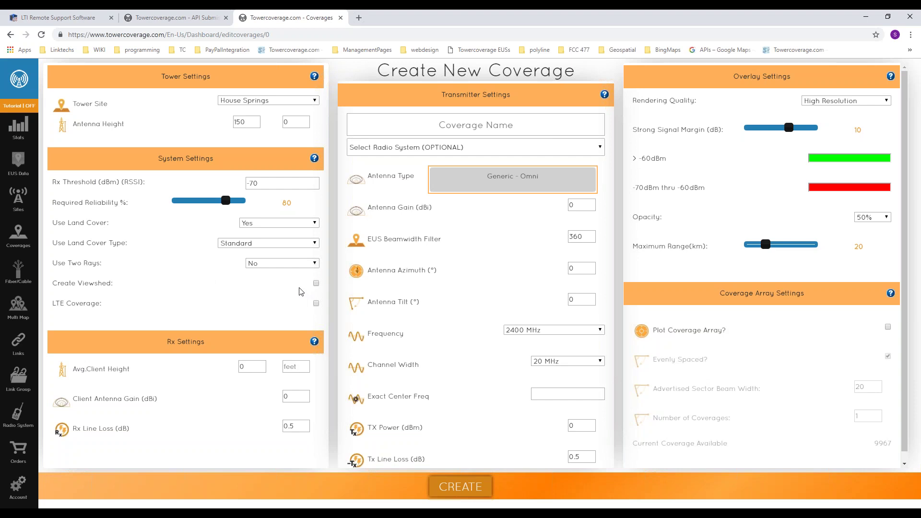
{"action": "left_click", "coordinate": [555, 364]}
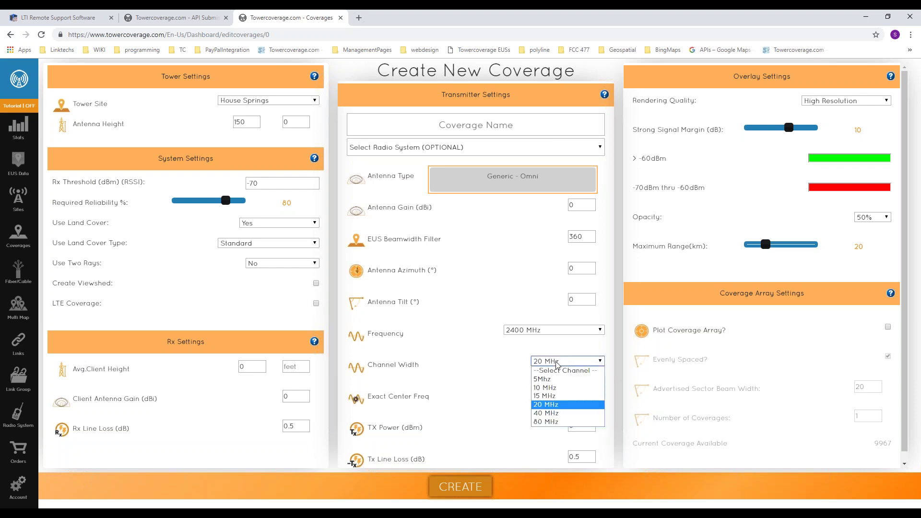
{"action": "left_click", "coordinate": [518, 354]}
{"action": "mouse_move", "coordinate": [36, 302]}
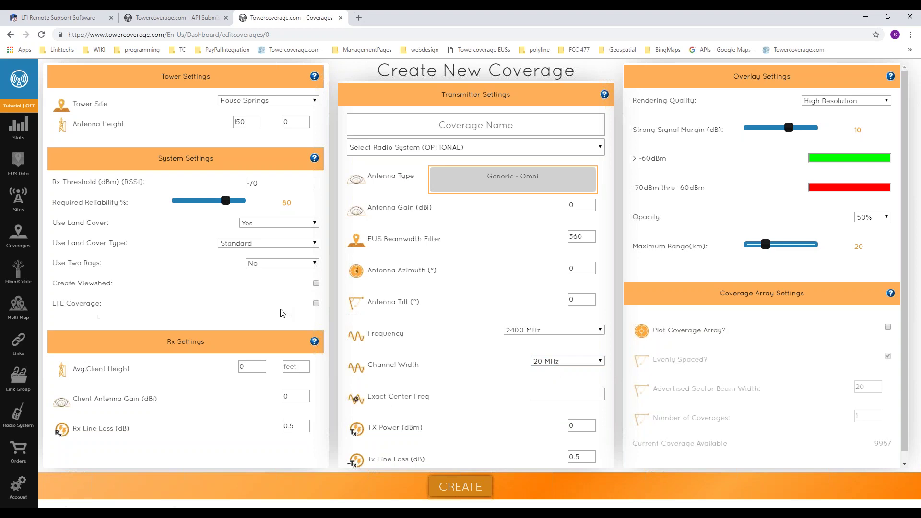
{"action": "left_click", "coordinate": [317, 304]}
{"action": "left_click", "coordinate": [316, 304]}
{"action": "left_click_drag", "start_coordinate": [259, 183], "coordinate": [242, 183]}
{"action": "left_click", "coordinate": [198, 186]}
Try a required reliability of 90% and a lower setting, ending back at 80%.
{"action": "left_click_drag", "start_coordinate": [223, 204], "coordinate": [243, 202]}
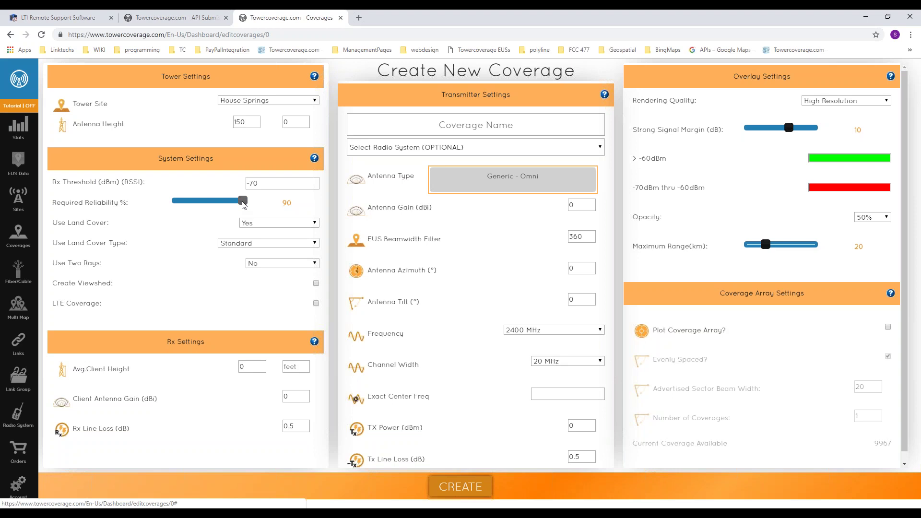
{"action": "left_click_drag", "start_coordinate": [244, 204], "coordinate": [209, 204]}
{"action": "left_click_drag", "start_coordinate": [209, 204], "coordinate": [225, 206]}
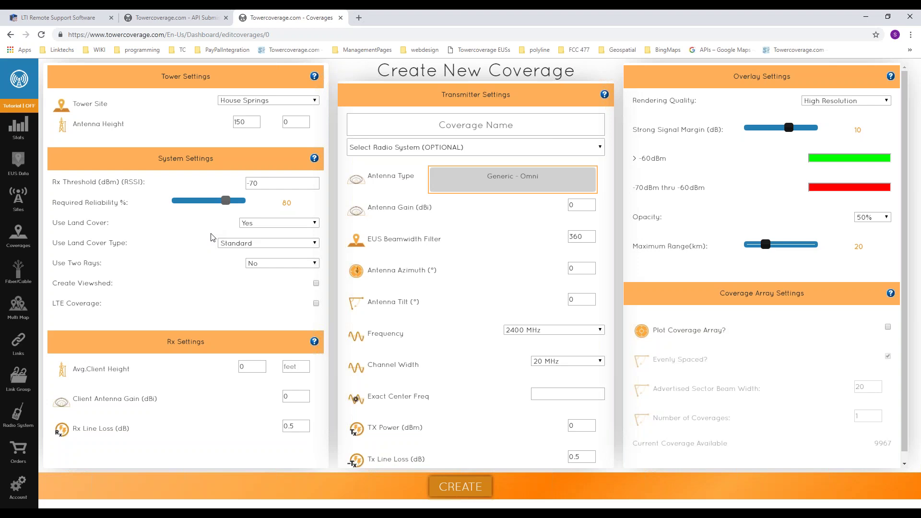
Review the available land cover types, keeping Standard selected.
{"action": "left_click", "coordinate": [255, 245]}
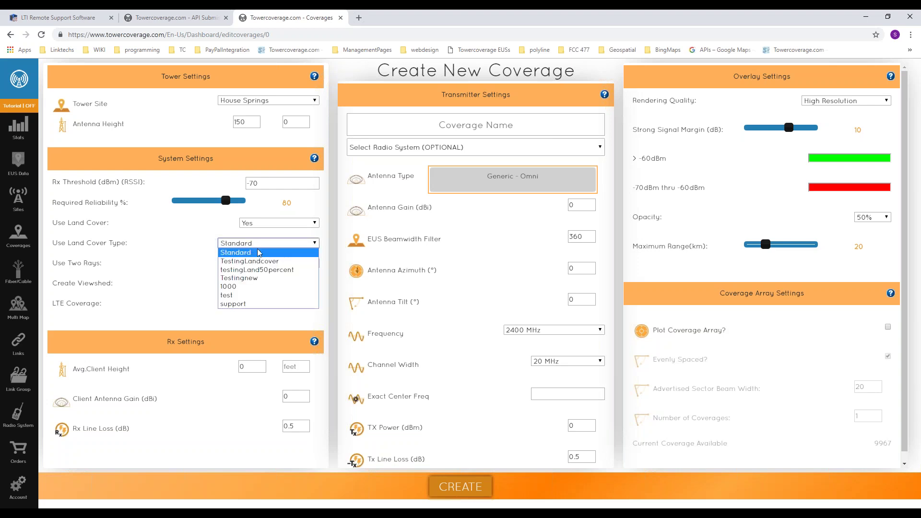
{"action": "left_click", "coordinate": [250, 252]}
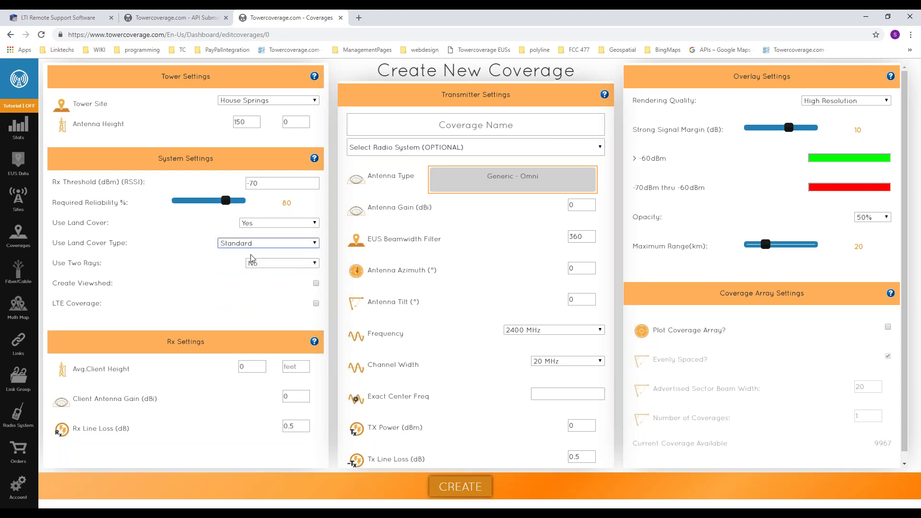
{"action": "left_click", "coordinate": [254, 246]}
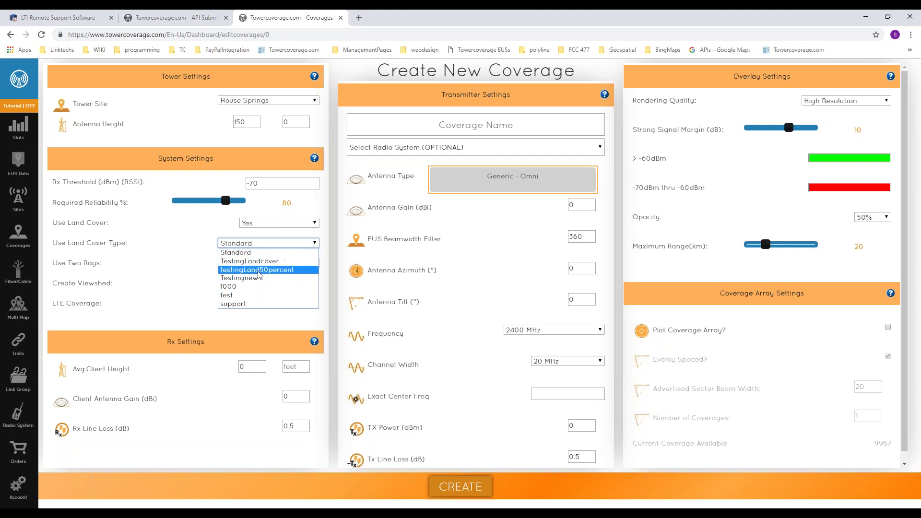
{"action": "left_click", "coordinate": [262, 243]}
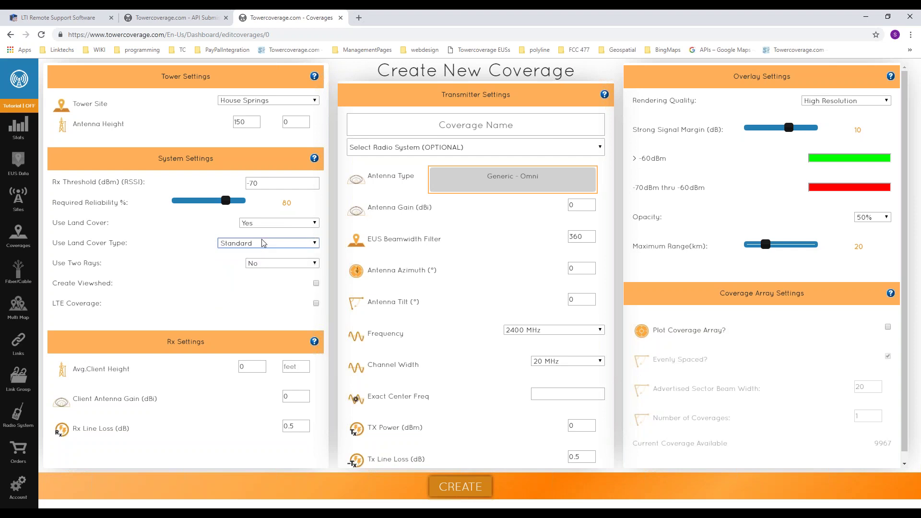
{"action": "left_click", "coordinate": [249, 279]}
Set Use Two Rays to Yes and enable Create Viewshed in the system settings.
{"action": "left_click", "coordinate": [273, 264]}
{"action": "left_click", "coordinate": [272, 273]}
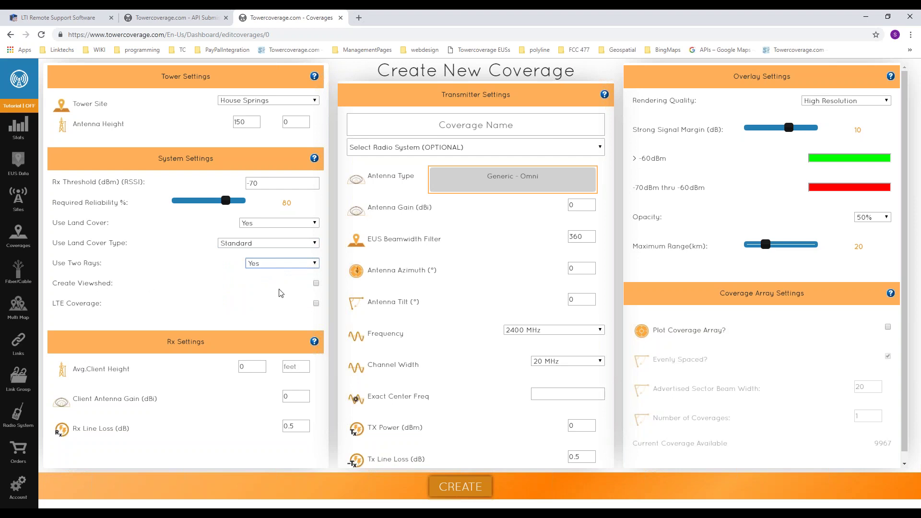
{"action": "left_click", "coordinate": [316, 284]}
Check the land cover type setting again and examine the average client height field in the Rx settings.
{"action": "left_click", "coordinate": [281, 245]}
{"action": "left_click", "coordinate": [279, 243]}
{"action": "left_click", "coordinate": [220, 297]}
{"action": "left_click", "coordinate": [248, 367]}
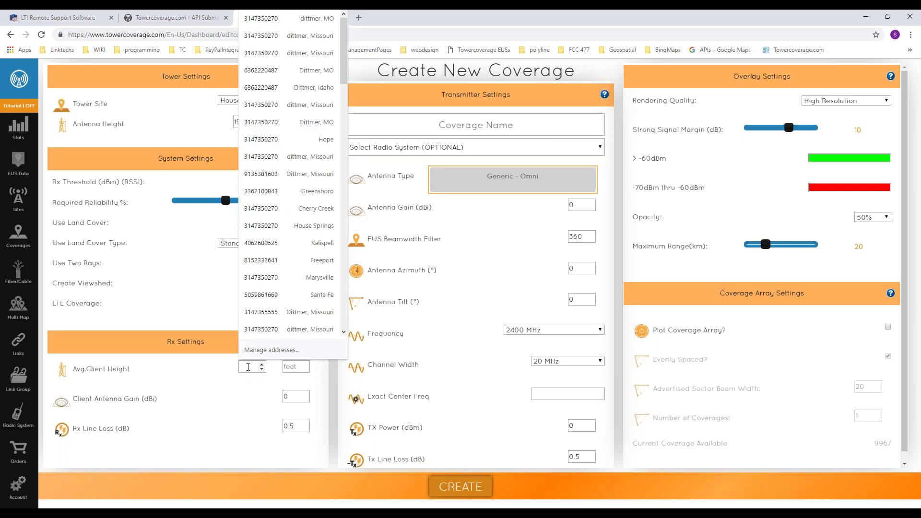
{"action": "left_click", "coordinate": [224, 388]}
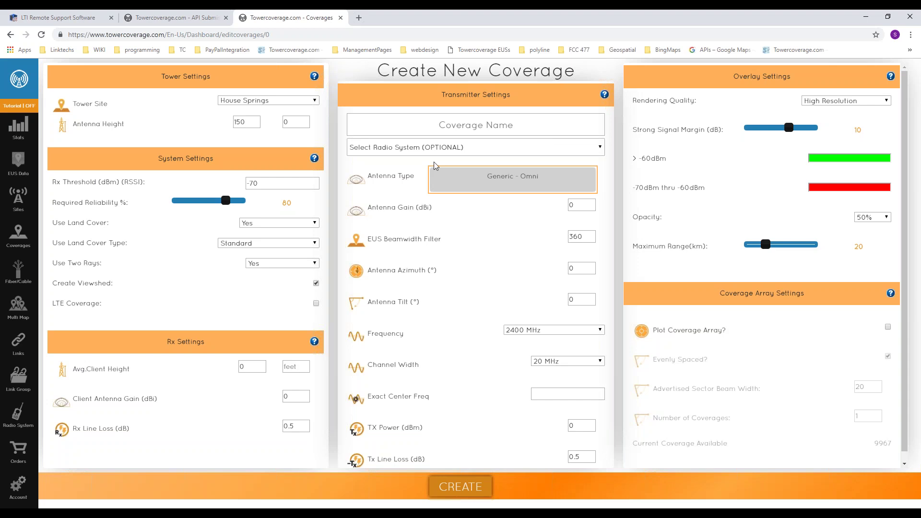
Examine the coverage name field and how it relates to the Coverage Array Settings section.
{"action": "left_click", "coordinate": [485, 124]}
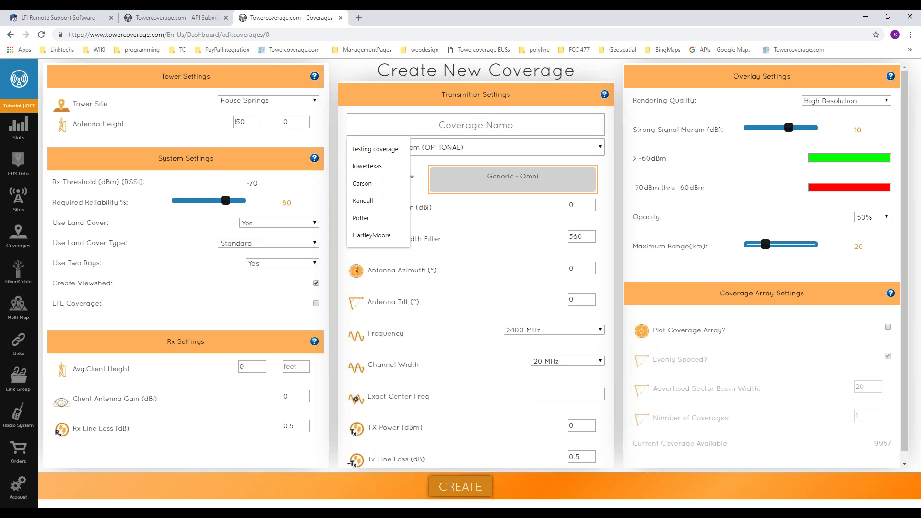
{"action": "left_click", "coordinate": [667, 223]}
{"action": "left_click_drag", "start_coordinate": [720, 294], "coordinate": [819, 288]}
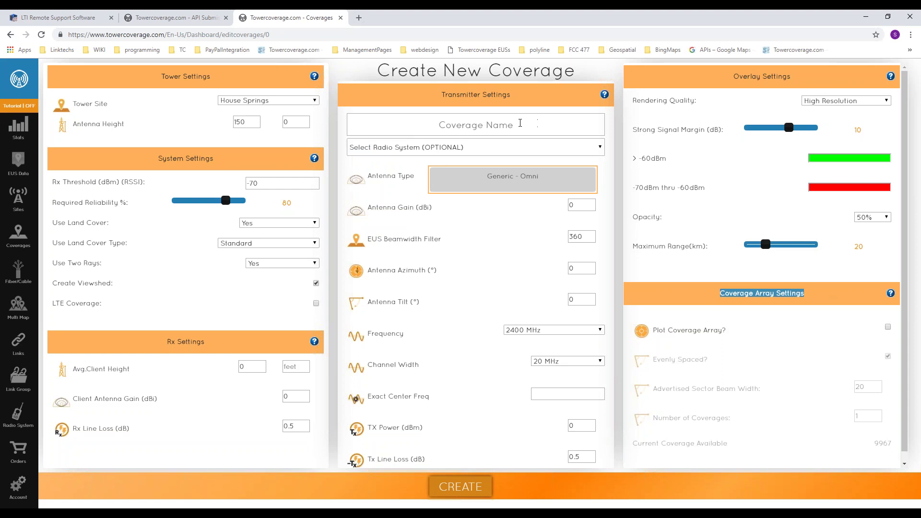
{"action": "left_click", "coordinate": [730, 328]}
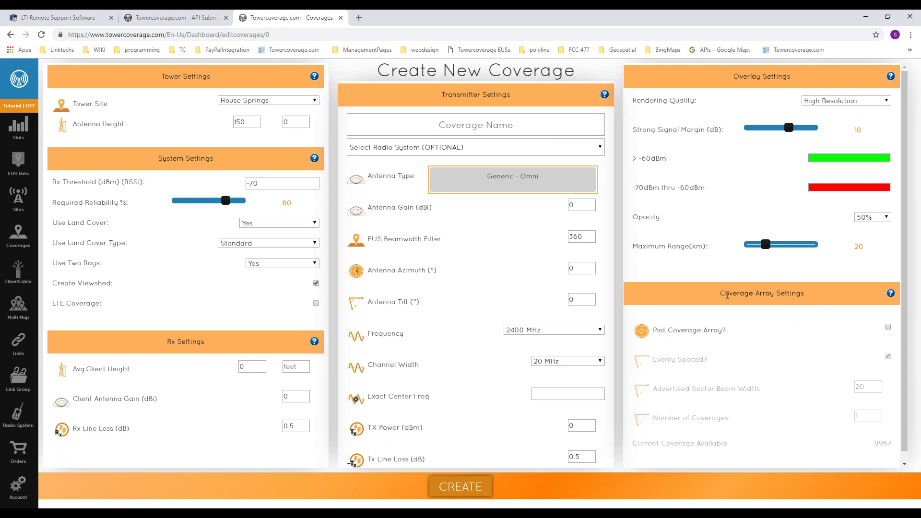
{"action": "left_click_drag", "start_coordinate": [718, 293], "coordinate": [796, 288]}
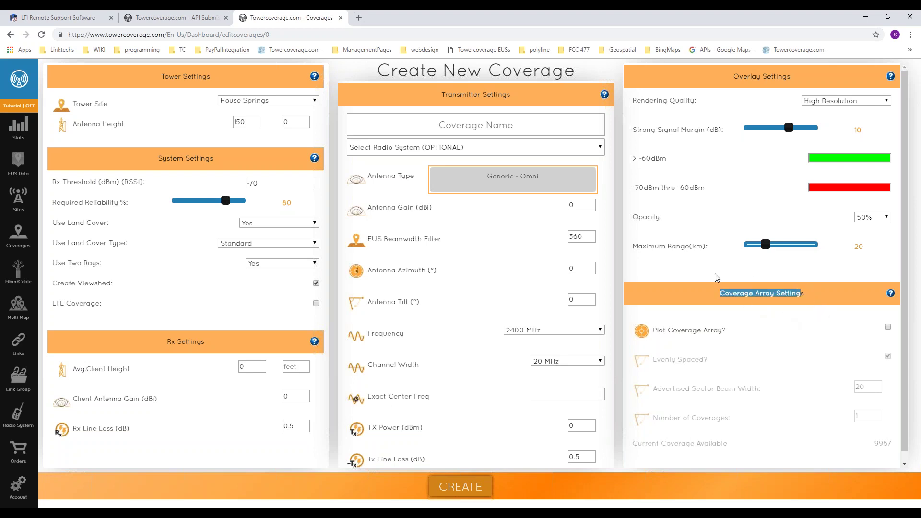
{"action": "left_click", "coordinate": [395, 268]}
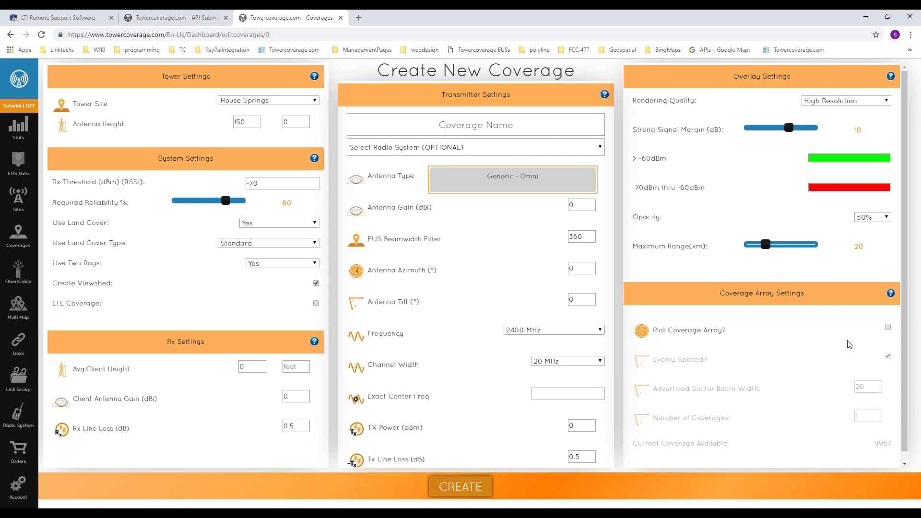
Choose the Generic - 90 Degree antenna type and enable plotting a coverage array, checking the advertised sector beam width.
{"action": "left_click", "coordinate": [498, 178]}
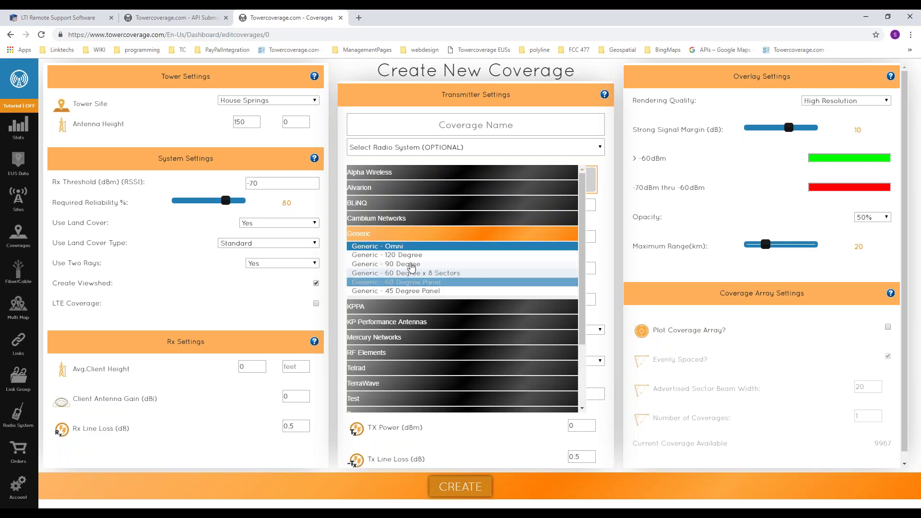
{"action": "left_click", "coordinate": [412, 265]}
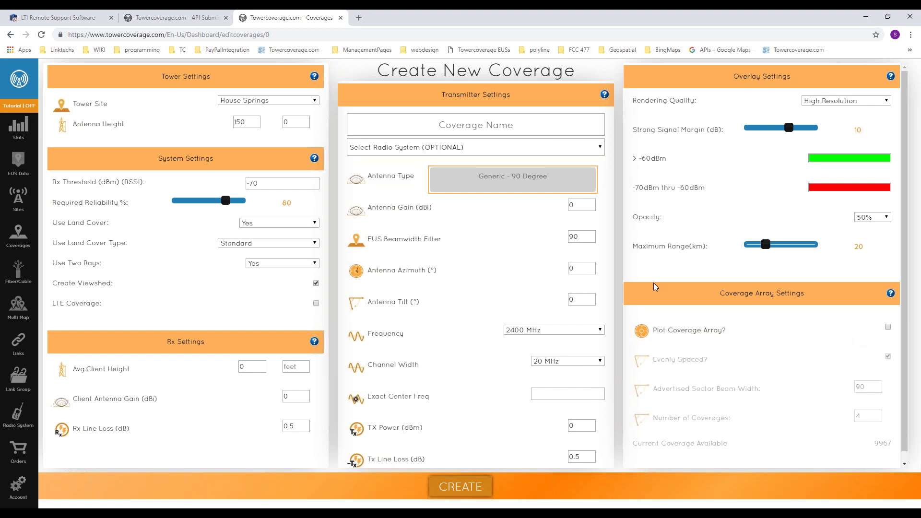
{"action": "left_click", "coordinate": [889, 327]}
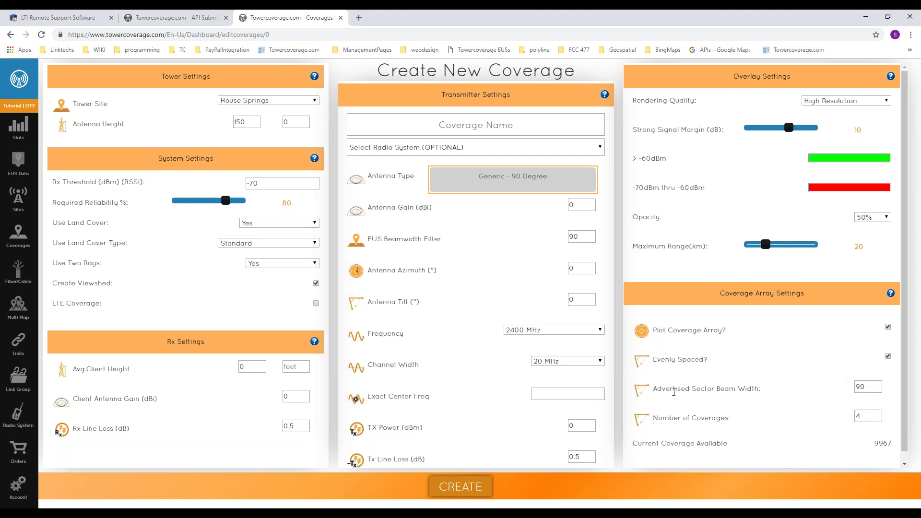
{"action": "left_click_drag", "start_coordinate": [654, 390], "coordinate": [784, 388]}
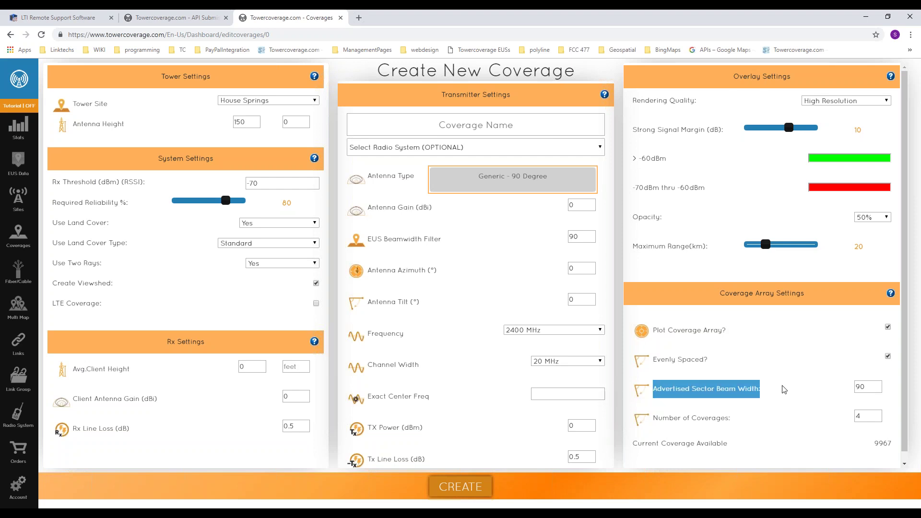
{"action": "left_click", "coordinate": [784, 389]}
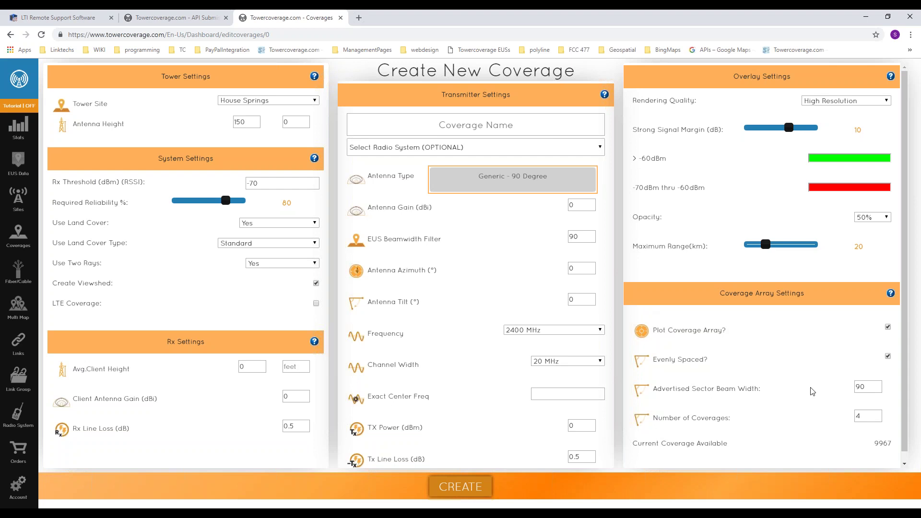
Name the coverage "test" and check the antenna azimuth field.
{"action": "left_click", "coordinate": [502, 127]}
{"action": "type", "text": "test"}
{"action": "double_click", "coordinate": [576, 268]}
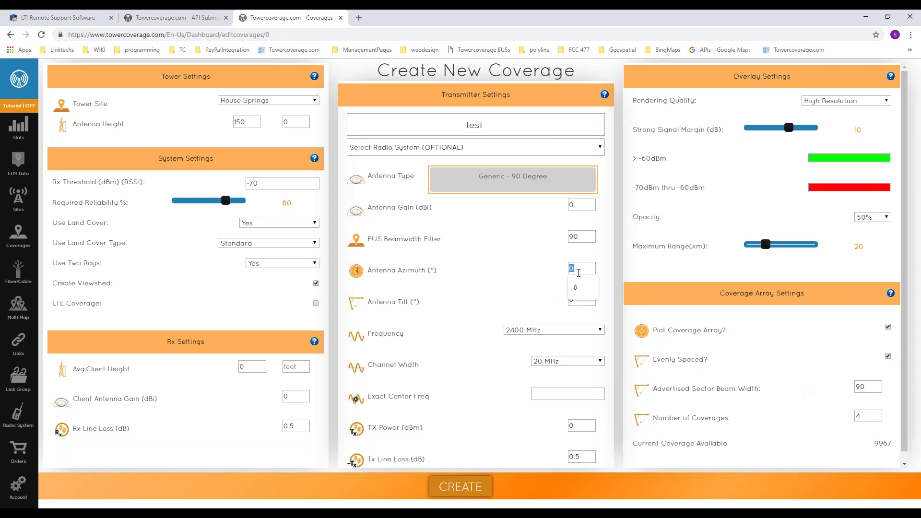
{"action": "left_click", "coordinate": [525, 270]}
Review the optional radio system choices and the EUS Beamwidth Filter field in the transmitter settings.
{"action": "left_click", "coordinate": [417, 150]}
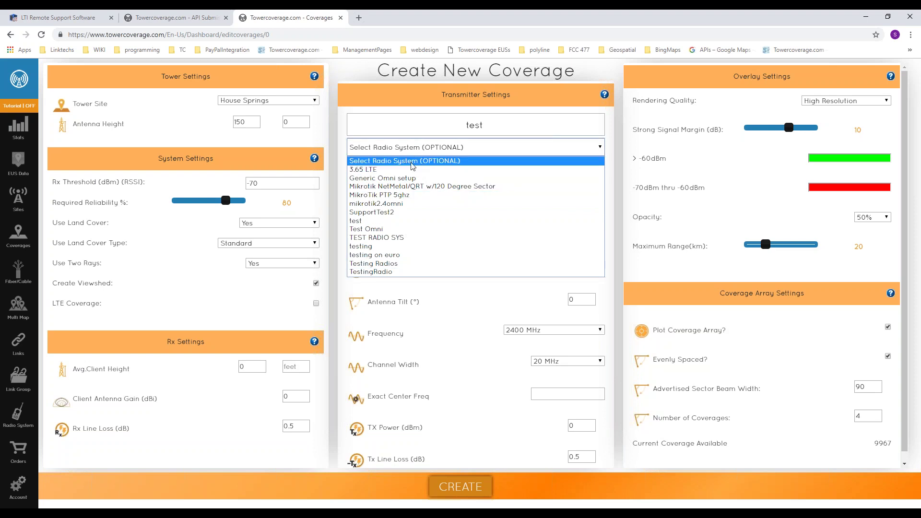
{"action": "left_click", "coordinate": [465, 146]}
{"action": "left_click", "coordinate": [465, 274]}
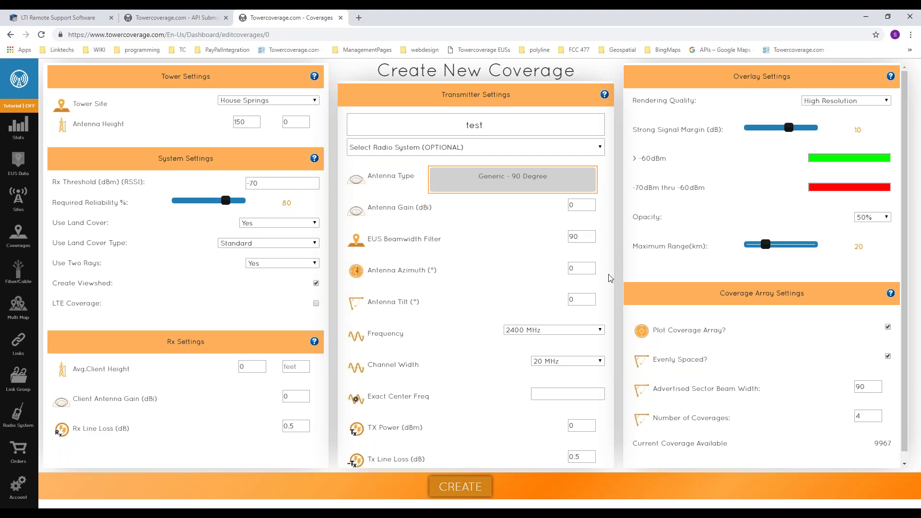
{"action": "left_click_drag", "start_coordinate": [374, 238], "coordinate": [465, 247]}
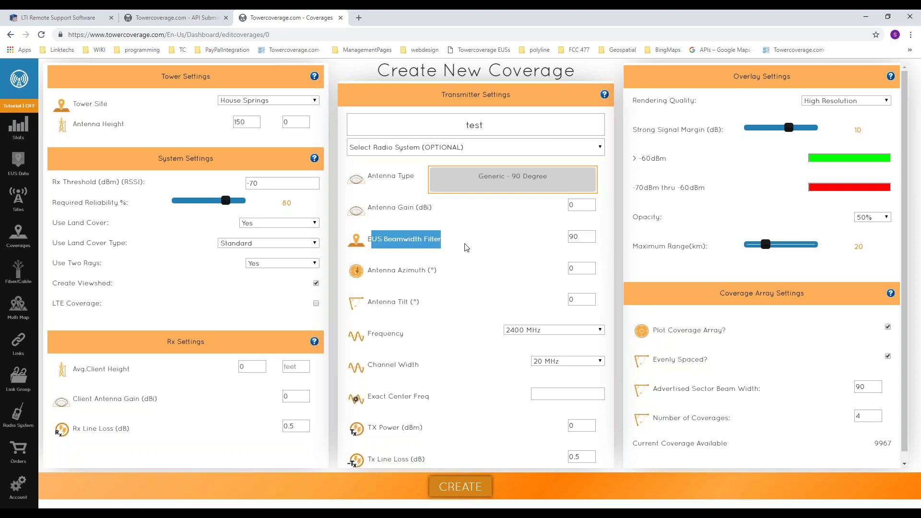
{"action": "left_click", "coordinate": [584, 238]}
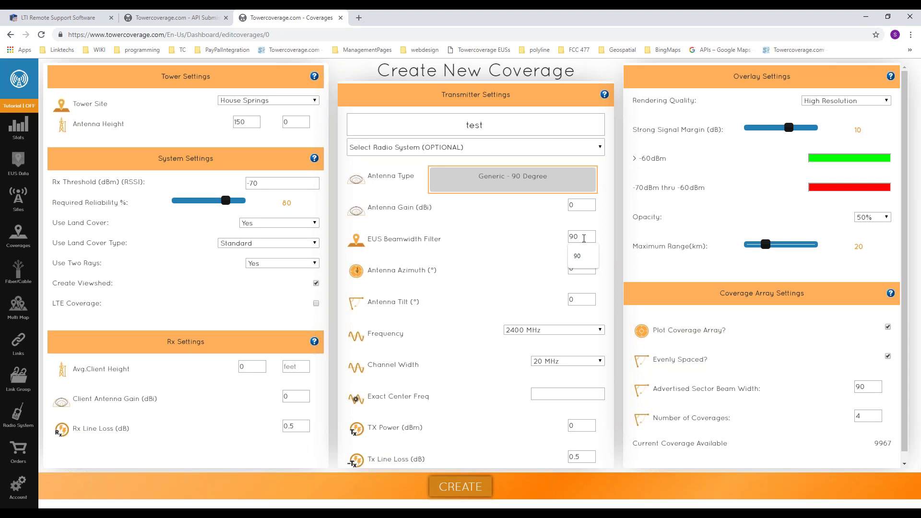
Set the antenna azimuth in the transmitter settings to 270°.
{"action": "left_click", "coordinate": [517, 274]}
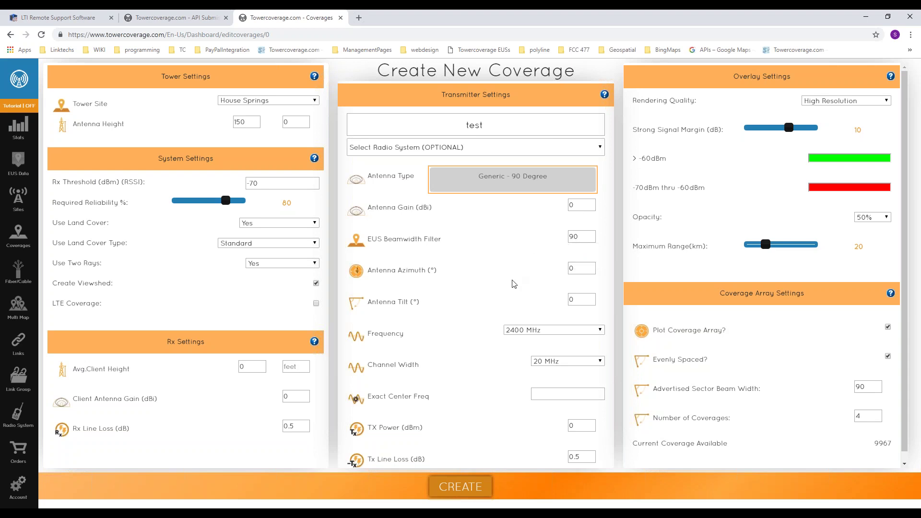
{"action": "double_click", "coordinate": [571, 269]}
{"action": "type", "text": "150"}
{"action": "double_click", "coordinate": [576, 268]}
{"action": "type", "text": "142"}
{"action": "key", "text": "BackSpace"}
{"action": "key", "text": "BackSpace"}
{"action": "key", "text": "BackSpace"}
{"action": "type", "text": "270"}
{"action": "left_click", "coordinate": [502, 276]}
Review the available antenna types, including the uploaded antenna patterns, and keep Generic - 90 Degree.
{"action": "left_click", "coordinate": [560, 188]}
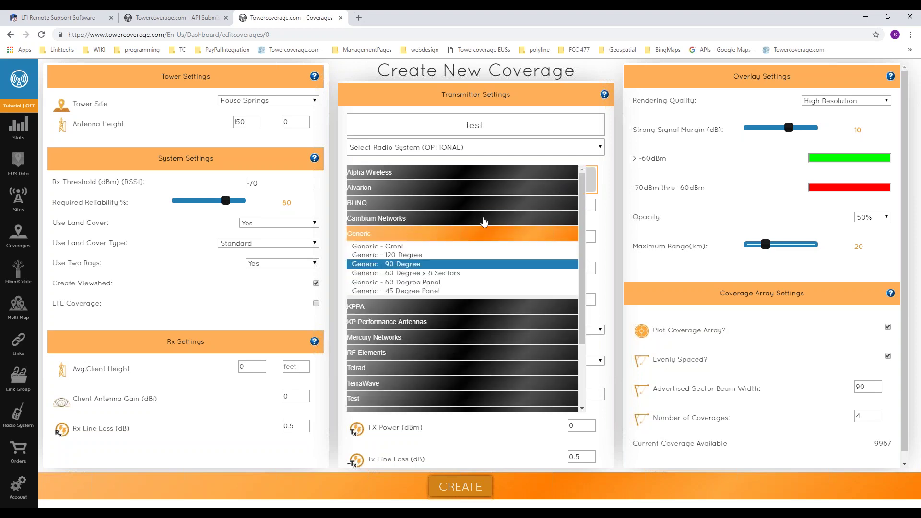
{"action": "scroll", "coordinate": [468, 355], "scroll_direction": "down", "scroll_amount": 2}
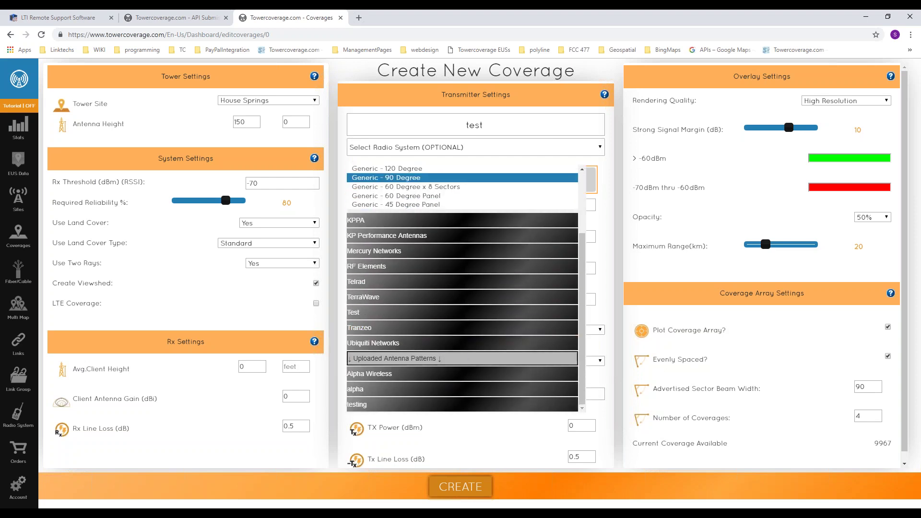
{"action": "scroll", "coordinate": [466, 369], "scroll_direction": "up", "scroll_amount": 2}
{"action": "scroll", "coordinate": [403, 362], "scroll_direction": "down", "scroll_amount": 3}
{"action": "left_click", "coordinate": [513, 178]}
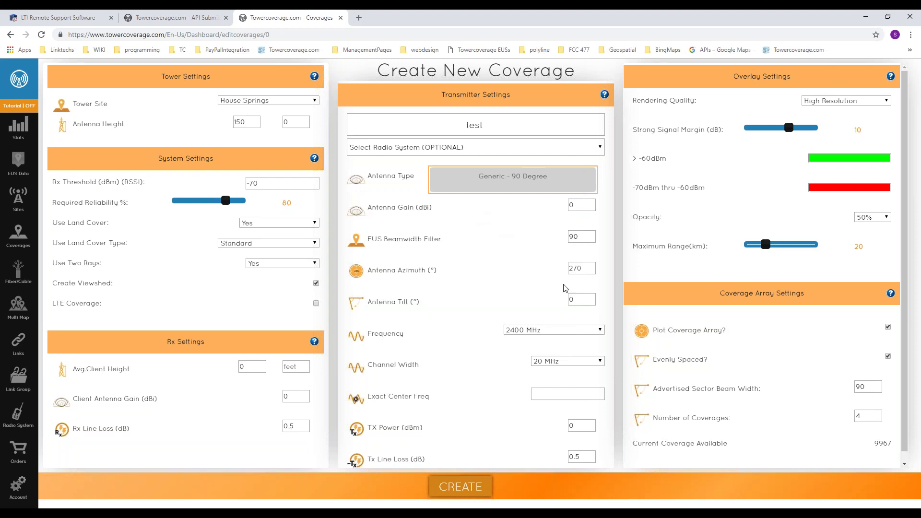
Set the antenna tilt to 1°.
{"action": "double_click", "coordinate": [576, 299]}
{"action": "type", "text": "-01"}
{"action": "key", "text": "BackSpace"}
{"action": "key", "text": "BackSpace"}
{"action": "key", "text": "BackSpace"}
Review the frequency and channel width options, keeping 2400 MHz and 20 MHz.
{"action": "left_click", "coordinate": [559, 330]}
{"action": "scroll", "coordinate": [557, 350], "scroll_direction": "up", "scroll_amount": 4}
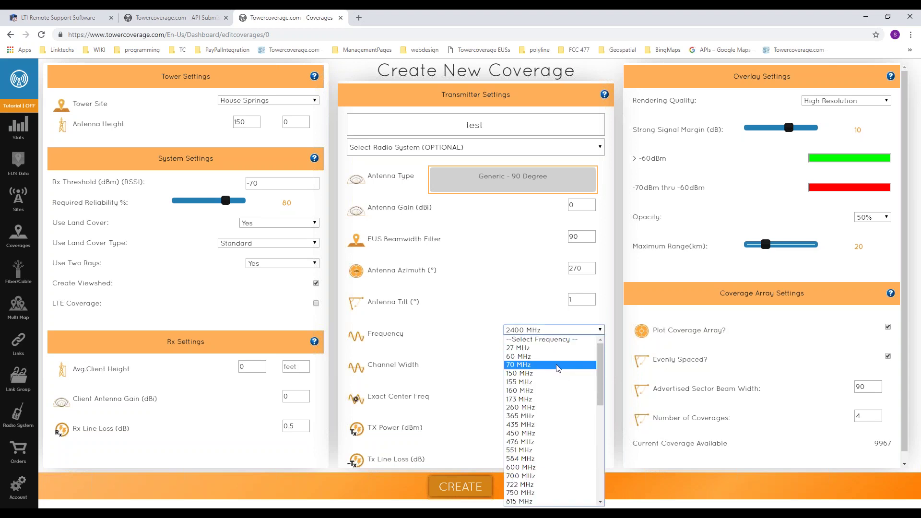
{"action": "scroll", "coordinate": [556, 364], "scroll_direction": "down", "scroll_amount": 5}
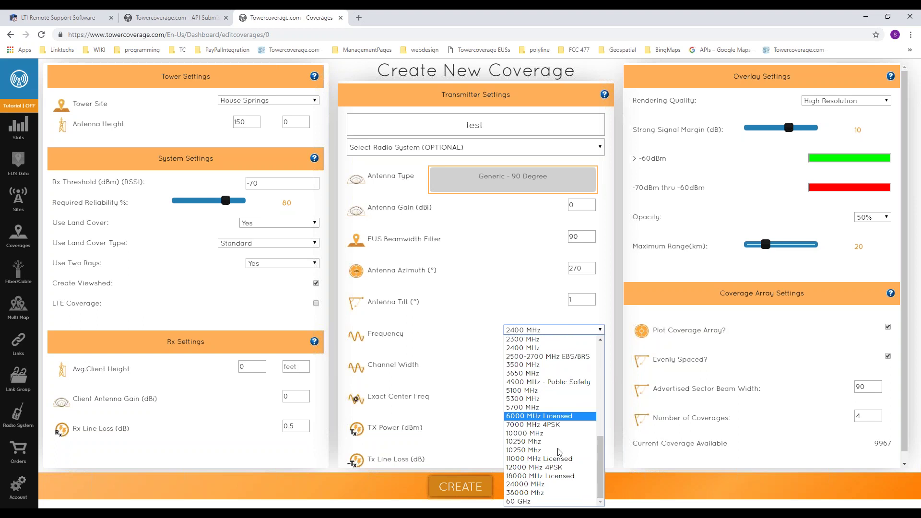
{"action": "left_click", "coordinate": [544, 297]}
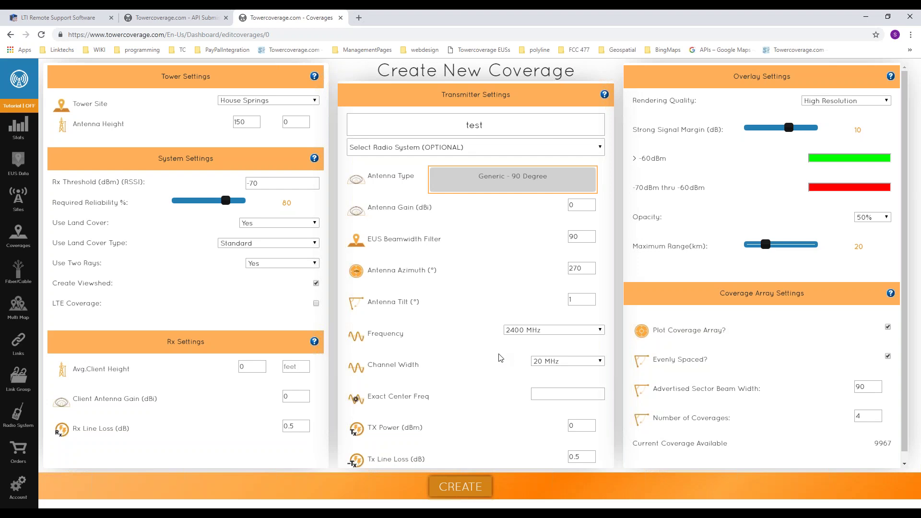
{"action": "left_click", "coordinate": [552, 362]}
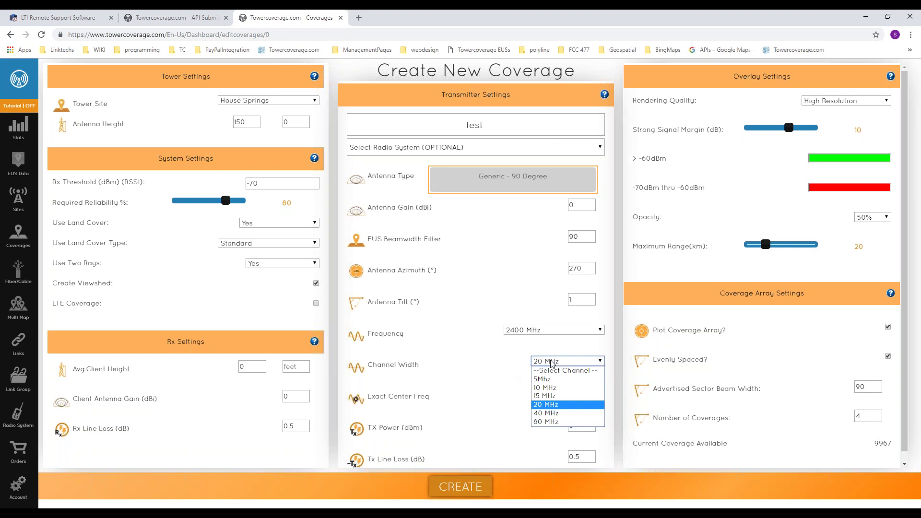
{"action": "left_click", "coordinate": [536, 364]}
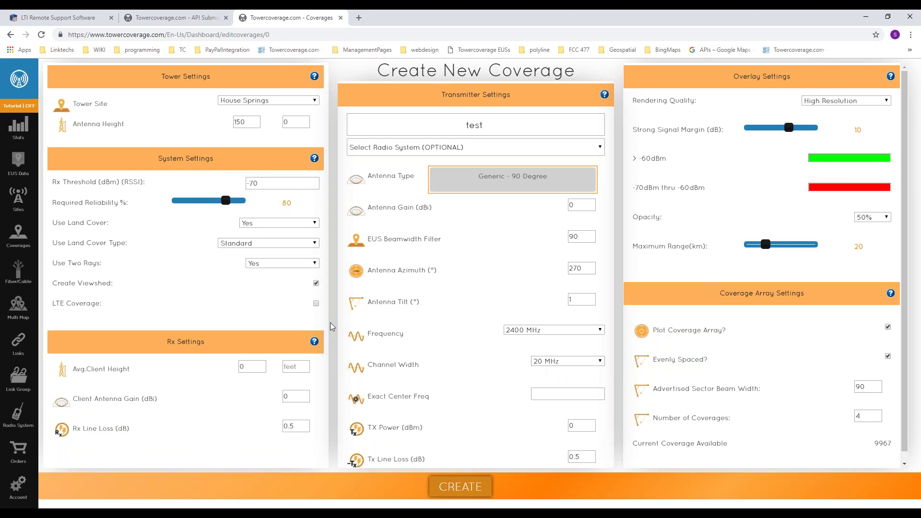
Enable LTE coverage and check the exact center frequency, antenna azimuth, TX power and Tx line loss fields.
{"action": "left_click", "coordinate": [316, 304]}
{"action": "left_click", "coordinate": [562, 393]}
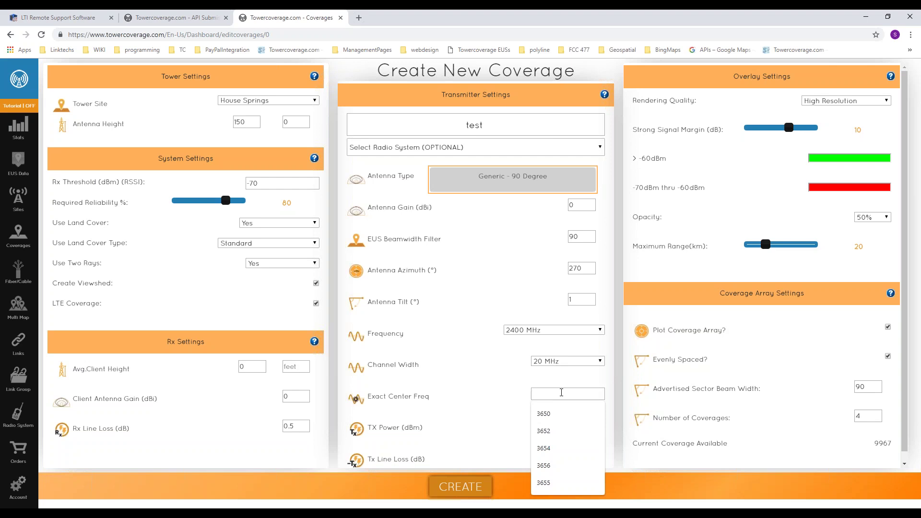
{"action": "left_click_drag", "start_coordinate": [589, 268], "coordinate": [552, 275]}
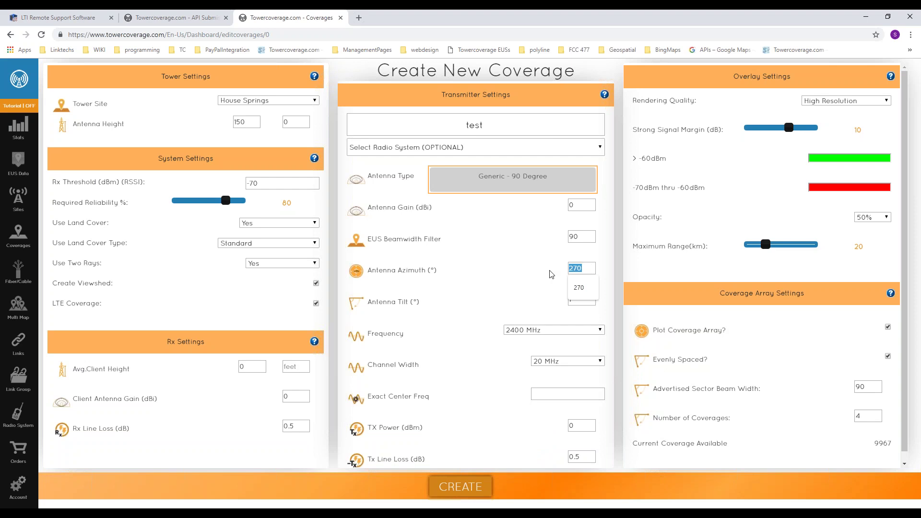
{"action": "left_click", "coordinate": [544, 282]}
{"action": "double_click", "coordinate": [571, 426]}
{"action": "key", "text": "Tab"}
{"action": "left_click", "coordinate": [540, 453]}
Set the rendering quality to Low Resolution (Fast) and the strong signal margin to 6 dB, checking the related signal thresholds.
{"action": "left_click", "coordinate": [816, 101]}
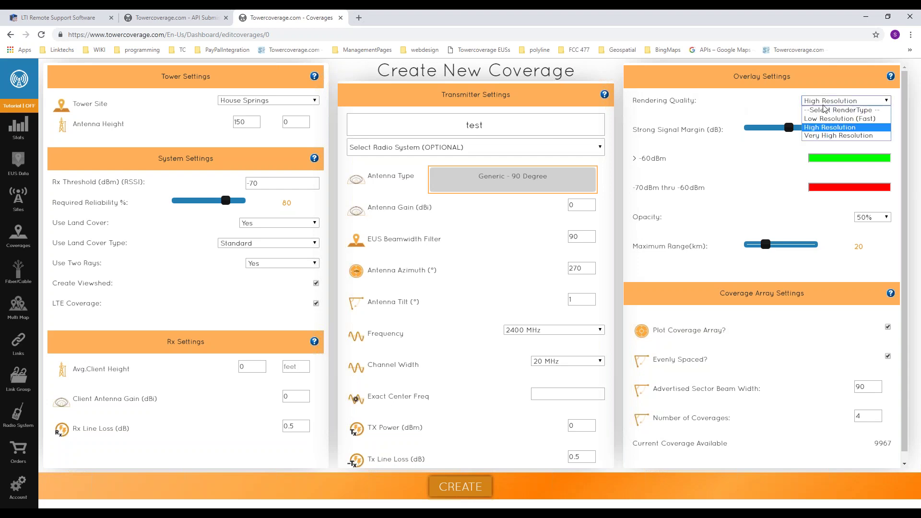
{"action": "left_click", "coordinate": [824, 119]}
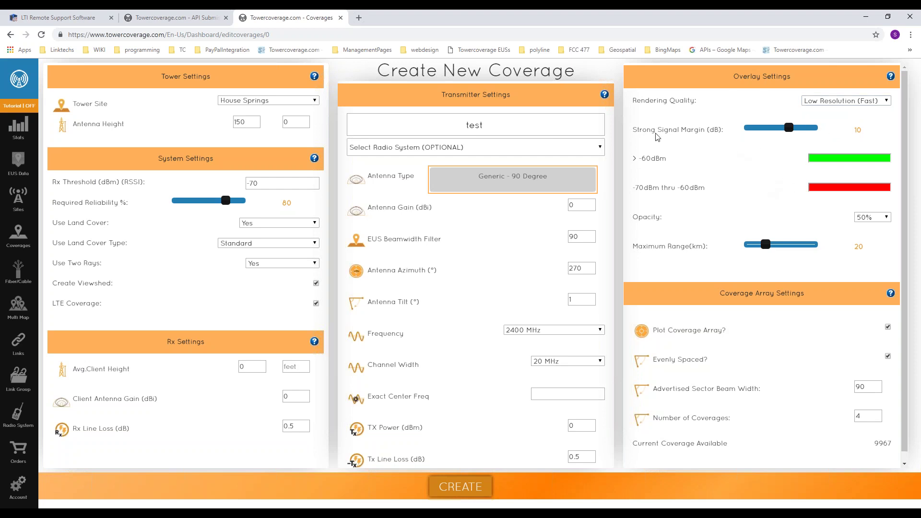
{"action": "left_click_drag", "start_coordinate": [789, 128], "coordinate": [767, 128]}
{"action": "left_click_drag", "start_coordinate": [50, 182], "coordinate": [175, 182]}
{"action": "left_click", "coordinate": [694, 190]}
{"action": "left_click_drag", "start_coordinate": [634, 156], "coordinate": [678, 162]}
{"action": "left_click", "coordinate": [681, 168]}
Check the strong-signal color, and set the overlay opacity to 100% and the maximum range to 70 km.
{"action": "left_click", "coordinate": [844, 158]}
{"action": "left_click", "coordinate": [844, 159]}
{"action": "left_click", "coordinate": [864, 220]}
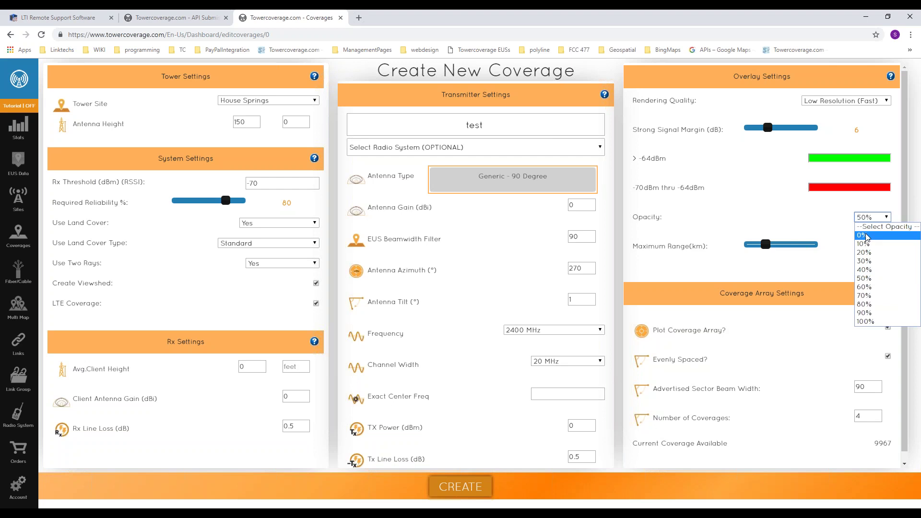
{"action": "left_click", "coordinate": [870, 321]}
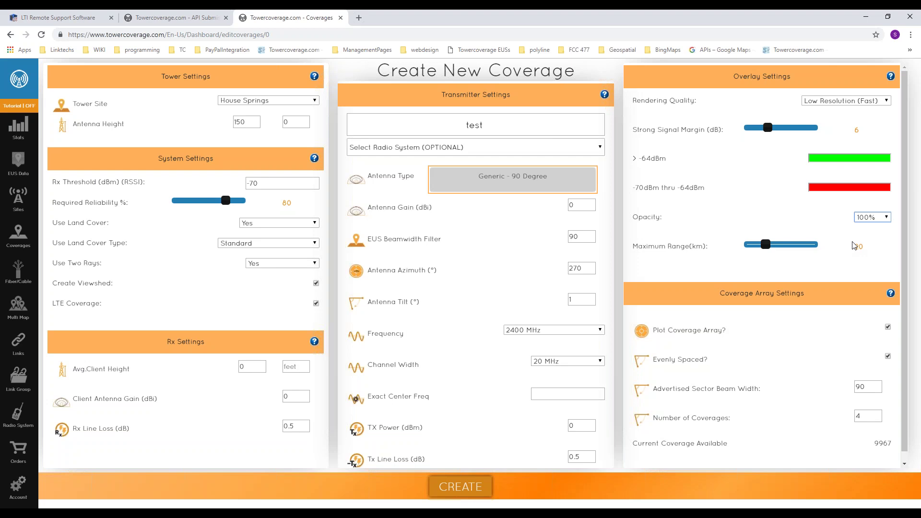
{"action": "left_click", "coordinate": [672, 259]}
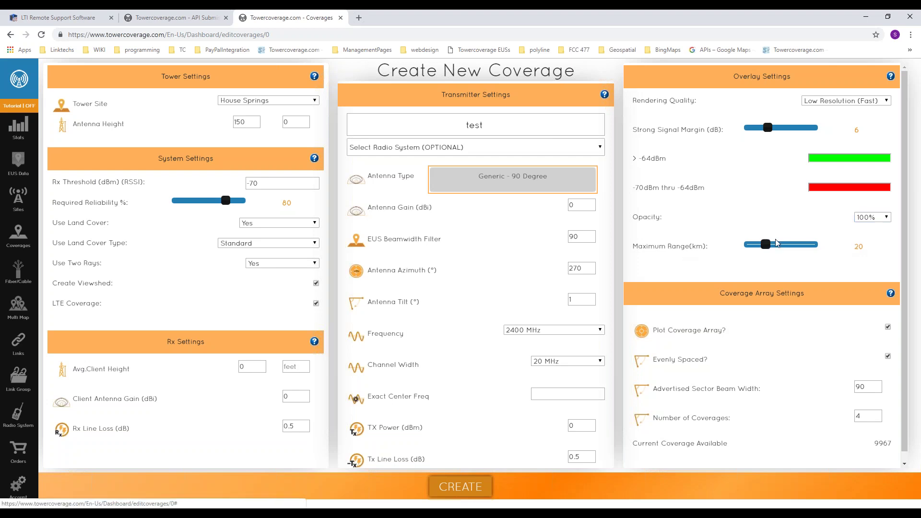
{"action": "left_click_drag", "start_coordinate": [768, 241], "coordinate": [816, 244]}
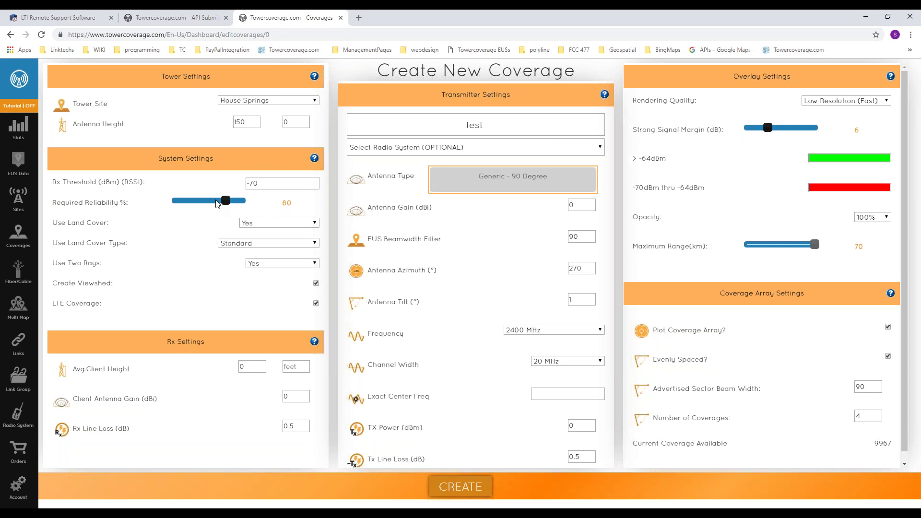
From the coverages list, open the 0, 120, 180 and 240 Degree "Bulk Update test with MM Proc" coverages for bulk updating.
{"action": "mouse_move", "coordinate": [44, 239]}
{"action": "left_click", "coordinate": [24, 240]}
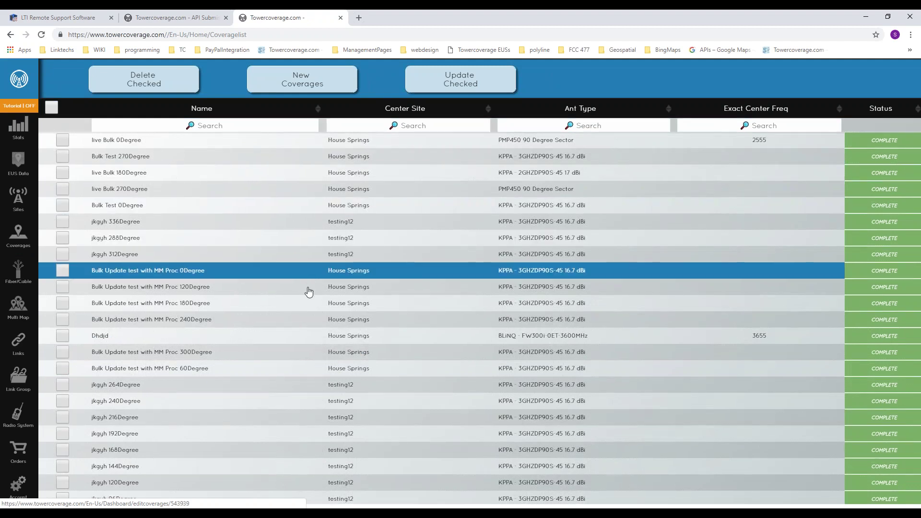
{"action": "scroll", "coordinate": [288, 275], "scroll_direction": "down", "scroll_amount": 3}
{"action": "scroll", "coordinate": [296, 430], "scroll_direction": "up", "scroll_amount": 3}
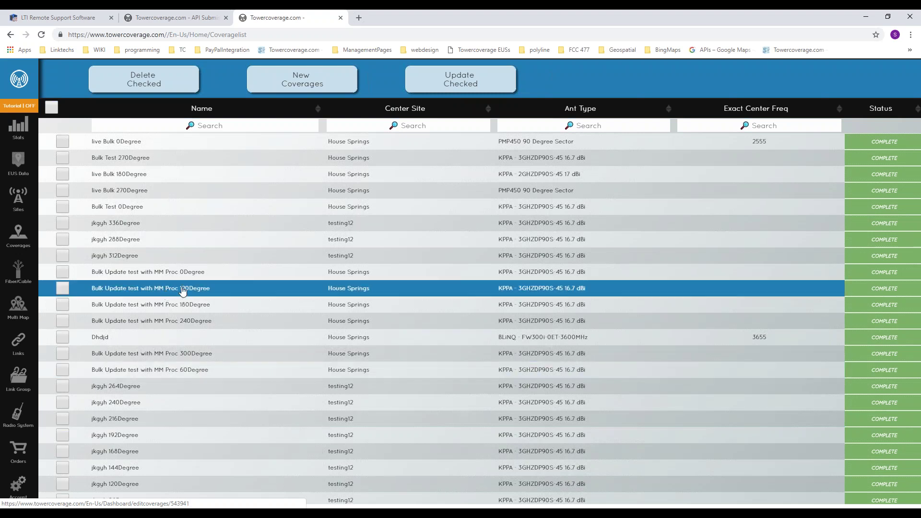
{"action": "left_click", "coordinate": [62, 272]}
{"action": "left_click", "coordinate": [62, 288]}
{"action": "left_click", "coordinate": [63, 305]}
{"action": "left_click", "coordinate": [62, 320]}
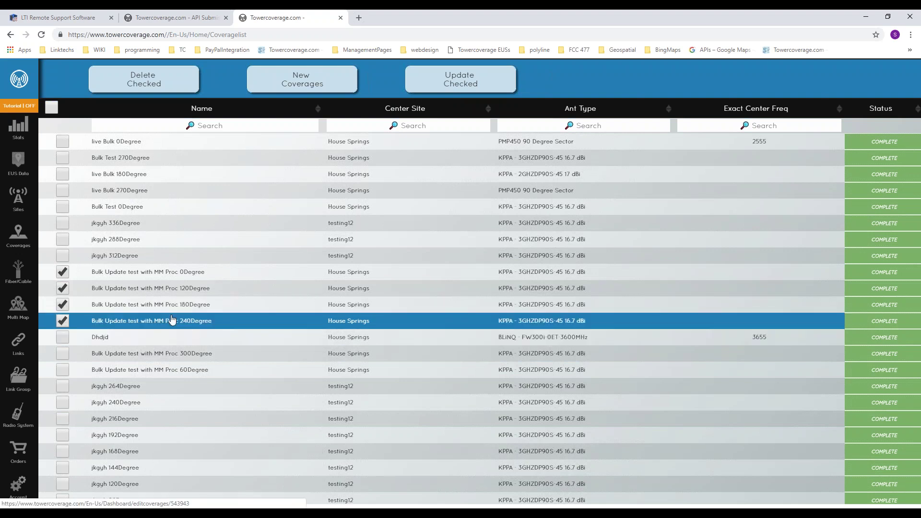
{"action": "left_click", "coordinate": [463, 79]}
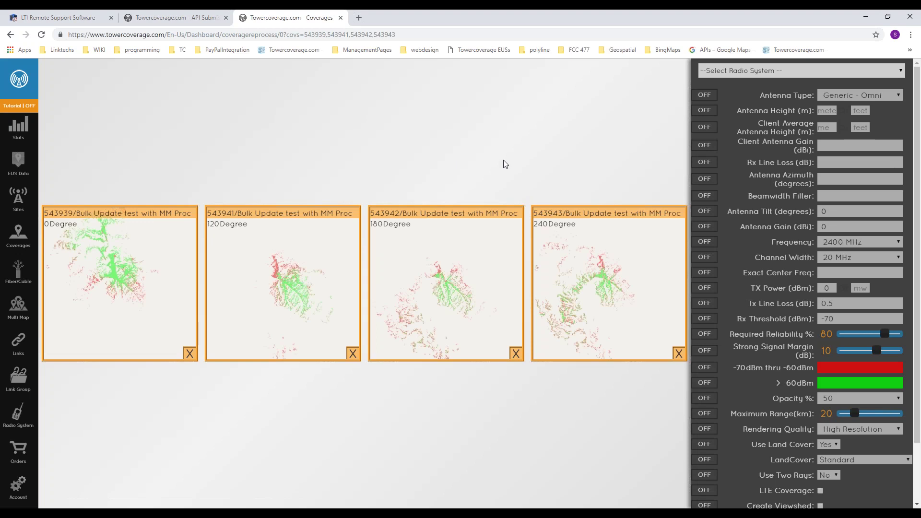
Enable the frequency change for the selected coverages and start the bulk update, declining its confirmation.
{"action": "left_click", "coordinate": [704, 243]}
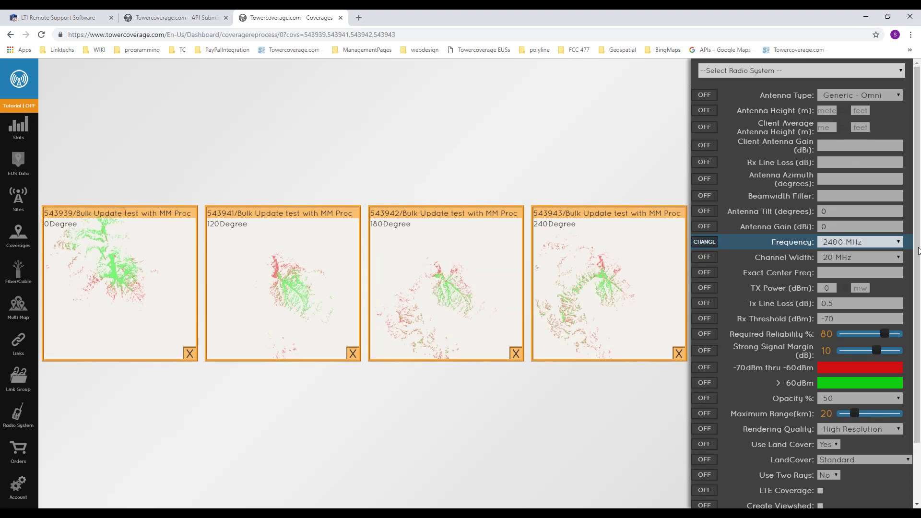
{"action": "left_click", "coordinate": [847, 240]}
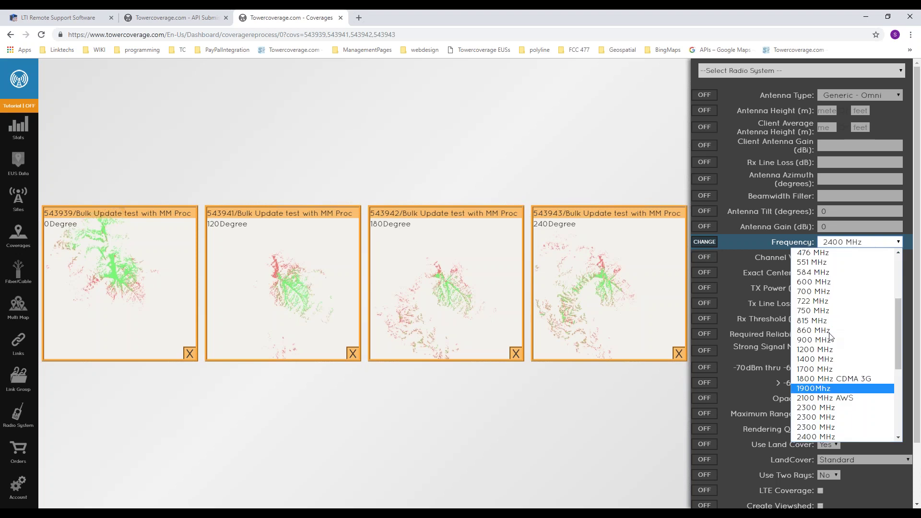
{"action": "left_click", "coordinate": [726, 242]}
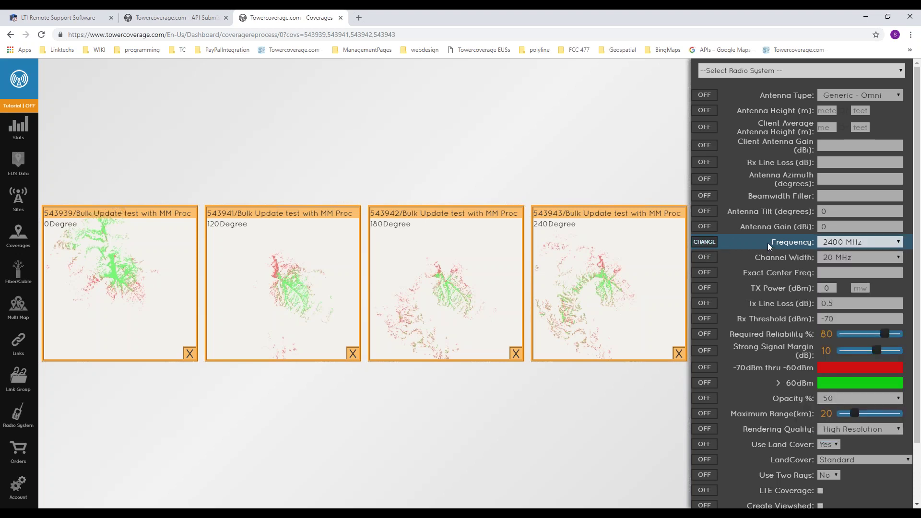
{"action": "scroll", "coordinate": [766, 242], "scroll_direction": "down", "scroll_amount": 2}
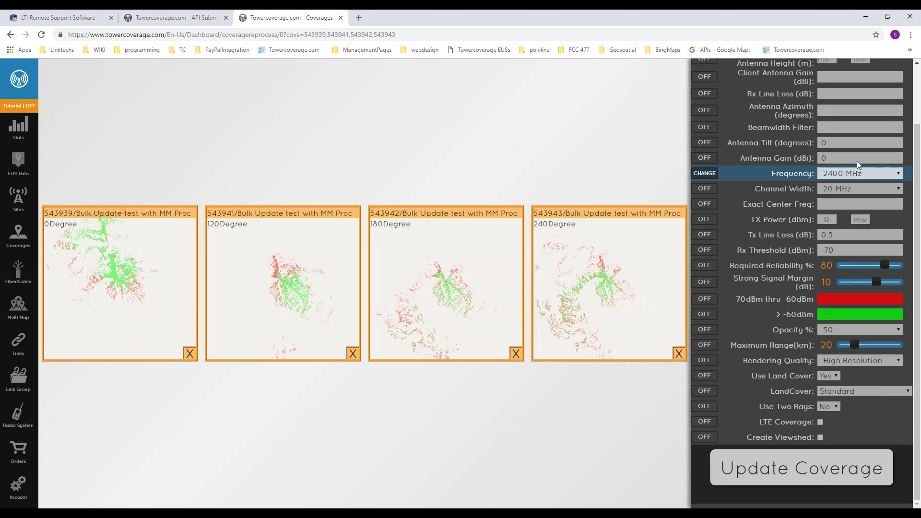
{"action": "left_click", "coordinate": [789, 465]}
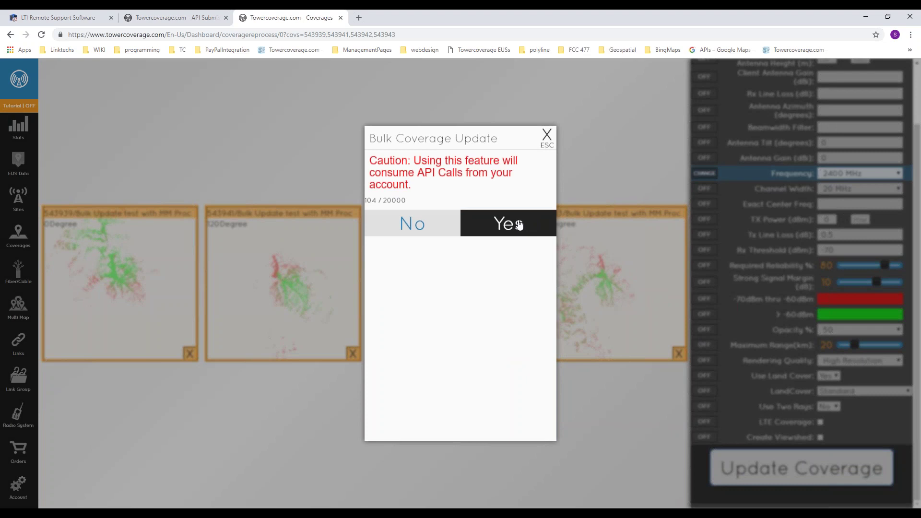
{"action": "left_click", "coordinate": [418, 224]}
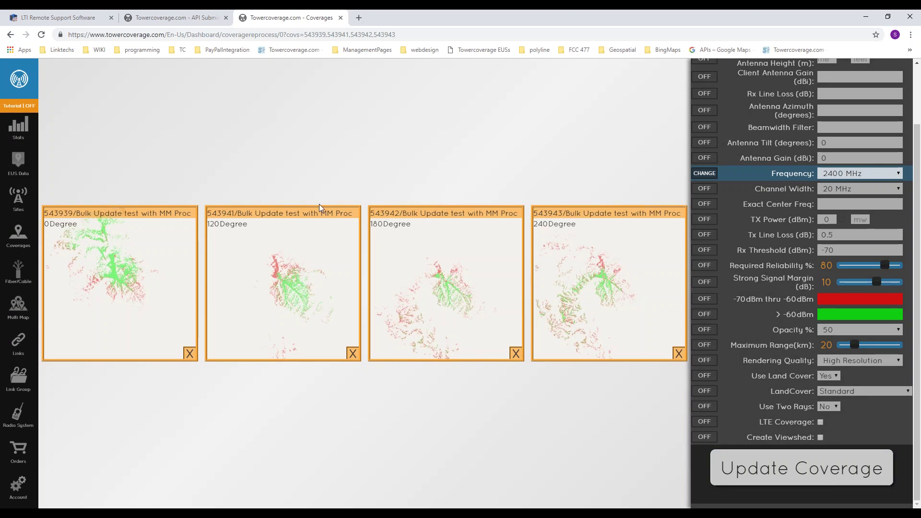
Start deleting the Bulk Test 270Degree and live Bulk 180Degree coverages from the coverages list, and cancel at the confirmation.
{"action": "left_click", "coordinate": [10, 242]}
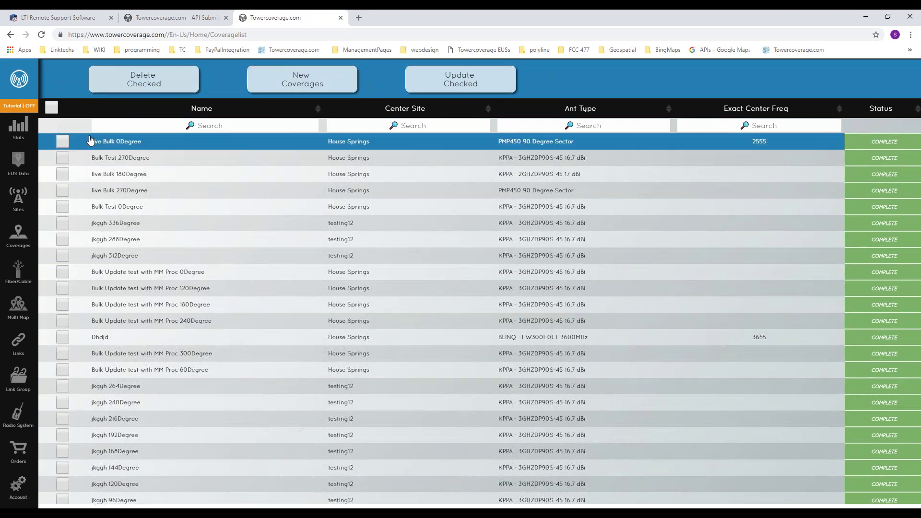
{"action": "left_click", "coordinate": [62, 157]}
{"action": "left_click", "coordinate": [63, 174]}
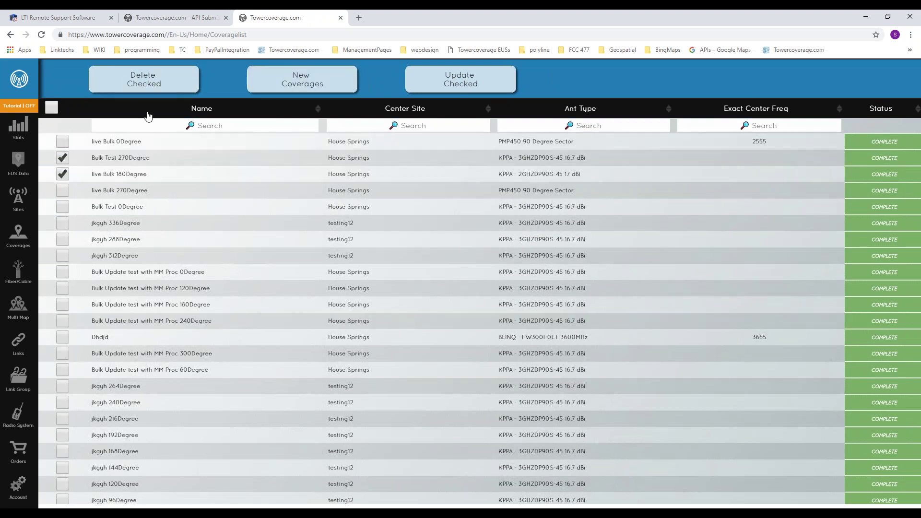
{"action": "left_click", "coordinate": [168, 88]}
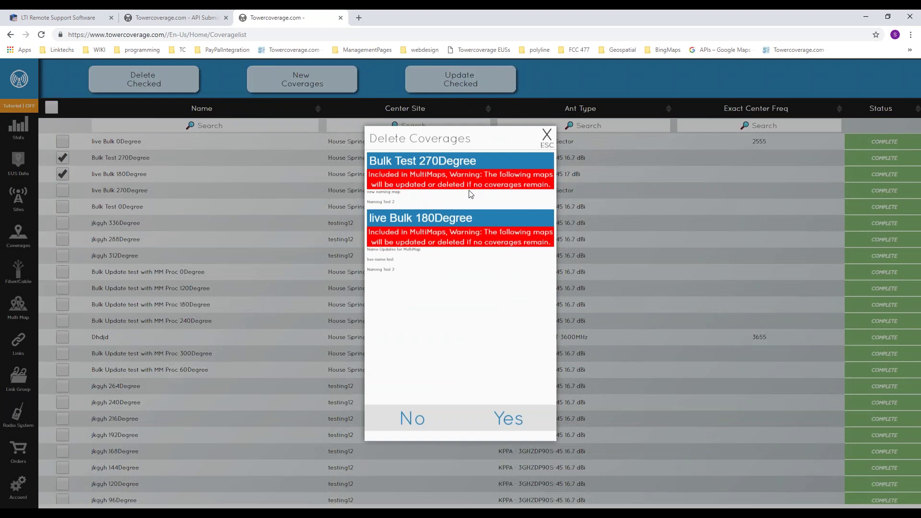
{"action": "left_click", "coordinate": [547, 135]}
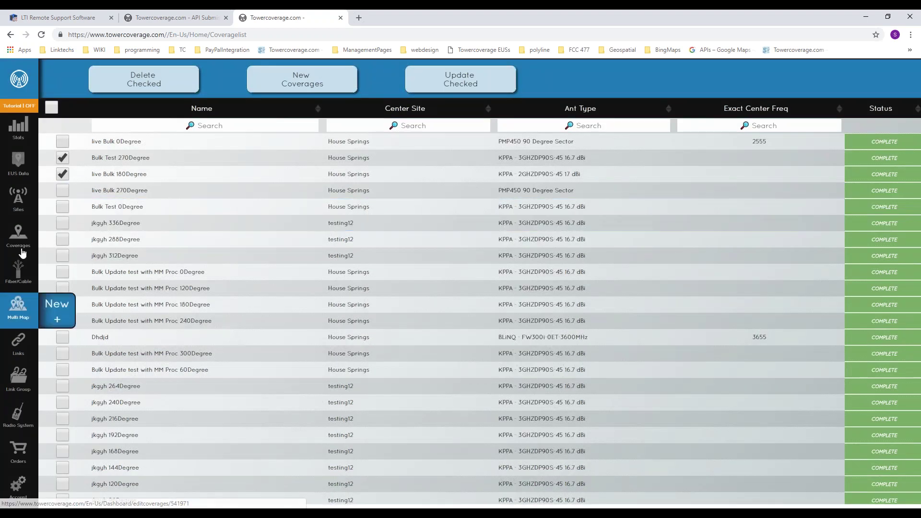
Start a new fiber coverage and draw its route from St Clair along Highway 30 to just east of the Highway 47 junction.
{"action": "left_click", "coordinate": [24, 279]}
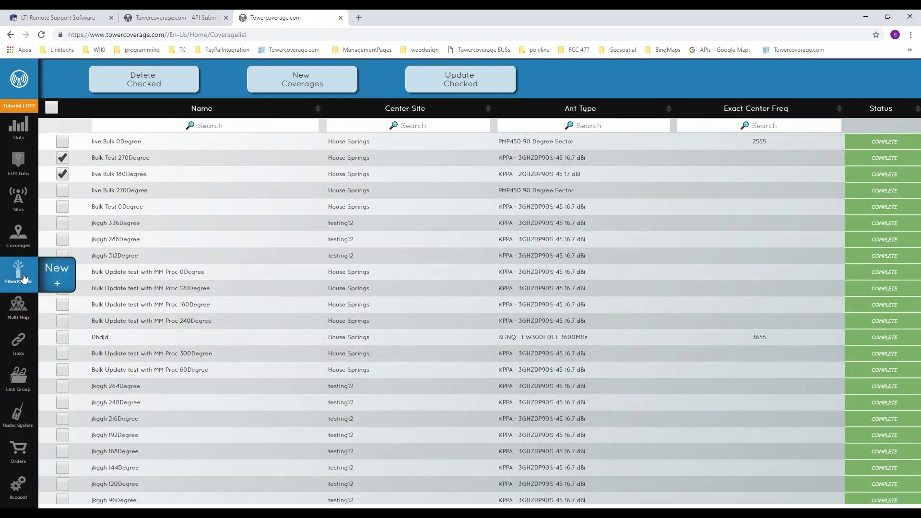
{"action": "left_click", "coordinate": [56, 281]}
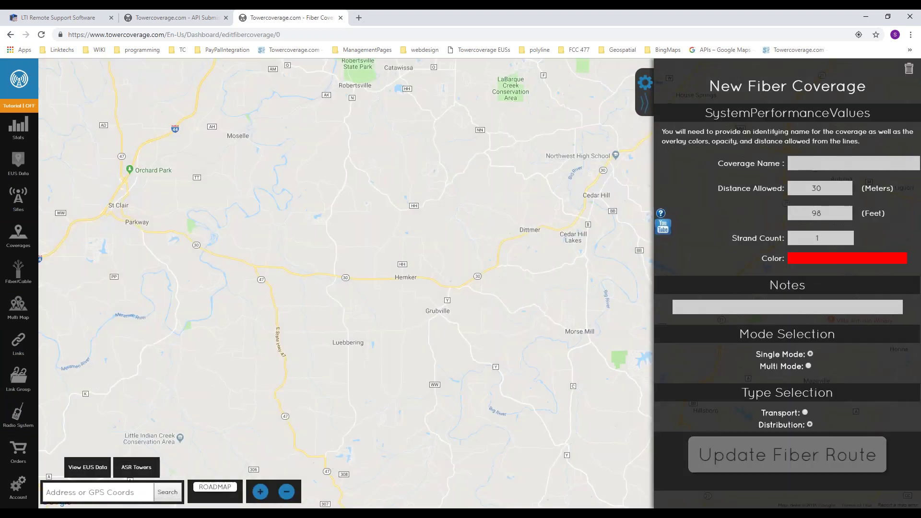
{"action": "left_click", "coordinate": [106, 215]}
{"action": "left_click", "coordinate": [123, 218]}
{"action": "left_click", "coordinate": [148, 232]}
{"action": "left_click", "coordinate": [164, 237]}
{"action": "left_click", "coordinate": [180, 236]}
{"action": "left_click", "coordinate": [200, 246]}
{"action": "left_click", "coordinate": [209, 250]}
{"action": "scroll", "coordinate": [245, 255], "scroll_direction": "up", "scroll_amount": 3}
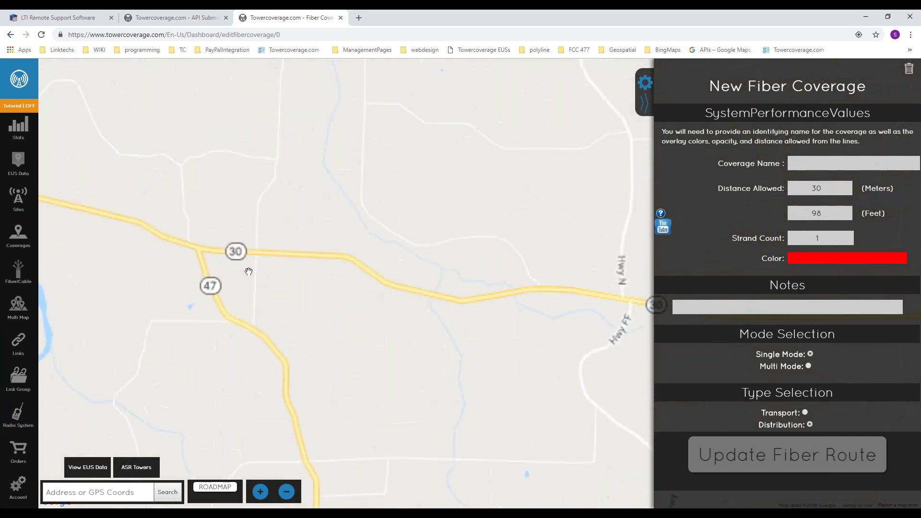
{"action": "scroll", "coordinate": [240, 247], "scroll_direction": "down", "scroll_amount": 3}
{"action": "left_click", "coordinate": [247, 243]}
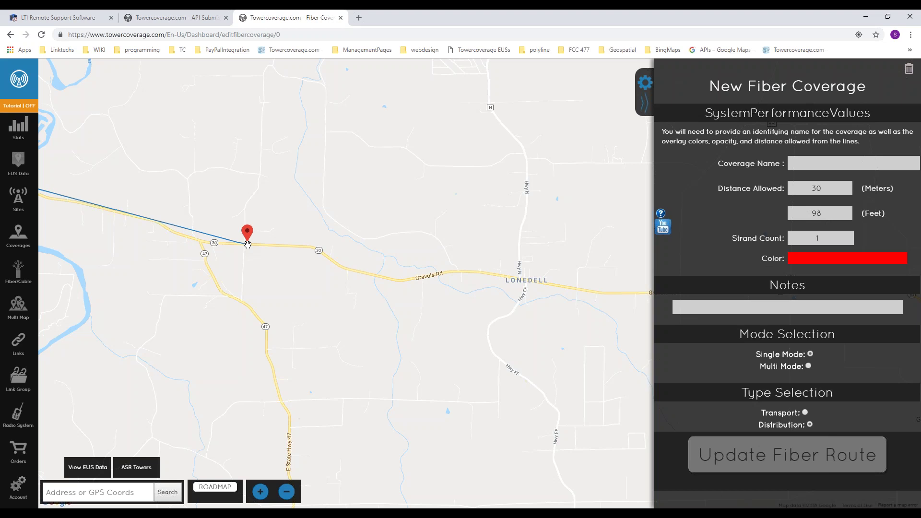
Check the new fiber coverage's name and allowed distance settings.
{"action": "left_click", "coordinate": [846, 162]}
{"action": "double_click", "coordinate": [824, 188]}
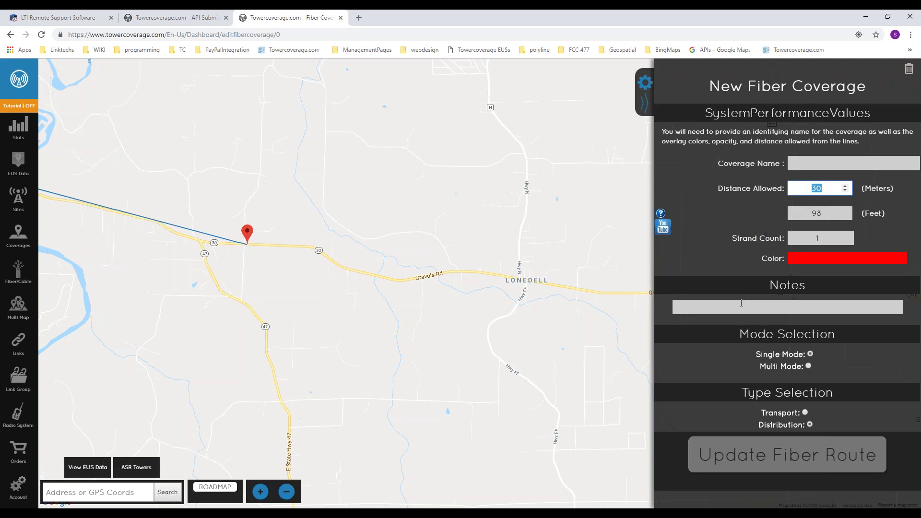
{"action": "left_click", "coordinate": [740, 272]}
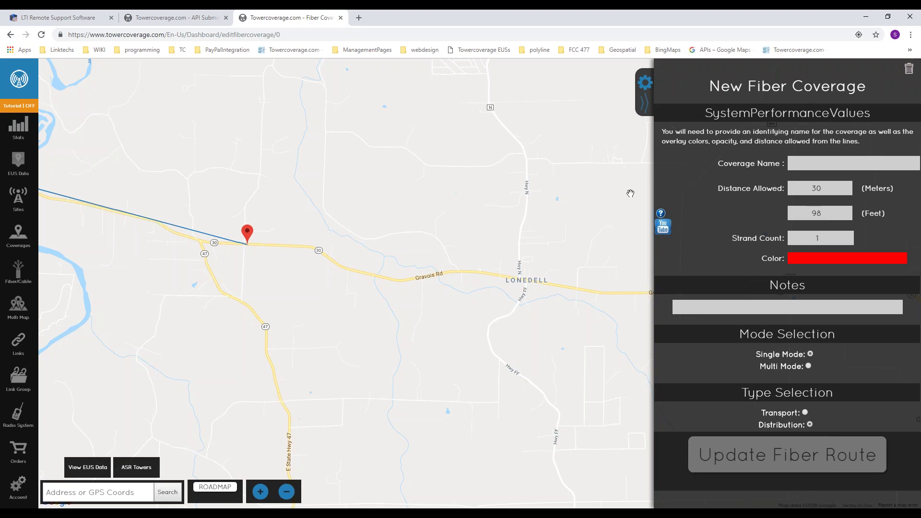
{"action": "double_click", "coordinate": [817, 188]}
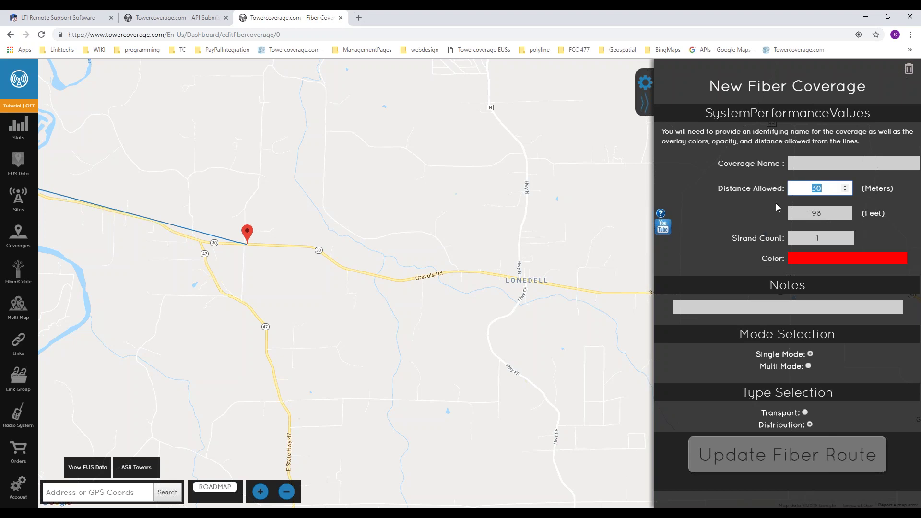
{"action": "left_click", "coordinate": [733, 266]}
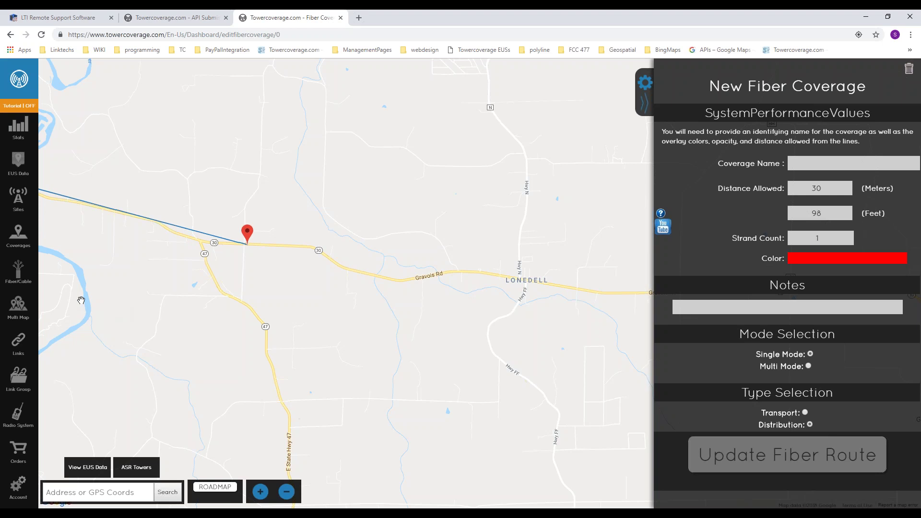
Open the Test iPad link from the links list and review its site, transmitter, receiver and system performance settings.
{"action": "mouse_move", "coordinate": [13, 311]}
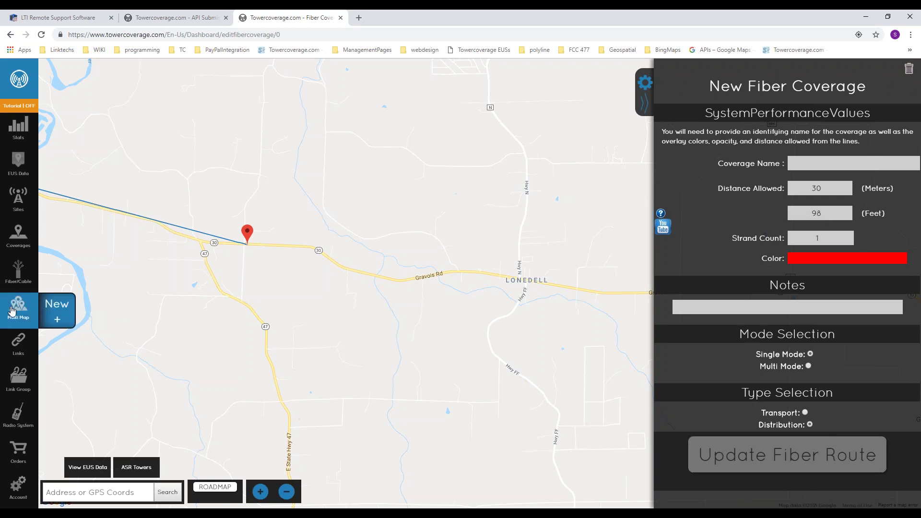
{"action": "left_click", "coordinate": [18, 343]}
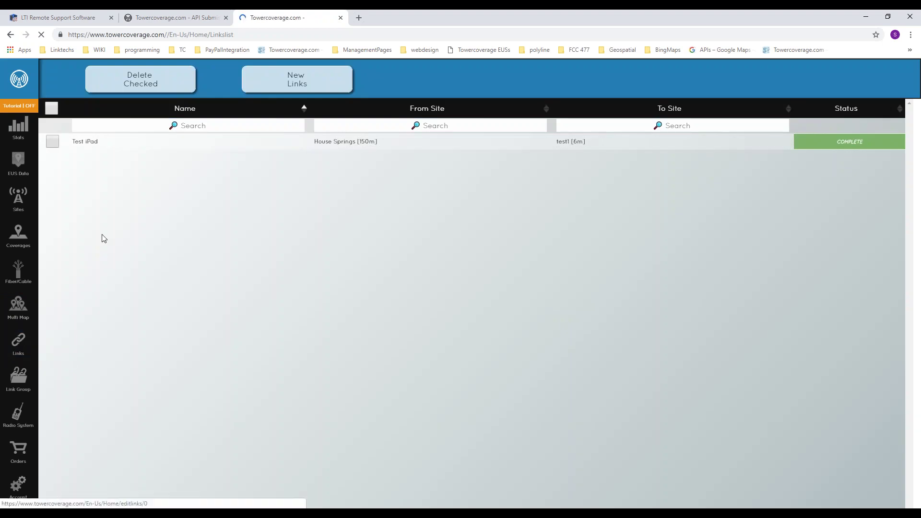
{"action": "left_click", "coordinate": [99, 146]}
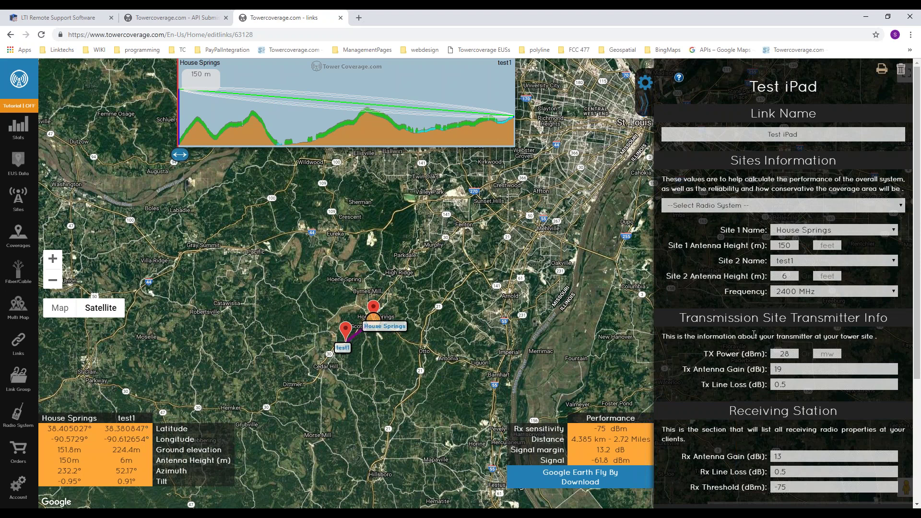
{"action": "scroll", "coordinate": [816, 365], "scroll_direction": "down", "scroll_amount": 3}
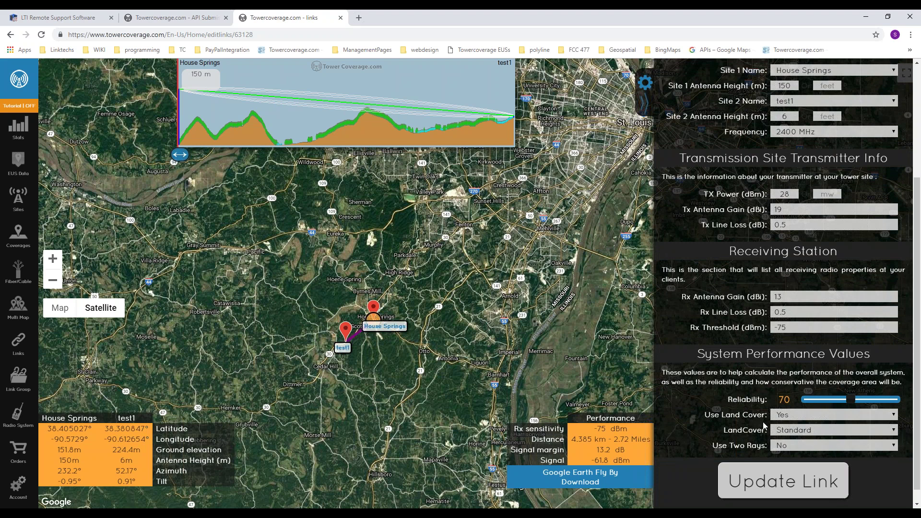
{"action": "scroll", "coordinate": [752, 409], "scroll_direction": "up", "scroll_amount": 2}
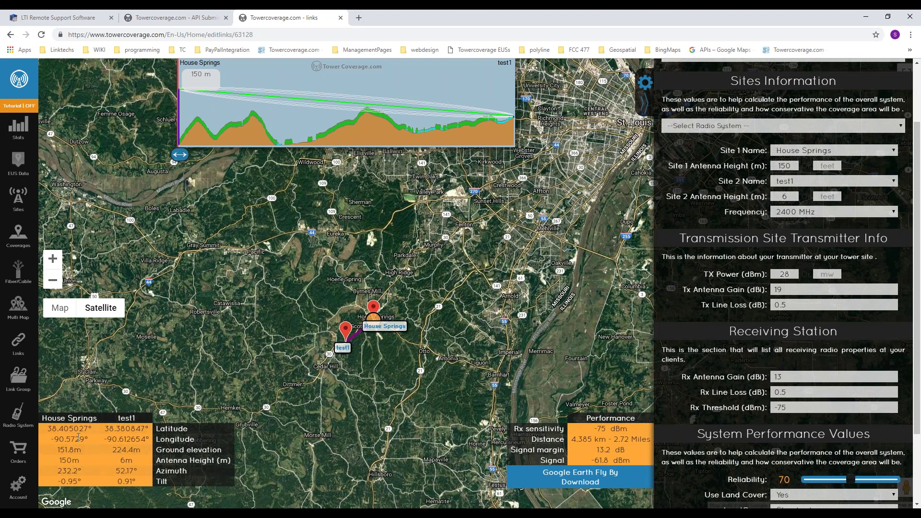
Examine the link's site coordinates and its performance figures, including the signal margin and signal level.
{"action": "left_click_drag", "start_coordinate": [47, 427], "coordinate": [166, 439]}
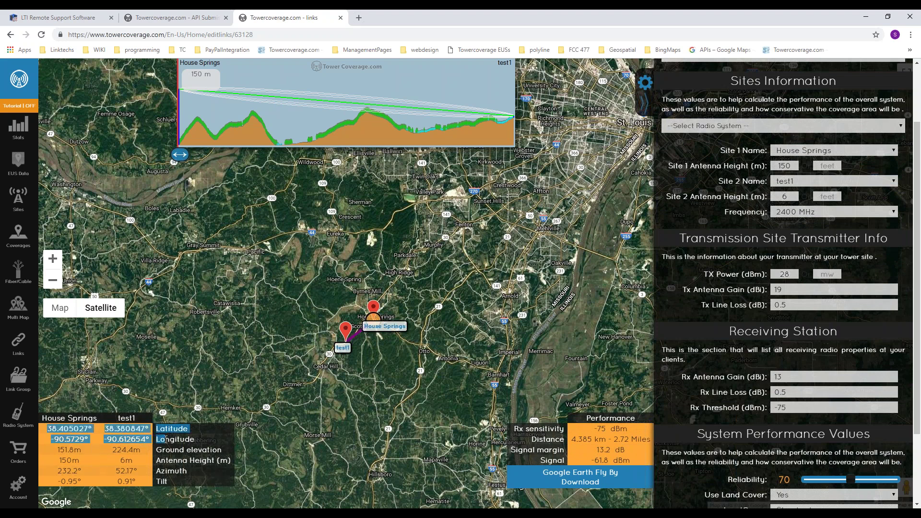
{"action": "left_click", "coordinate": [161, 439]}
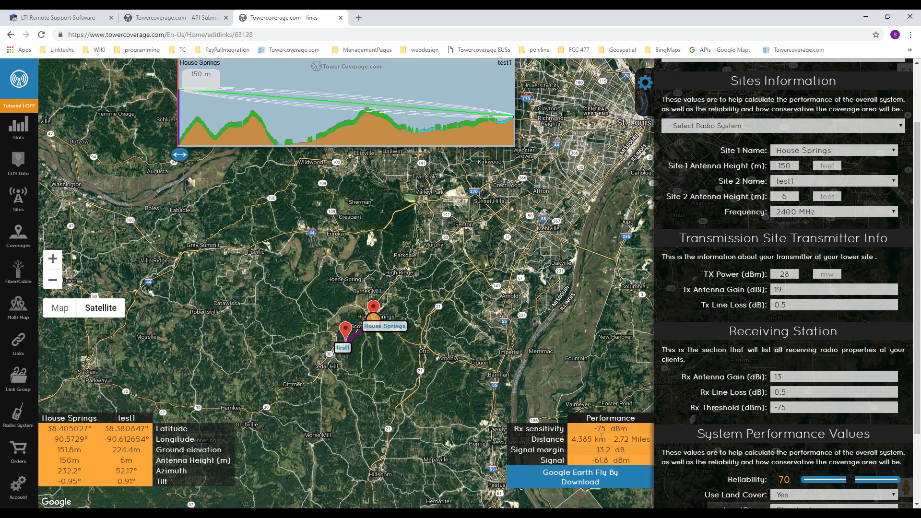
{"action": "scroll", "coordinate": [736, 356], "scroll_direction": "down", "scroll_amount": 2}
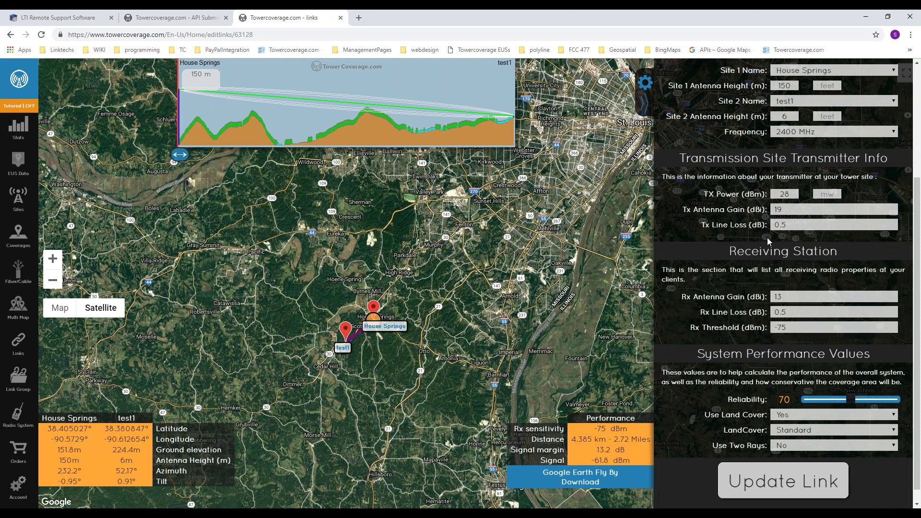
{"action": "triple_click", "coordinate": [600, 455]}
{"action": "left_click_drag", "start_coordinate": [583, 460], "coordinate": [632, 461]}
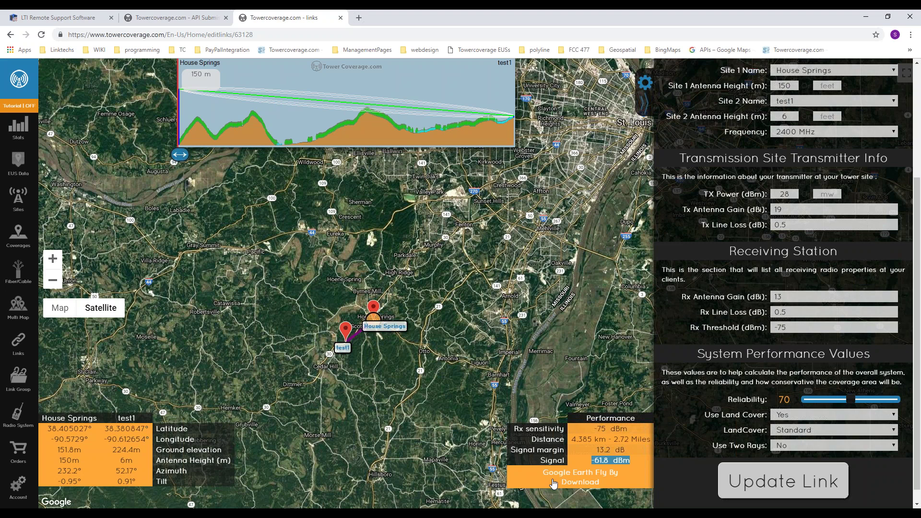
{"action": "left_click", "coordinate": [524, 479]}
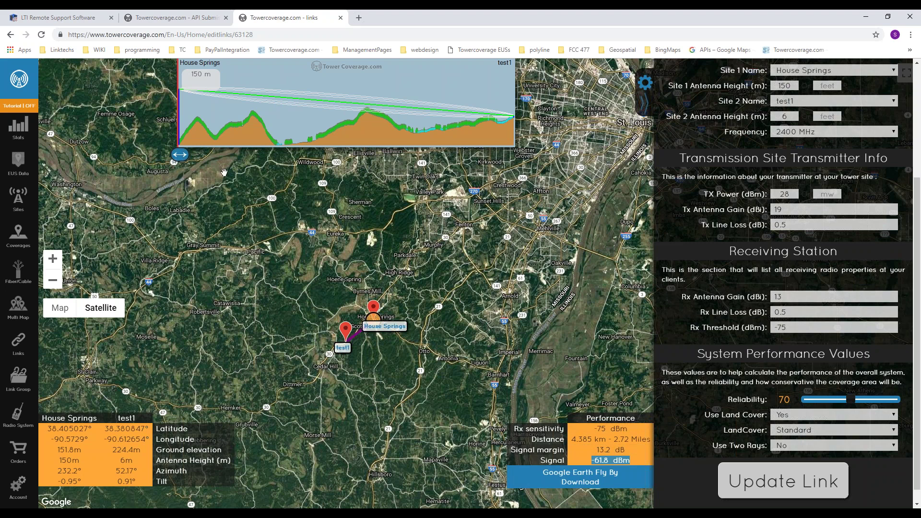
Move the path profile marker about three quarters of the way towards test1 and inspect that point on the satellite map.
{"action": "left_click_drag", "start_coordinate": [185, 157], "coordinate": [337, 158]}
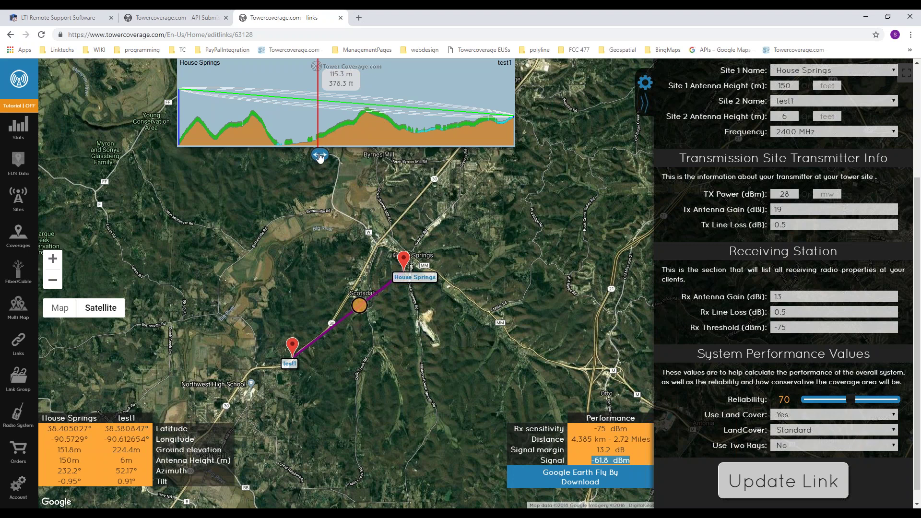
{"action": "left_click_drag", "start_coordinate": [368, 157], "coordinate": [431, 154]}
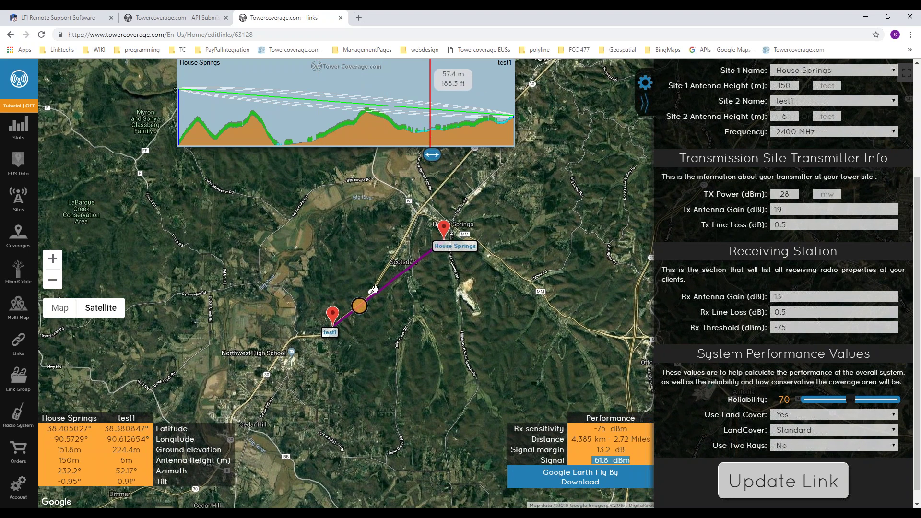
{"action": "scroll", "coordinate": [370, 307], "scroll_direction": "up", "scroll_amount": 3}
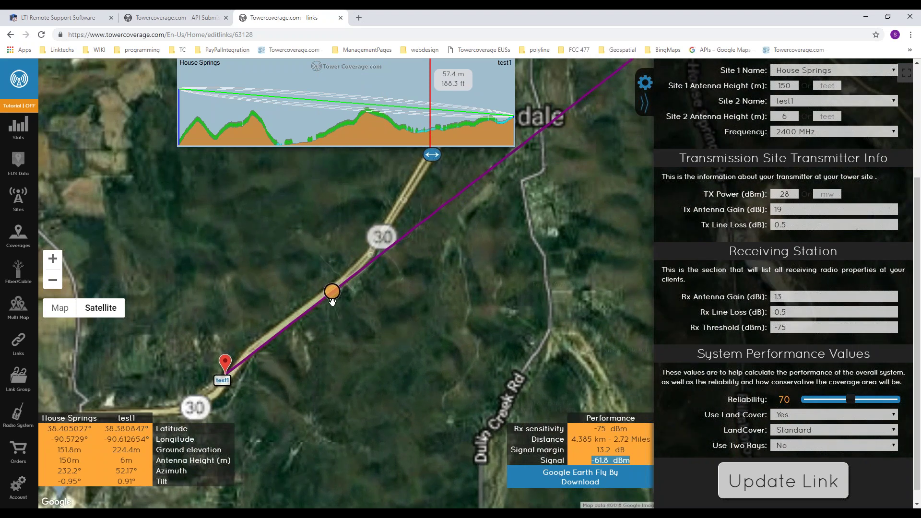
{"action": "scroll", "coordinate": [329, 301], "scroll_direction": "up", "scroll_amount": 2}
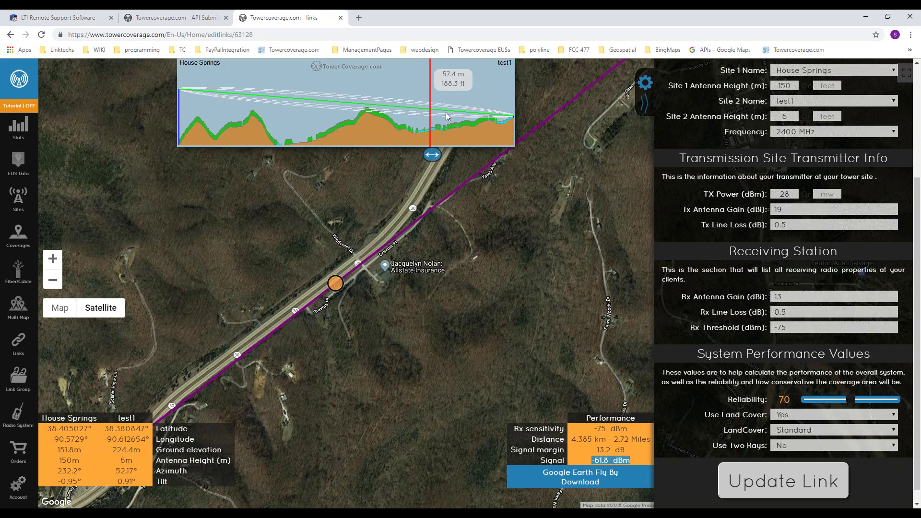
Start a new link group, add the Test iPad link to it and set its line color to Orange.
{"action": "left_click", "coordinate": [18, 378]}
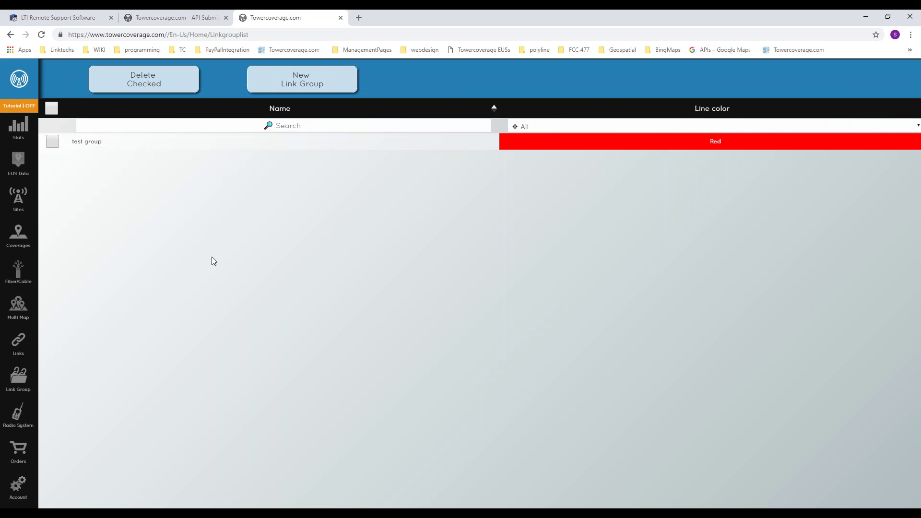
{"action": "left_click", "coordinate": [313, 90]}
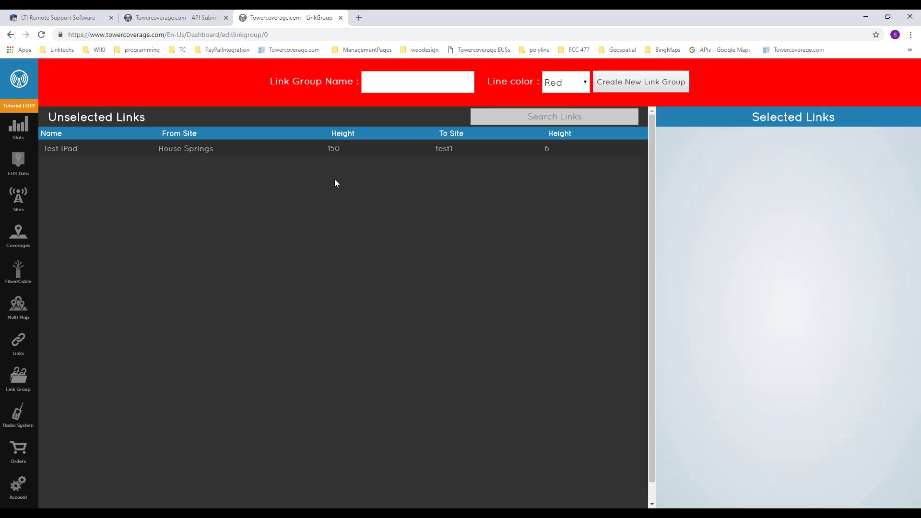
{"action": "left_click", "coordinate": [413, 80]}
{"action": "left_click", "coordinate": [565, 82]}
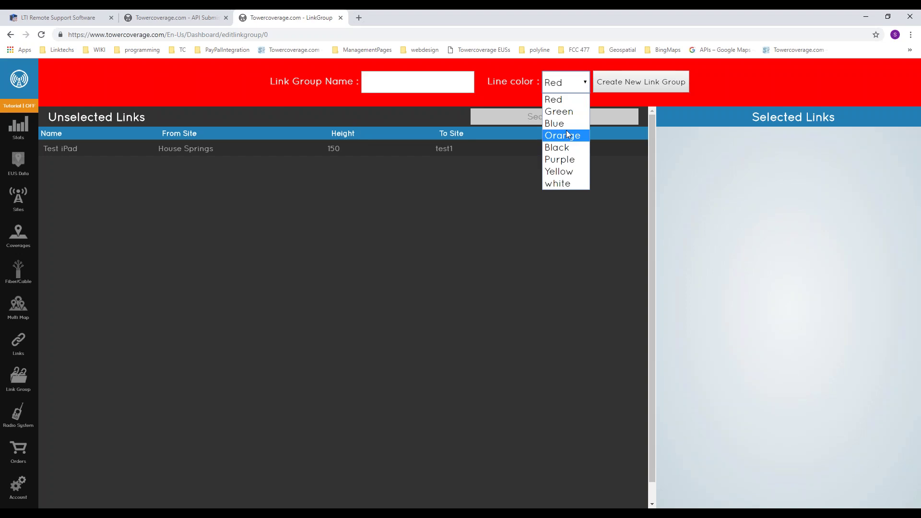
{"action": "left_click", "coordinate": [554, 201]}
{"action": "left_click", "coordinate": [443, 150]}
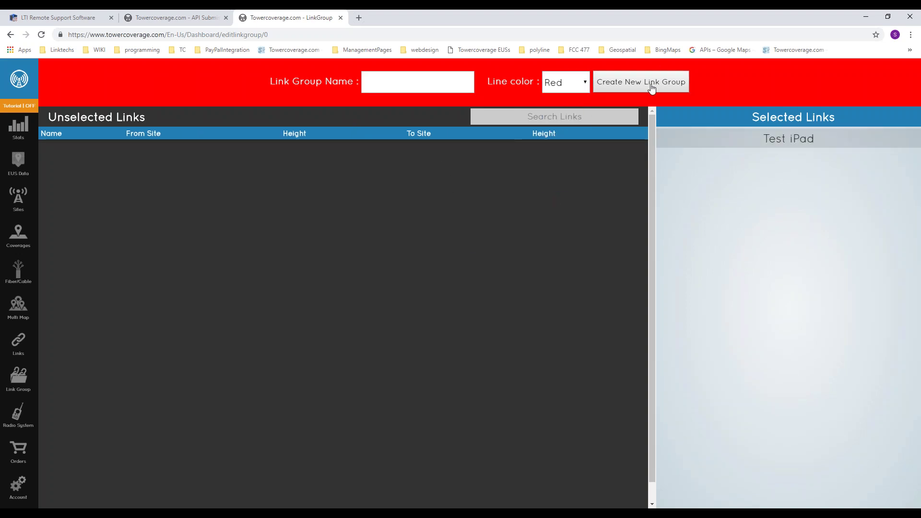
{"action": "left_click", "coordinate": [568, 83]}
{"action": "left_click", "coordinate": [556, 136]}
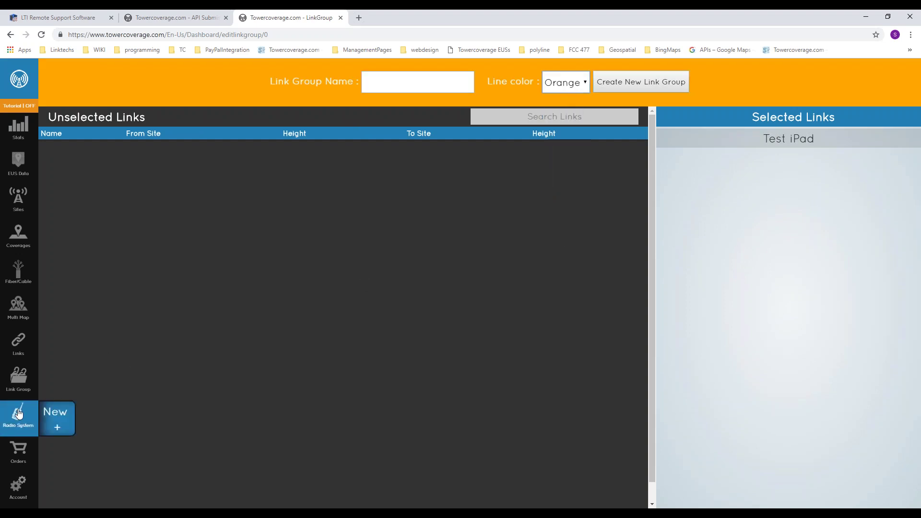
Start a new multi map and include testing fiber, hgkjjfgh 270Degree and Bulk Update test with MM Proc 0Degree.
{"action": "mouse_move", "coordinate": [18, 357]}
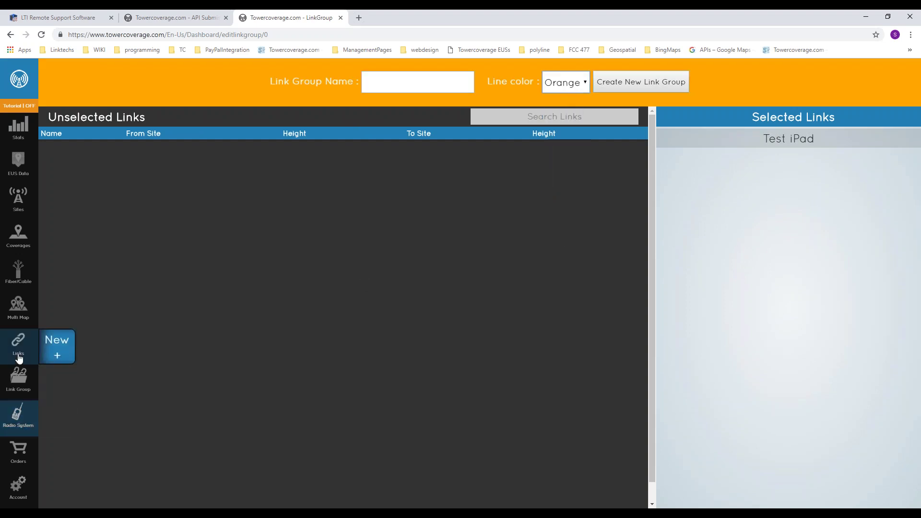
{"action": "left_click", "coordinate": [19, 307]}
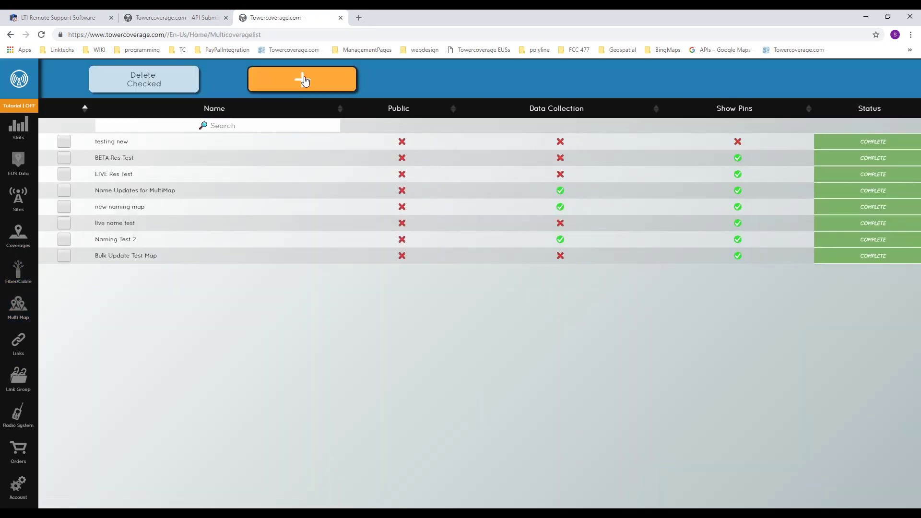
{"action": "mouse_move", "coordinate": [18, 307]}
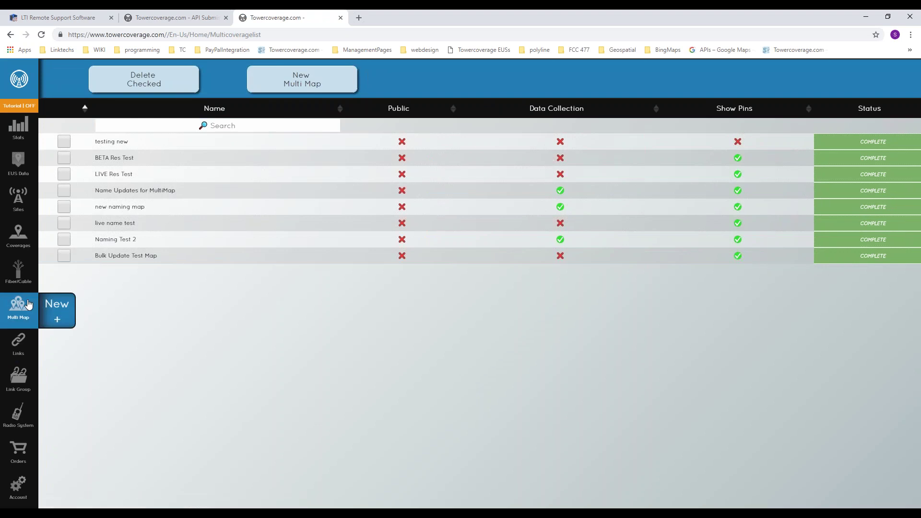
{"action": "left_click", "coordinate": [57, 309]}
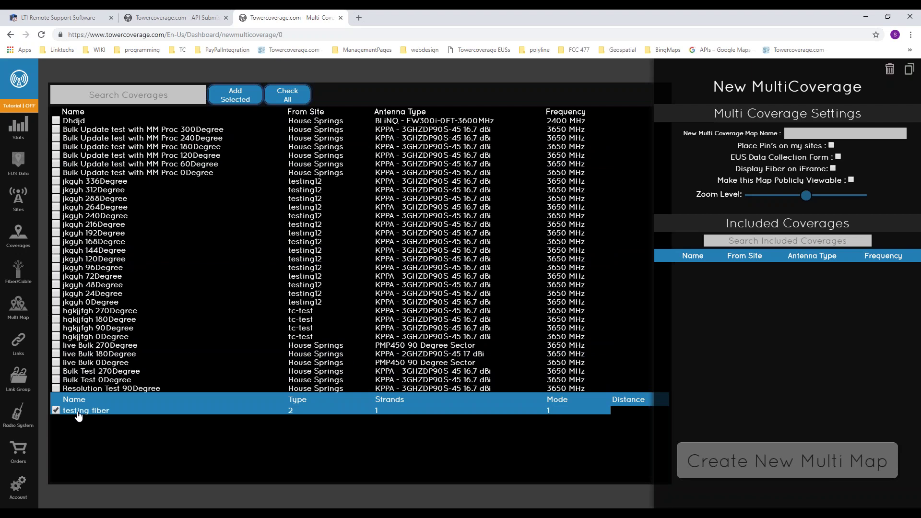
{"action": "left_click", "coordinate": [78, 311]}
{"action": "left_click", "coordinate": [86, 173]}
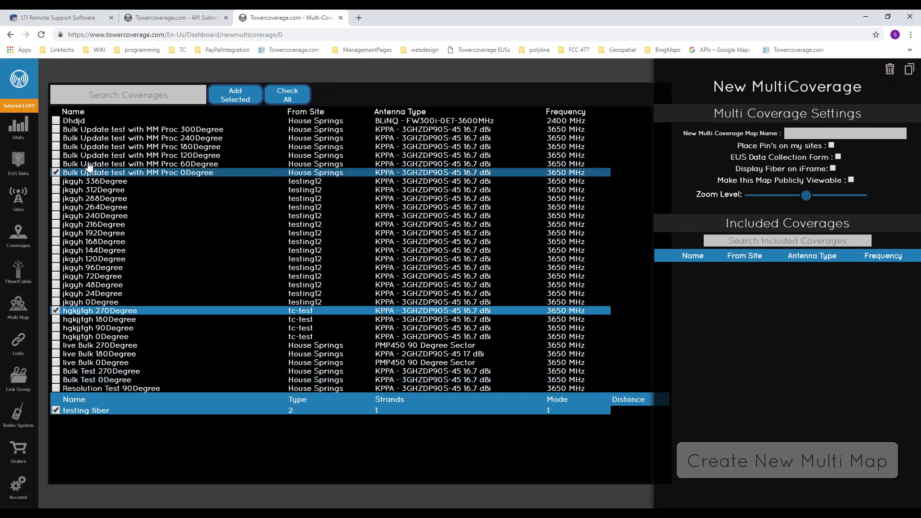
{"action": "left_click", "coordinate": [240, 98]}
Search the available coverages for "update" and add all the matching ones to the multi map.
{"action": "left_click", "coordinate": [138, 95]}
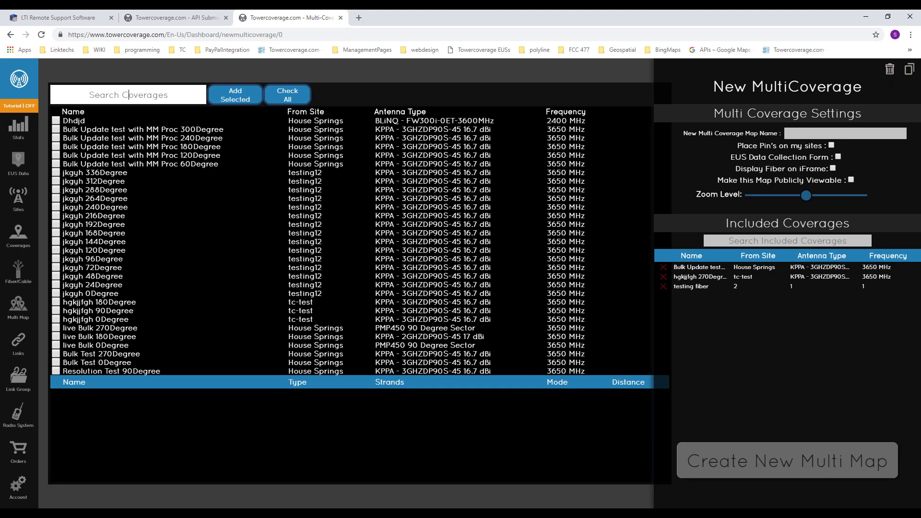
{"action": "type", "text": "update"}
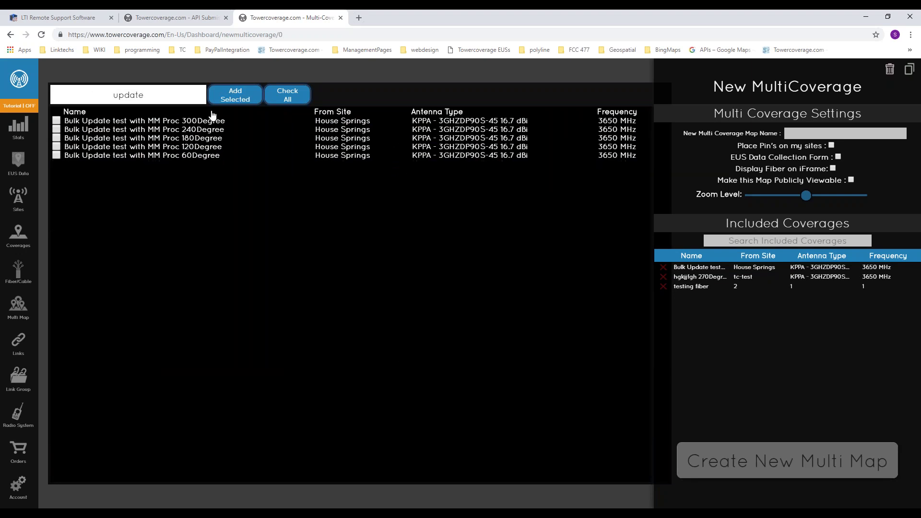
{"action": "left_click", "coordinate": [293, 96]}
{"action": "left_click", "coordinate": [236, 95]}
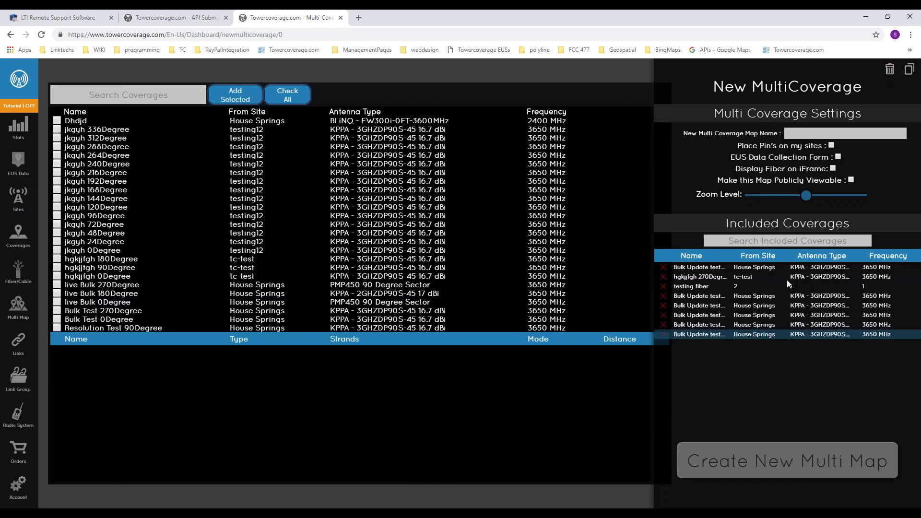
Name the new multi map test and enable displaying fiber on its iframe, leaving the EUS data collection form off.
{"action": "left_click", "coordinate": [840, 134]}
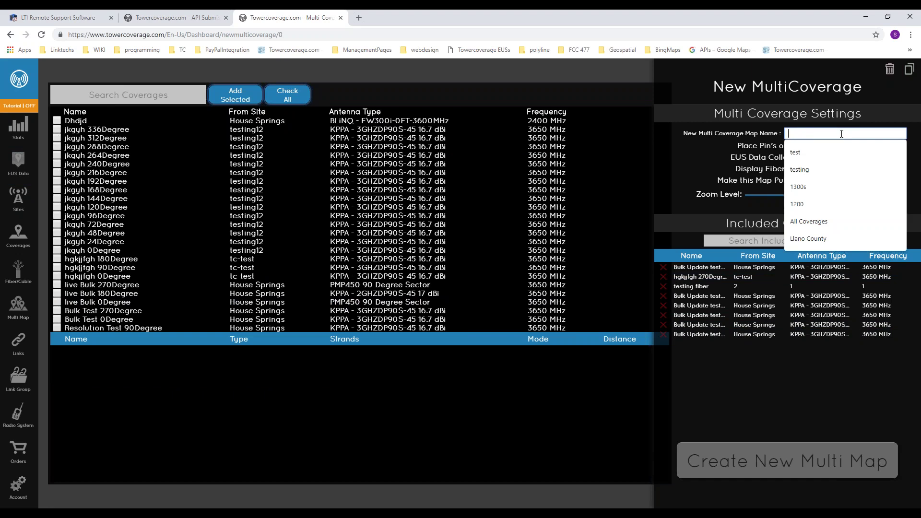
{"action": "type", "text": "test"}
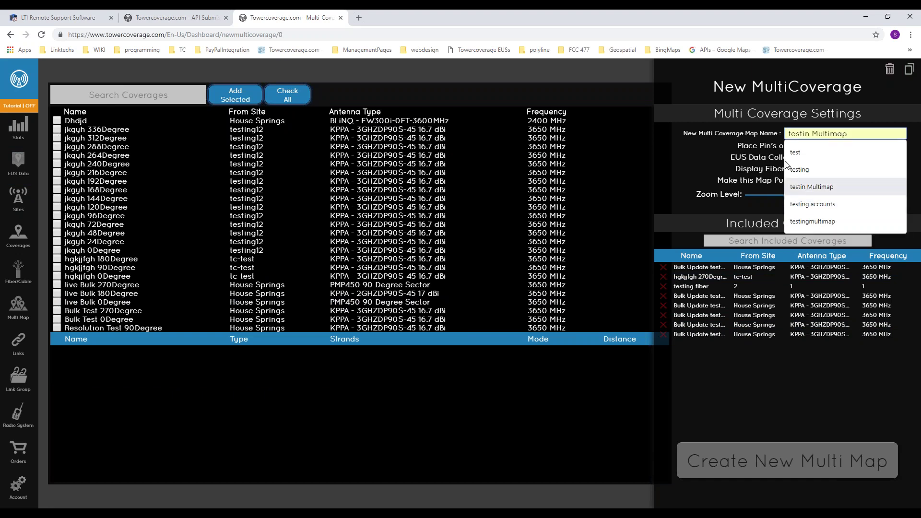
{"action": "key", "text": "Escape"}
{"action": "left_click", "coordinate": [819, 146]}
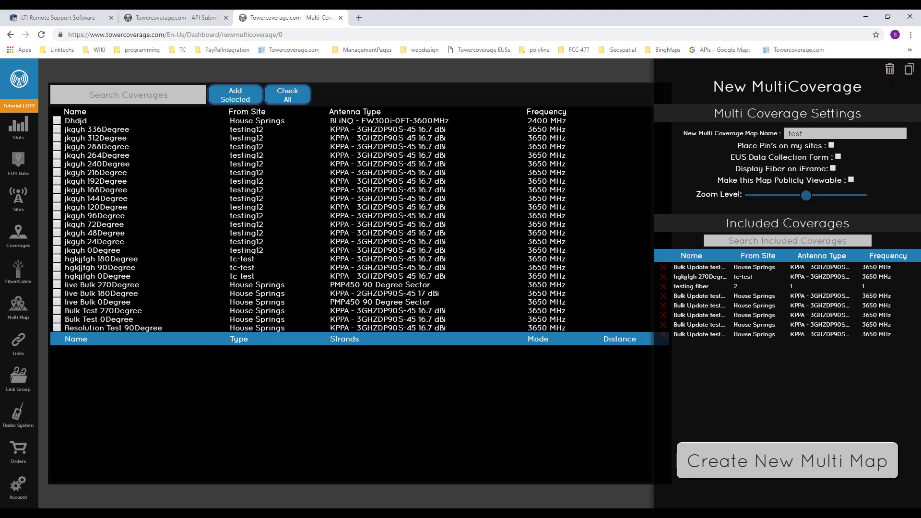
{"action": "left_click", "coordinate": [839, 157]}
{"action": "left_click", "coordinate": [835, 170]}
{"action": "left_click", "coordinate": [839, 157]}
{"action": "left_click_drag", "start_coordinate": [717, 182], "coordinate": [854, 185]}
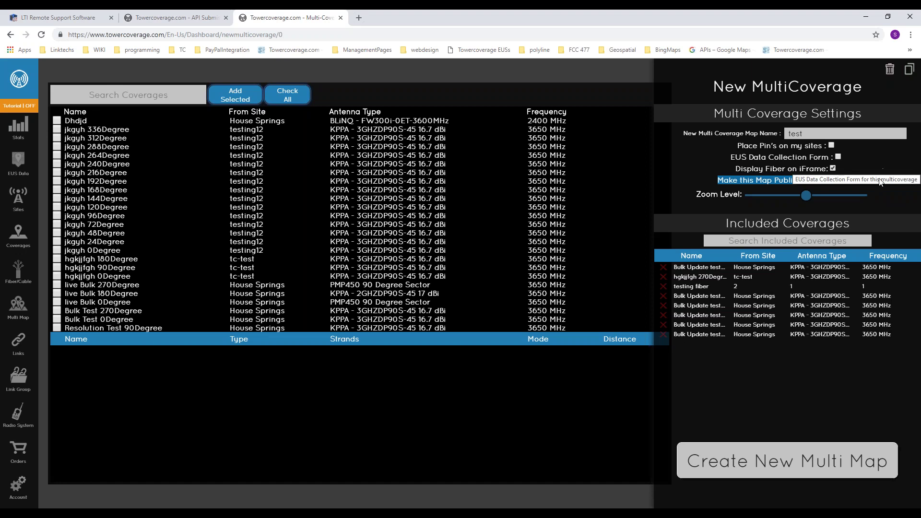
Try the new multi map's zoom level at both extremes and set it slightly above the middle.
{"action": "left_click_drag", "start_coordinate": [818, 196], "coordinate": [862, 197]}
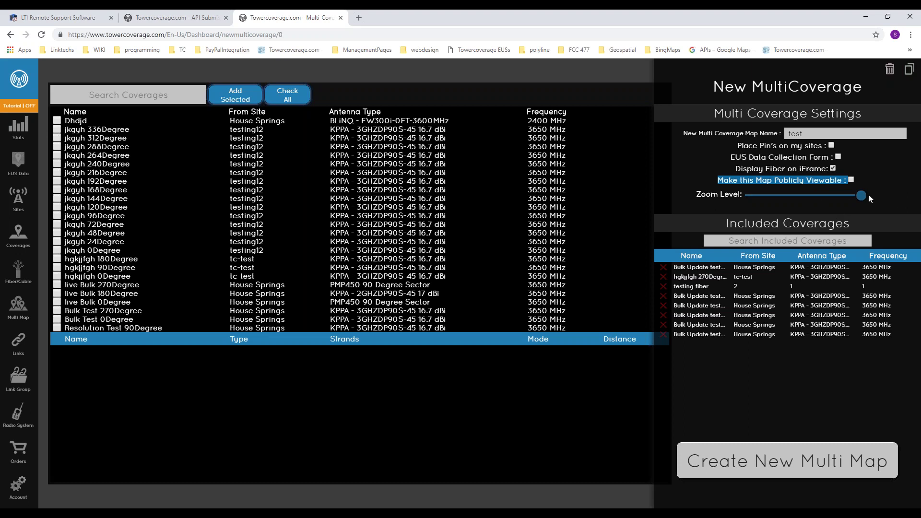
{"action": "left_click_drag", "start_coordinate": [863, 197], "coordinate": [628, 232]}
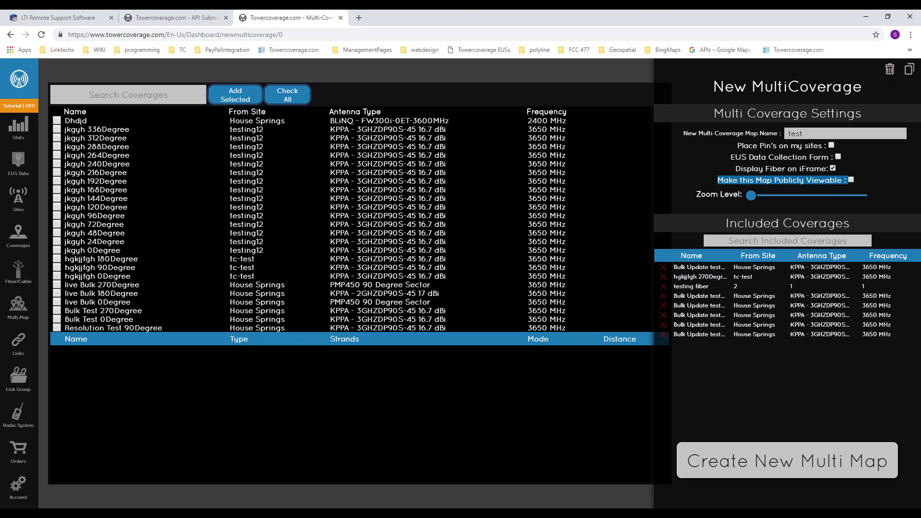
{"action": "left_click_drag", "start_coordinate": [751, 195], "coordinate": [823, 197]}
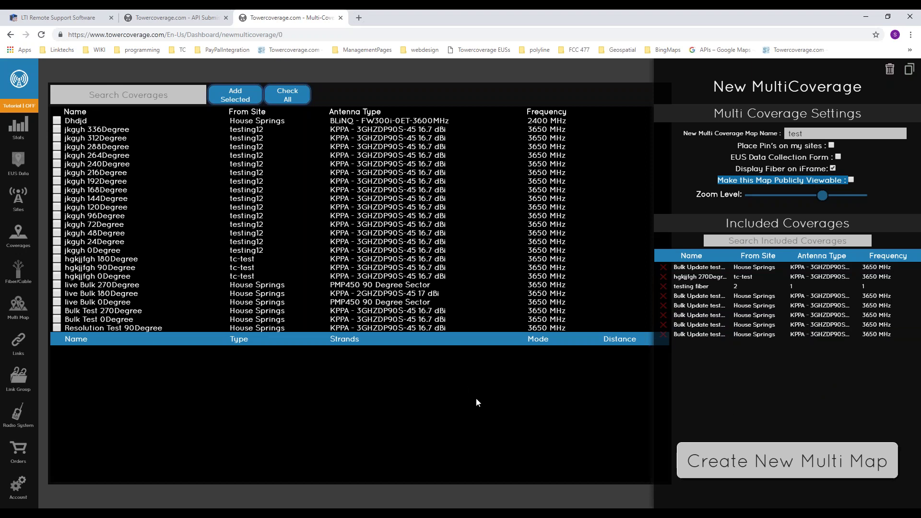
Open the existing multi map Name Updates for MultiMap and raise its zoom level slightly.
{"action": "left_click", "coordinate": [19, 309]}
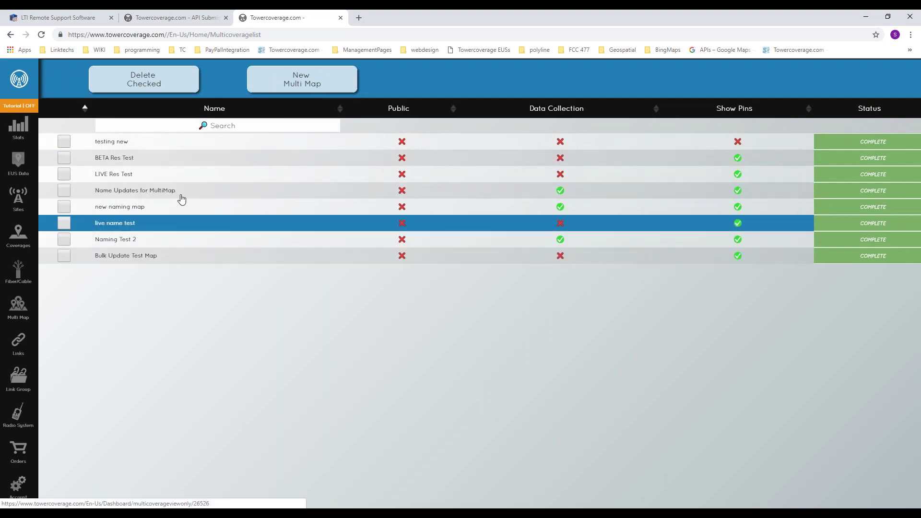
{"action": "left_click", "coordinate": [132, 192]}
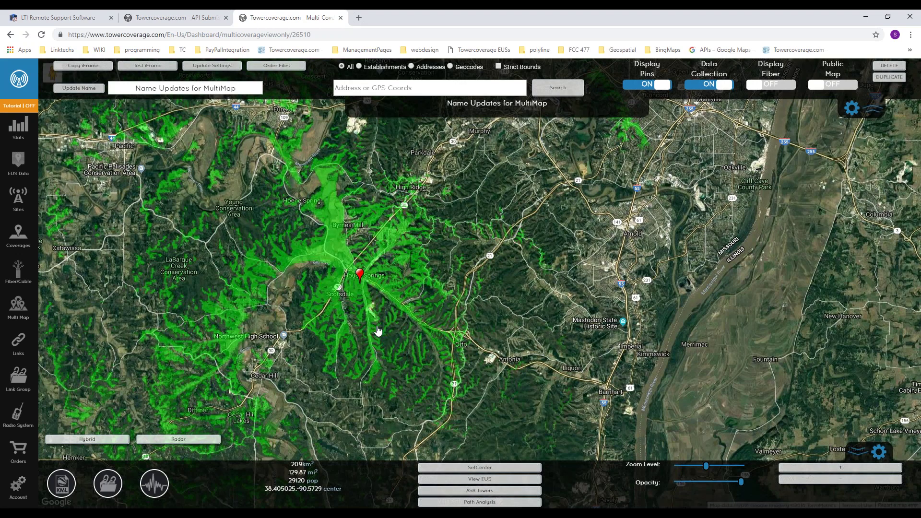
{"action": "left_click_drag", "start_coordinate": [380, 332], "coordinate": [616, 328]}
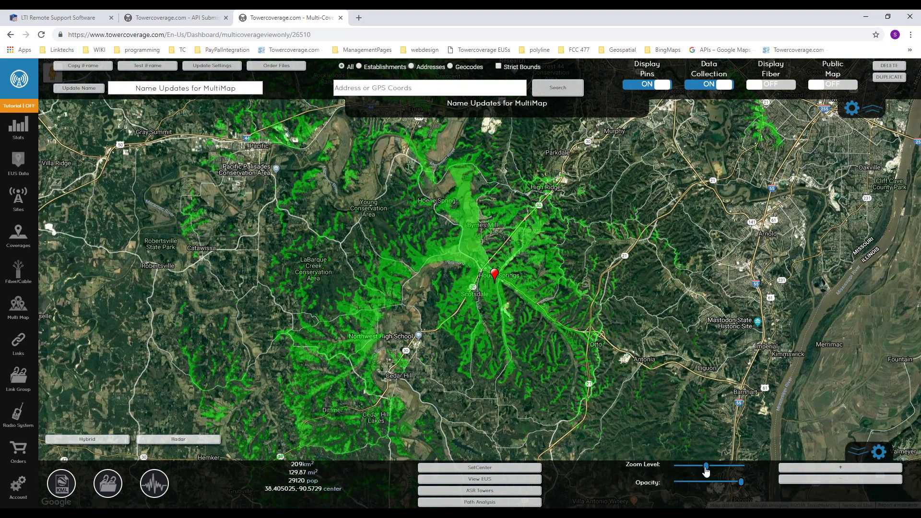
{"action": "left_click_drag", "start_coordinate": [709, 472], "coordinate": [718, 472]}
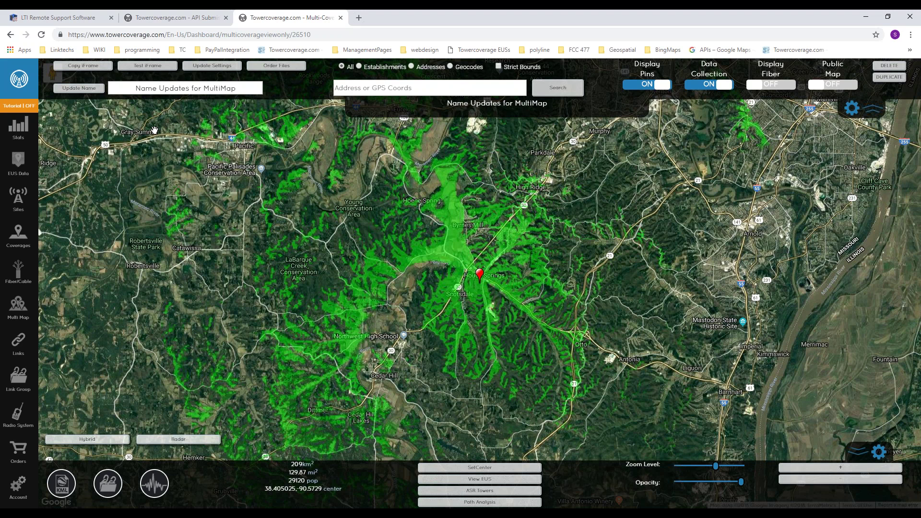
Copy the multi map's iframe code and open a brief preview of its test iframe.
{"action": "left_click", "coordinate": [94, 70]}
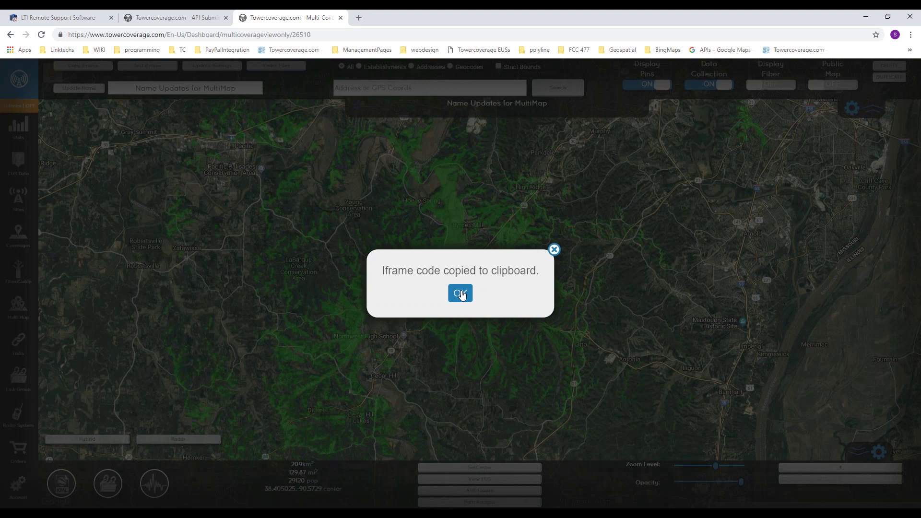
{"action": "left_click", "coordinate": [460, 293]}
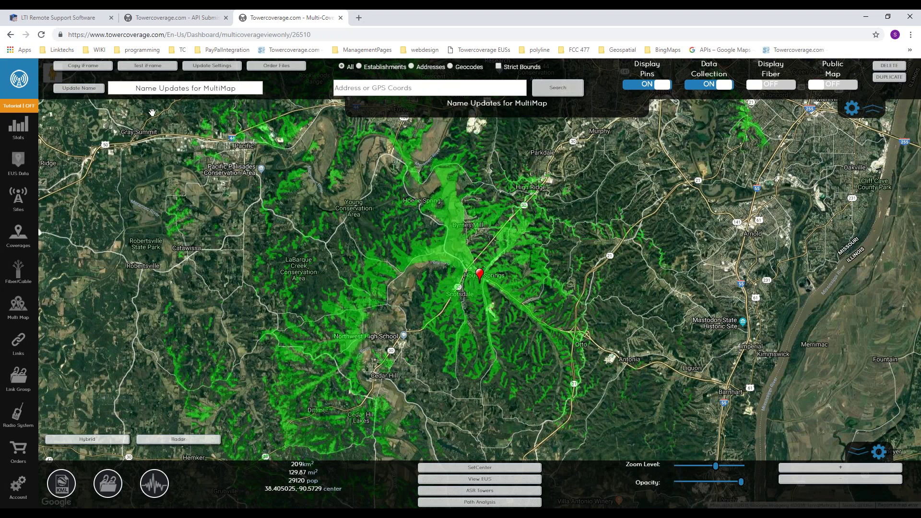
{"action": "left_click", "coordinate": [155, 71]}
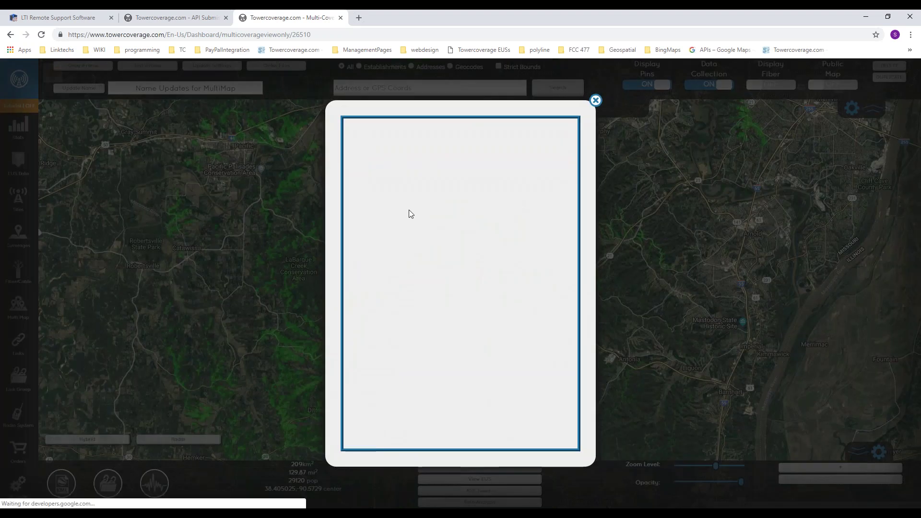
{"action": "left_click", "coordinate": [596, 100]}
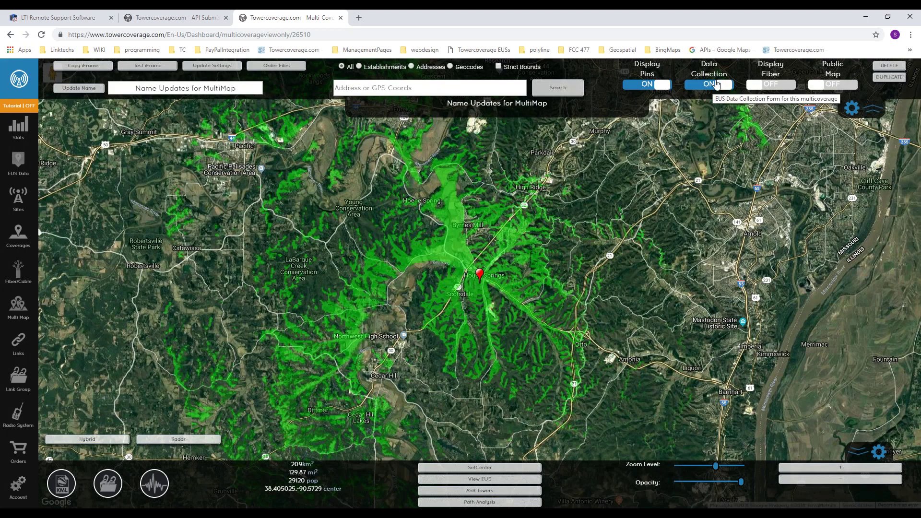
Fill in the test iframe's service form with saved contact details, Billboard as referral source and the reCAPTCHA check, and submit it.
{"action": "left_click", "coordinate": [148, 66]}
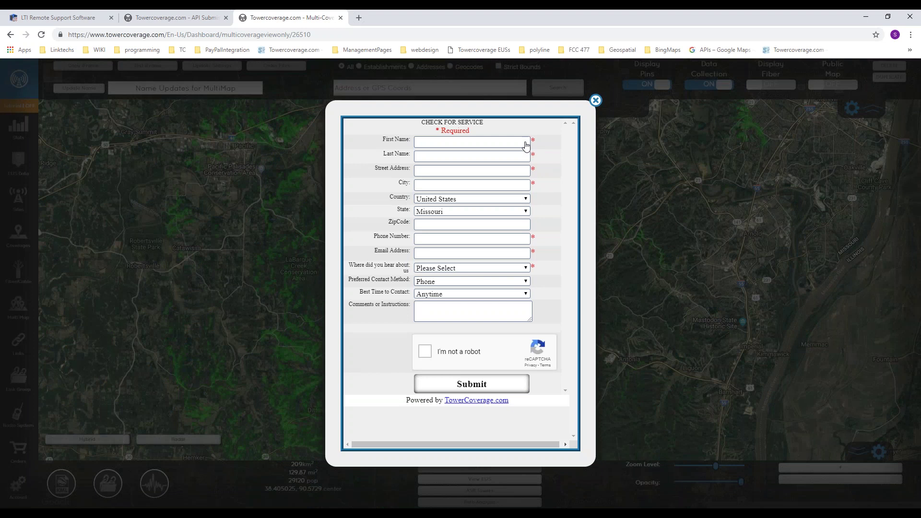
{"action": "left_click", "coordinate": [467, 143]}
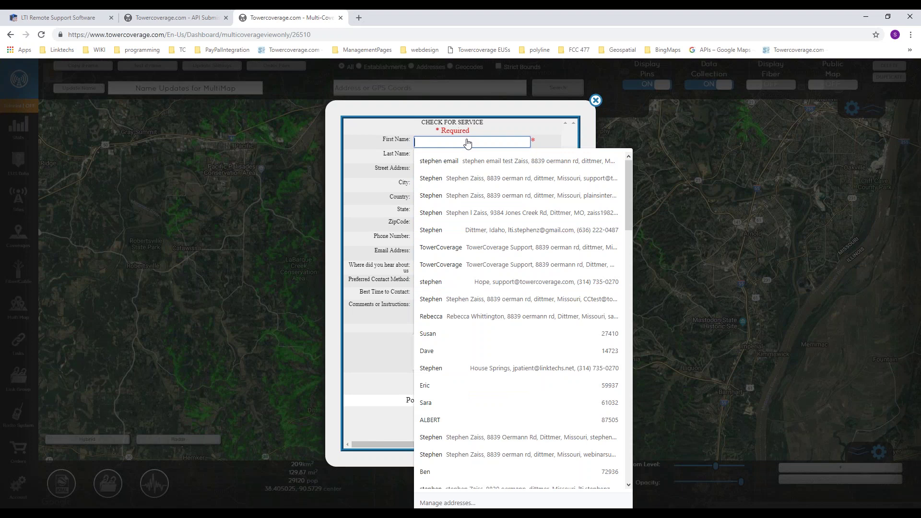
{"action": "left_click", "coordinate": [387, 183]}
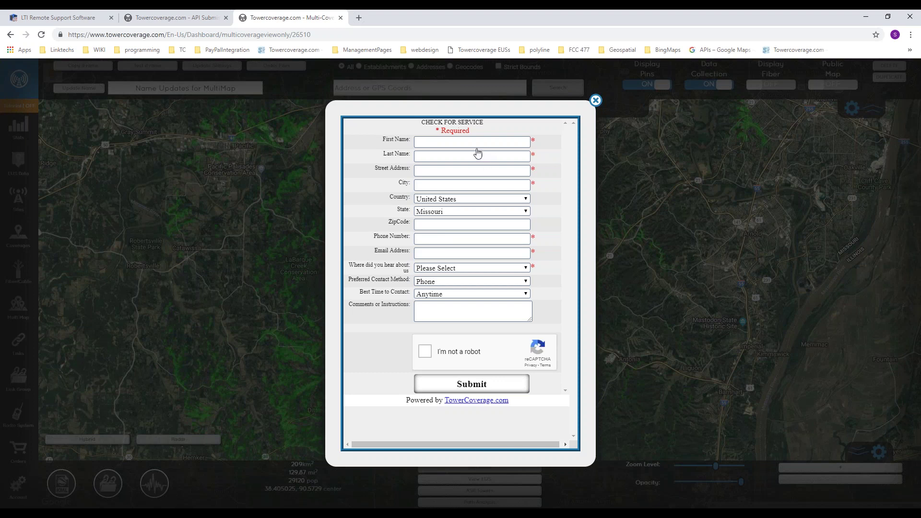
{"action": "left_click", "coordinate": [459, 142]}
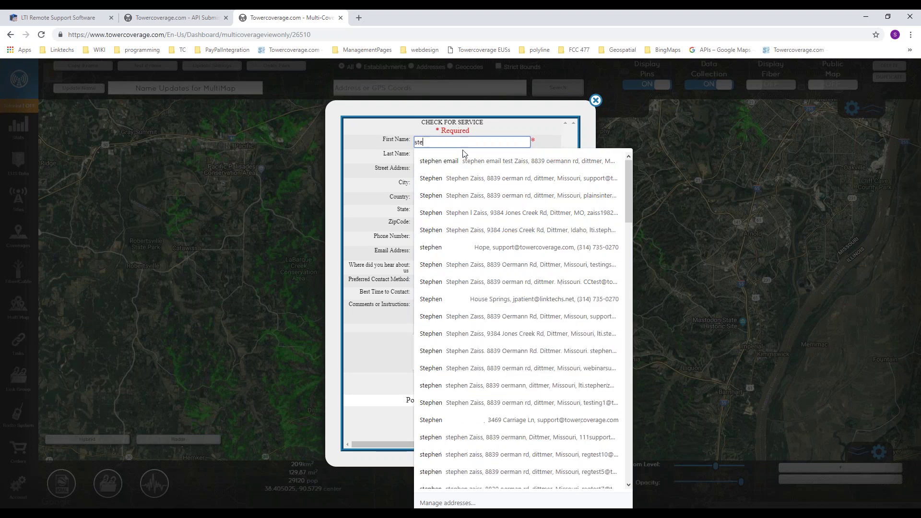
{"action": "left_click", "coordinate": [486, 162]}
{"action": "left_click", "coordinate": [427, 352]}
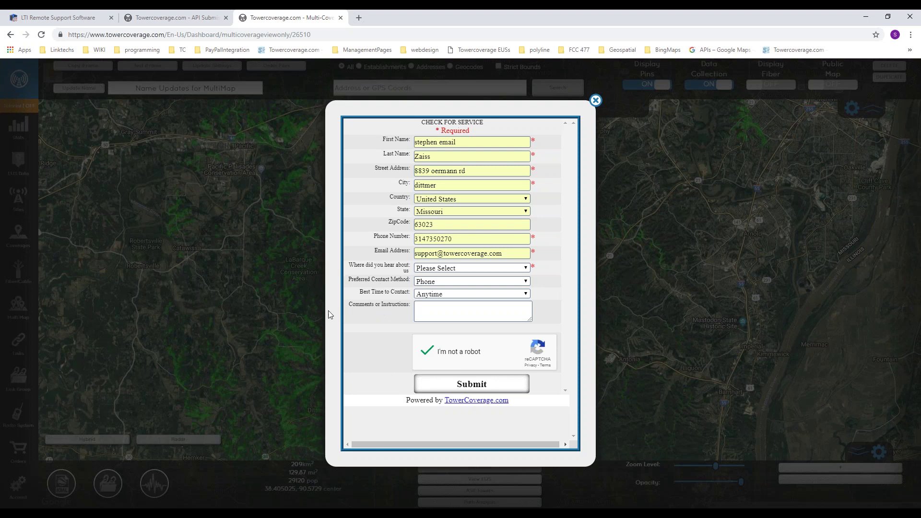
{"action": "left_click", "coordinate": [436, 269]}
{"action": "left_click", "coordinate": [439, 297]}
{"action": "left_click", "coordinate": [453, 387]}
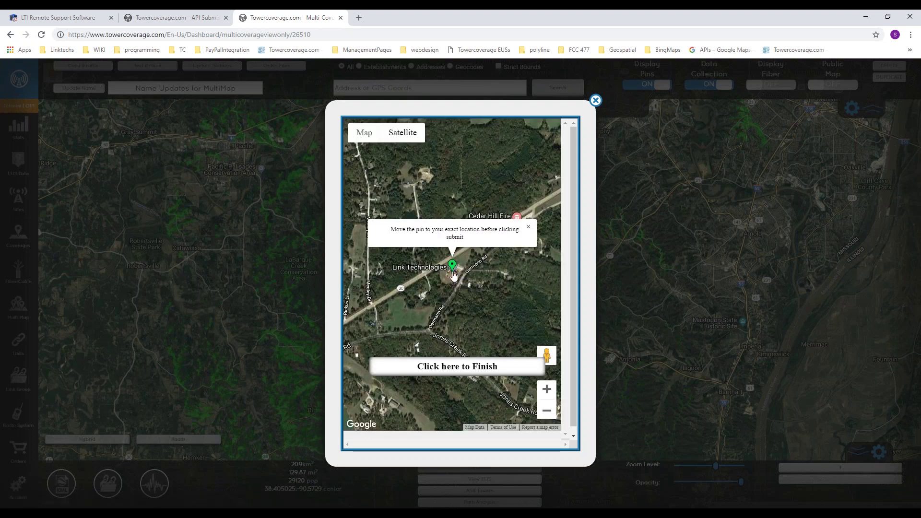
Place the location pin in the woods north of Link Technologies and finish the service submission.
{"action": "scroll", "coordinate": [454, 279], "scroll_direction": "up", "scroll_amount": 2}
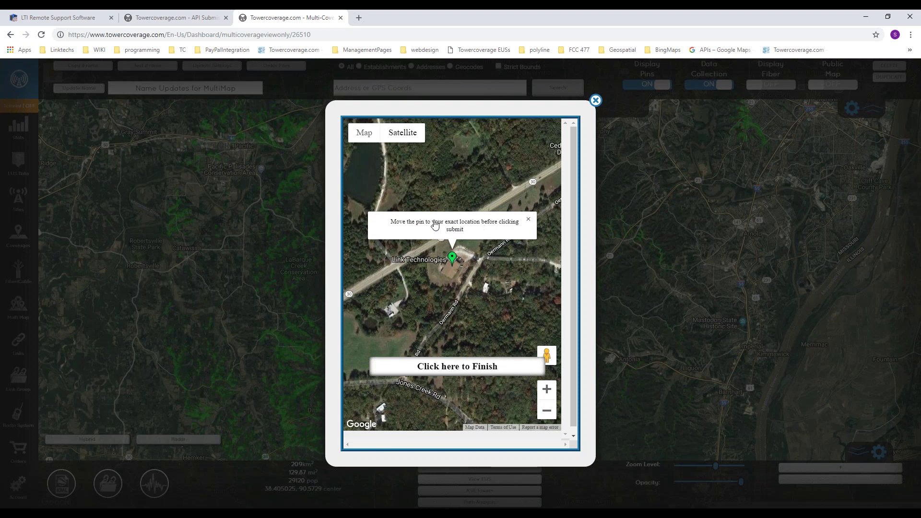
{"action": "left_click", "coordinate": [440, 290]}
{"action": "left_click_drag", "start_coordinate": [442, 294], "coordinate": [415, 326]}
{"action": "left_click", "coordinate": [452, 198]}
{"action": "left_click", "coordinate": [379, 202]}
{"action": "left_click", "coordinate": [498, 247]}
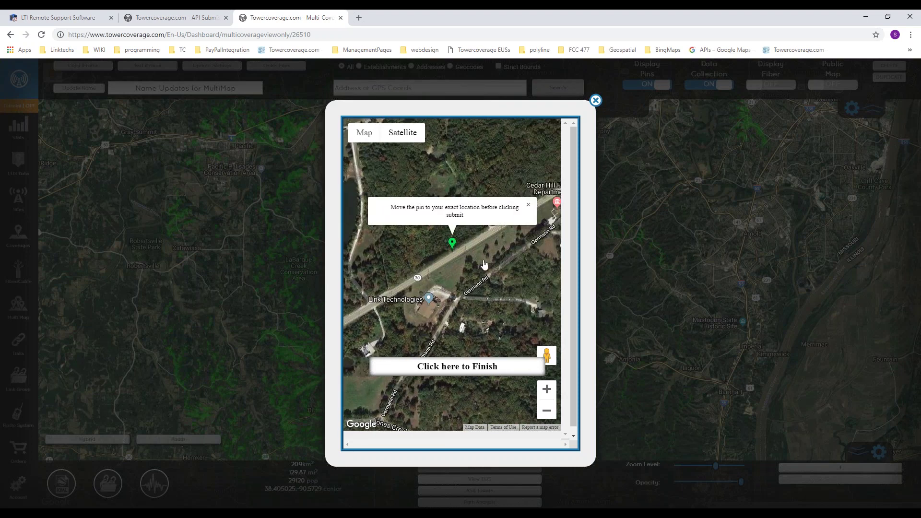
{"action": "left_click", "coordinate": [453, 144]}
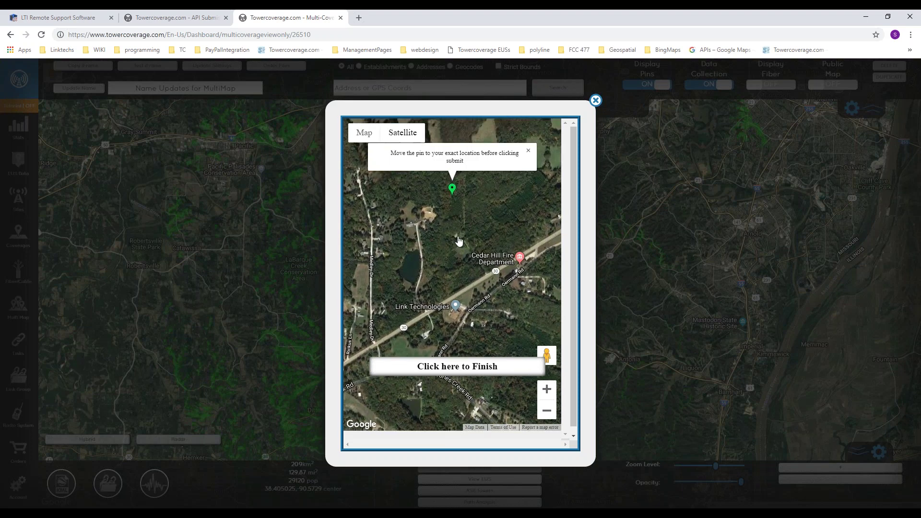
{"action": "left_click", "coordinate": [473, 373]}
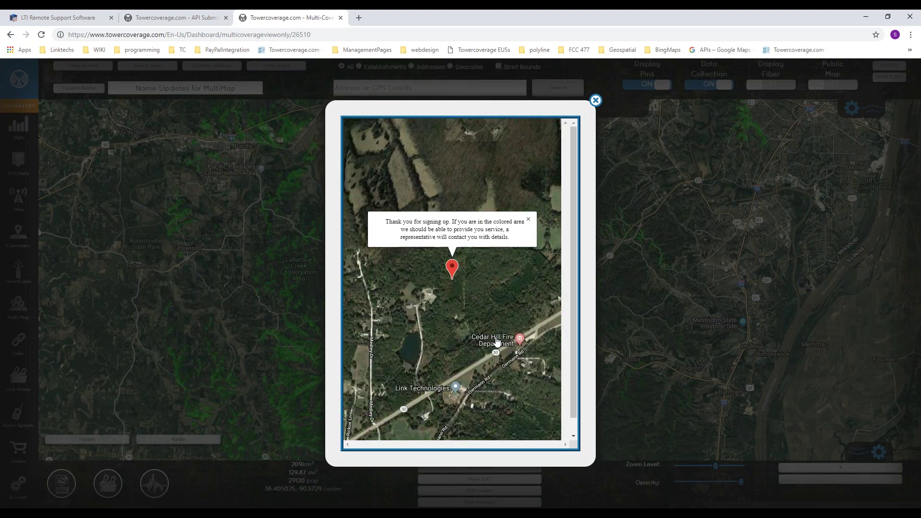
{"action": "scroll", "coordinate": [450, 312], "scroll_direction": "down", "scroll_amount": 3}
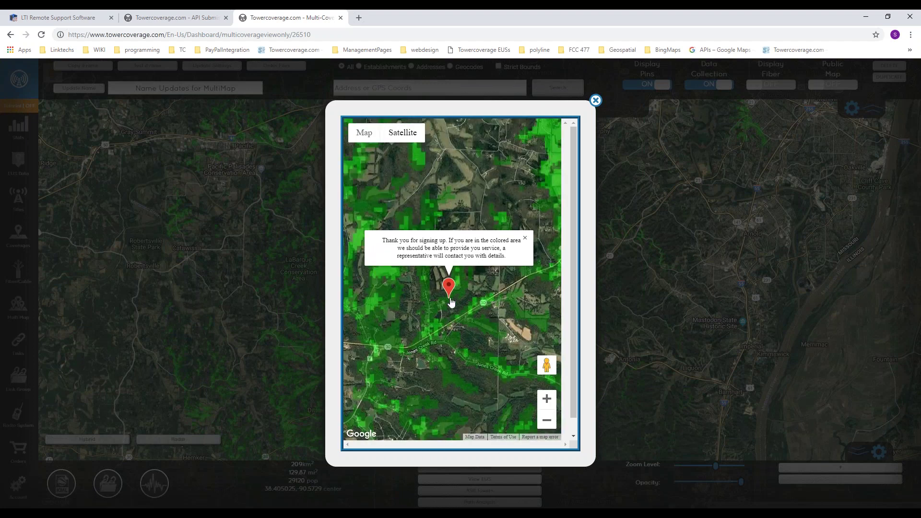
{"action": "scroll", "coordinate": [450, 302], "scroll_direction": "up", "scroll_amount": 1}
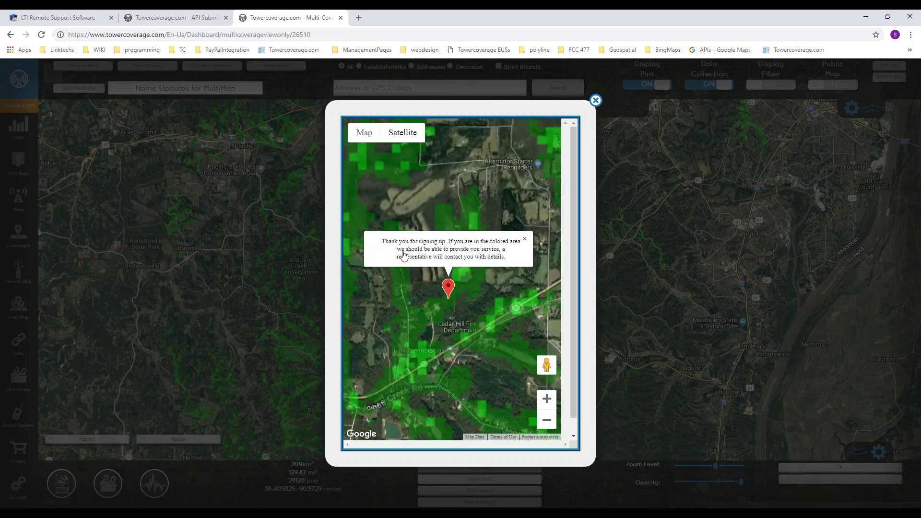
{"action": "left_click", "coordinate": [596, 101]}
Review the newest submission from the EUS Data list in a new tab, and view the Stats dashboard.
{"action": "right_click", "coordinate": [17, 166]}
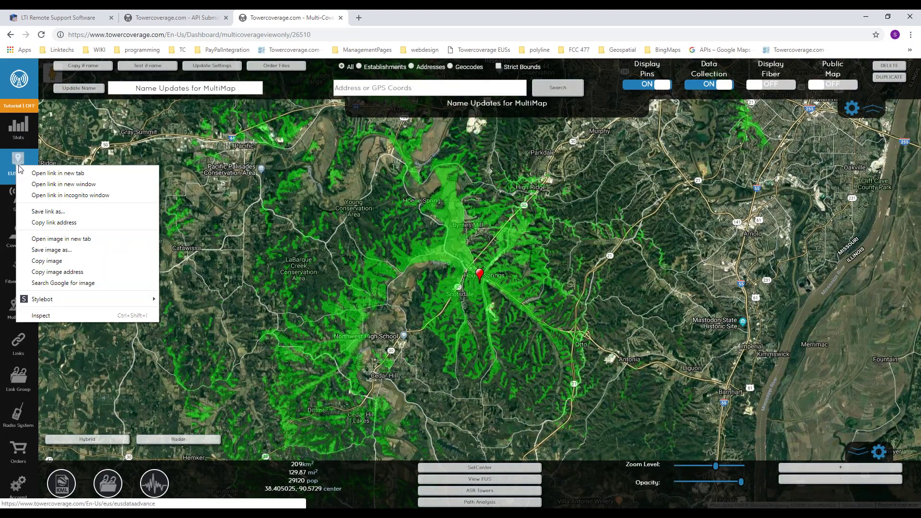
{"action": "left_click", "coordinate": [53, 173]}
{"action": "left_click", "coordinate": [404, 15]}
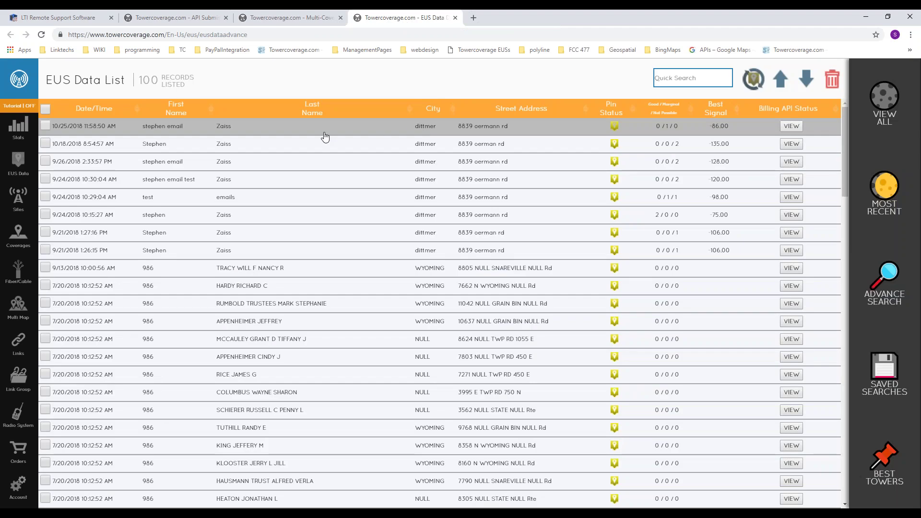
{"action": "left_click", "coordinate": [283, 130]}
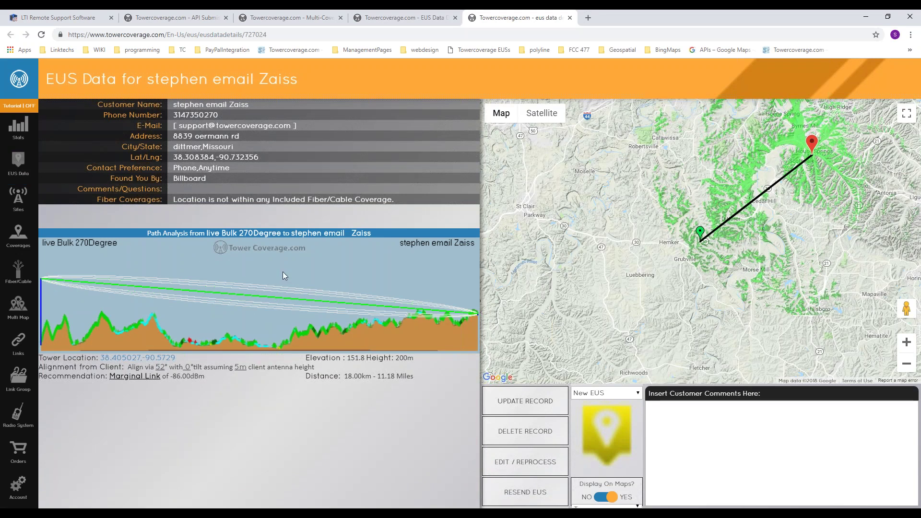
{"action": "left_click_drag", "start_coordinate": [796, 248], "coordinate": [659, 303]}
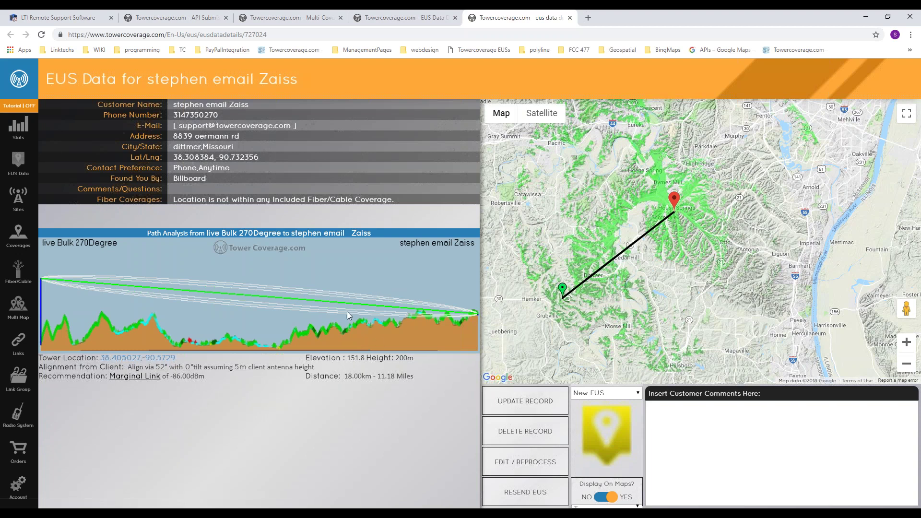
{"action": "left_click", "coordinate": [14, 129]}
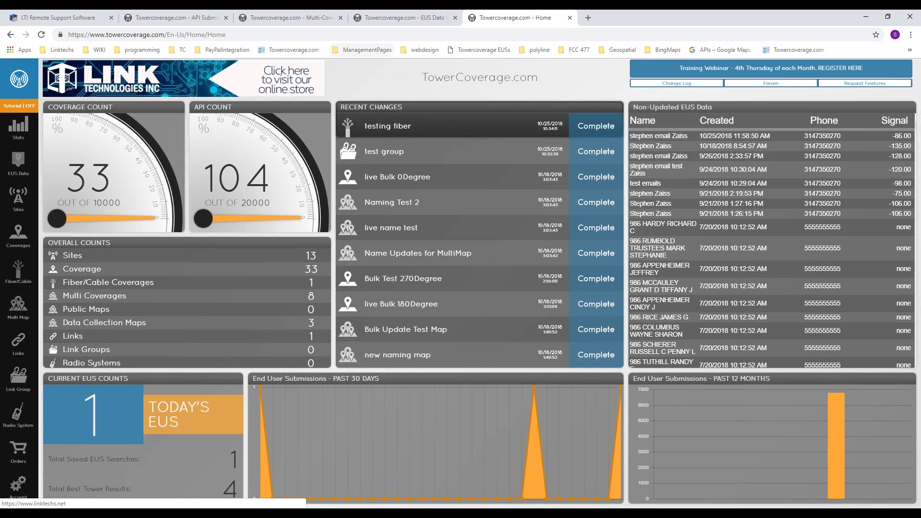
Return to the Name Updates for MultiMap tab and search for the fifth suggested address matching 88.
{"action": "left_click", "coordinate": [316, 18]}
{"action": "left_click_drag", "start_coordinate": [293, 301], "coordinate": [345, 271]}
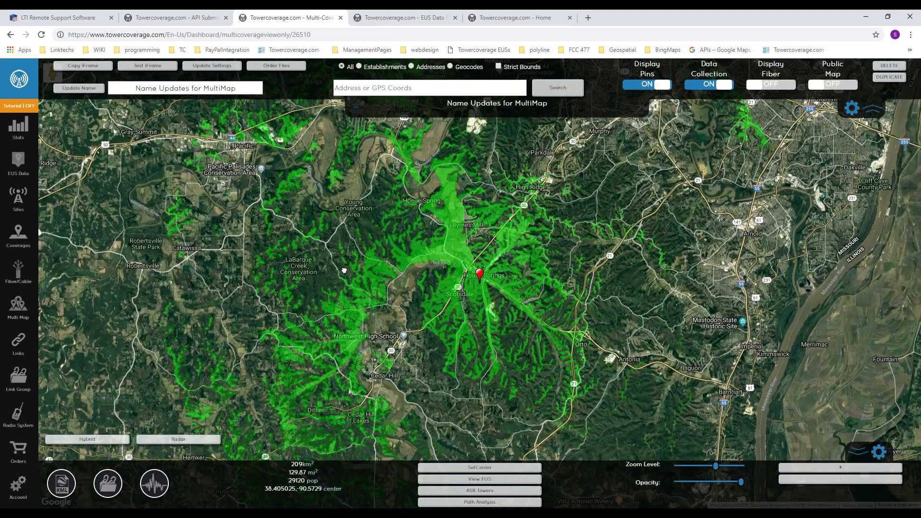
{"action": "left_click", "coordinate": [448, 94]}
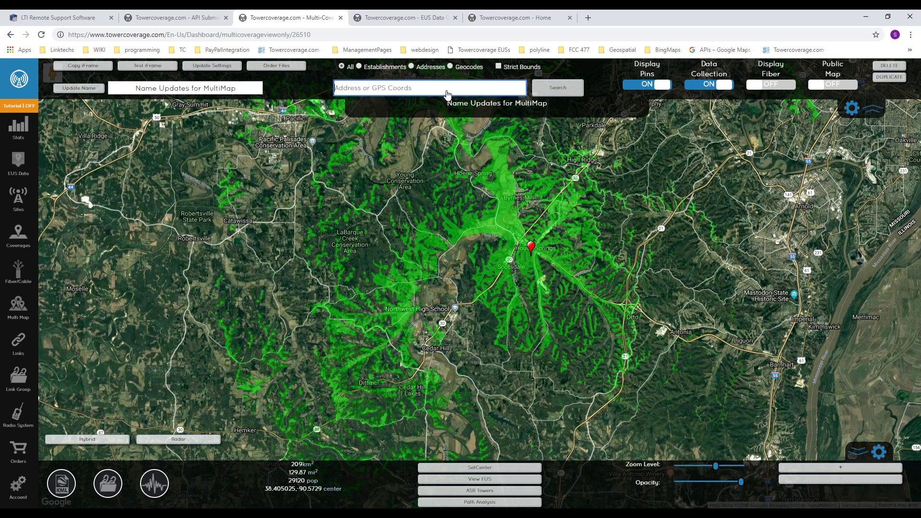
{"action": "type", "text": "88"}
{"action": "key", "text": "Down"}
{"action": "key", "text": "Down"}
{"action": "key", "text": "Down"}
{"action": "key", "text": "Down"}
{"action": "key", "text": "Down"}
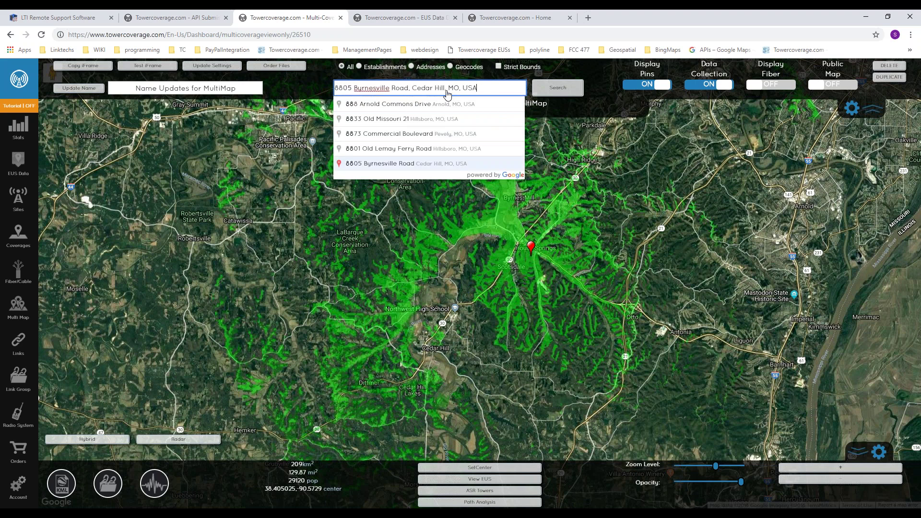
{"action": "key", "text": "Return"}
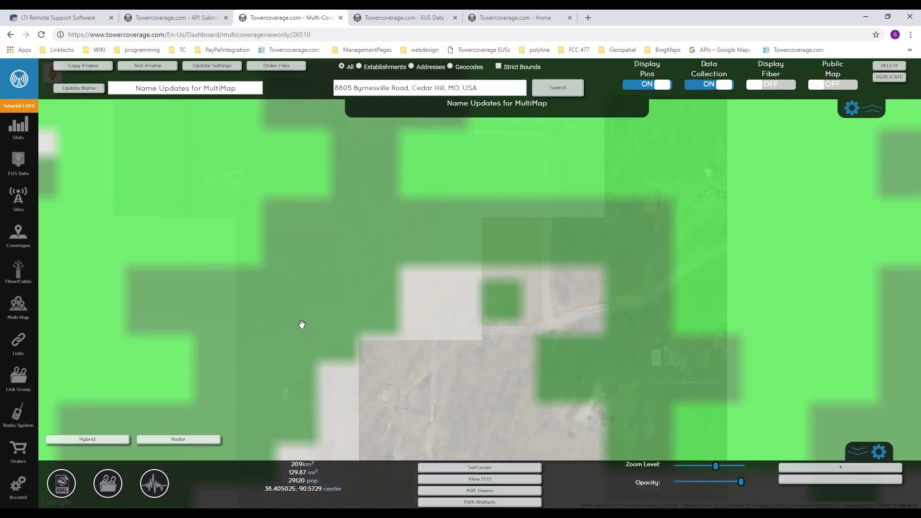
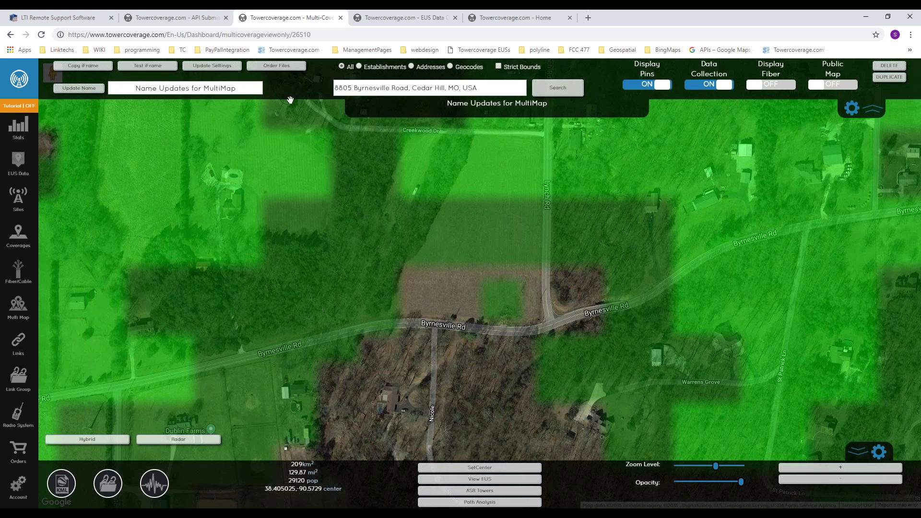
In the multi map's coverage settings, add Bulk Update test with MM Proc 180Degree, remove live Bulk 0Degree, and close without updating the map.
{"action": "left_click", "coordinate": [224, 71]}
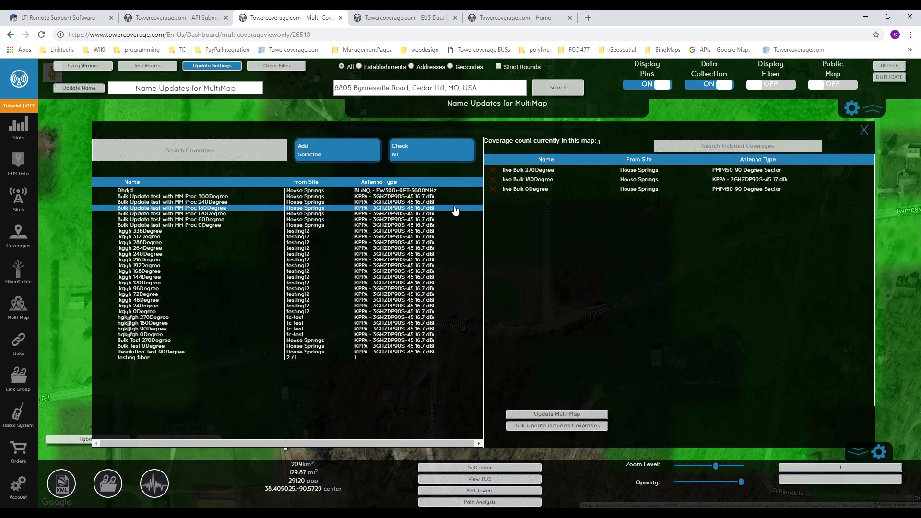
{"action": "double_click", "coordinate": [175, 211]}
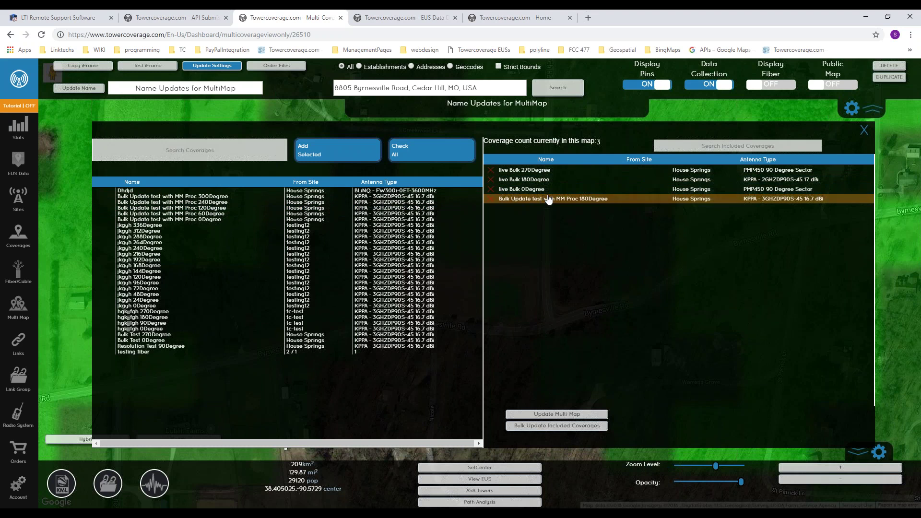
{"action": "left_click", "coordinate": [491, 189]}
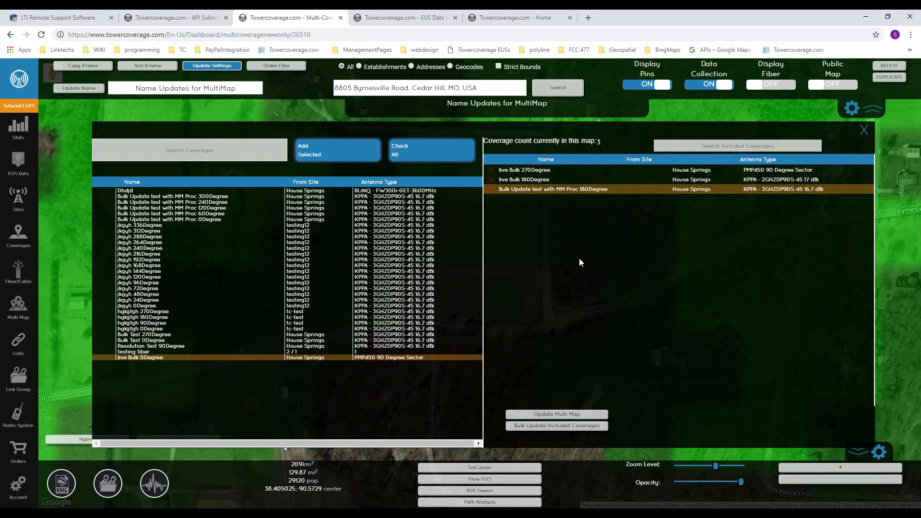
{"action": "mouse_move", "coordinate": [27, 248]}
{"action": "left_click", "coordinate": [867, 135]}
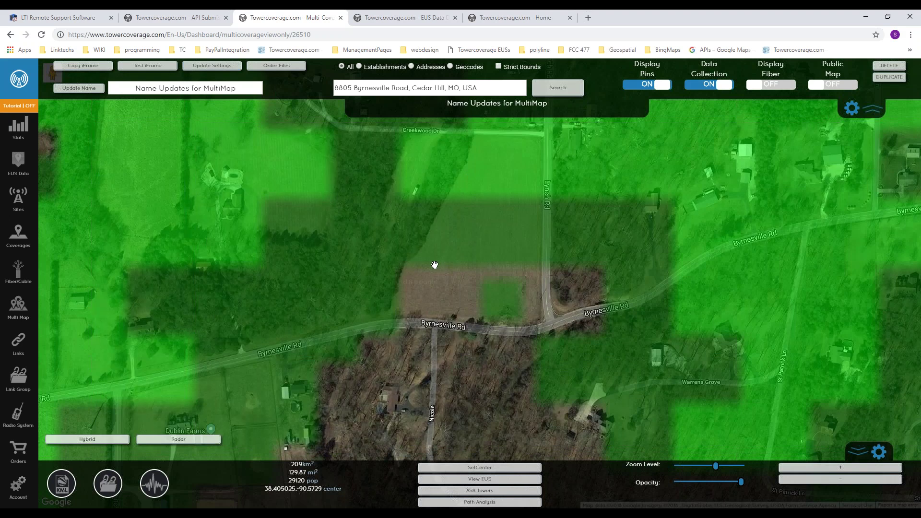
Preview the dark base map, and switch the multi map to satellite imagery without labels.
{"action": "left_click", "coordinate": [92, 441]}
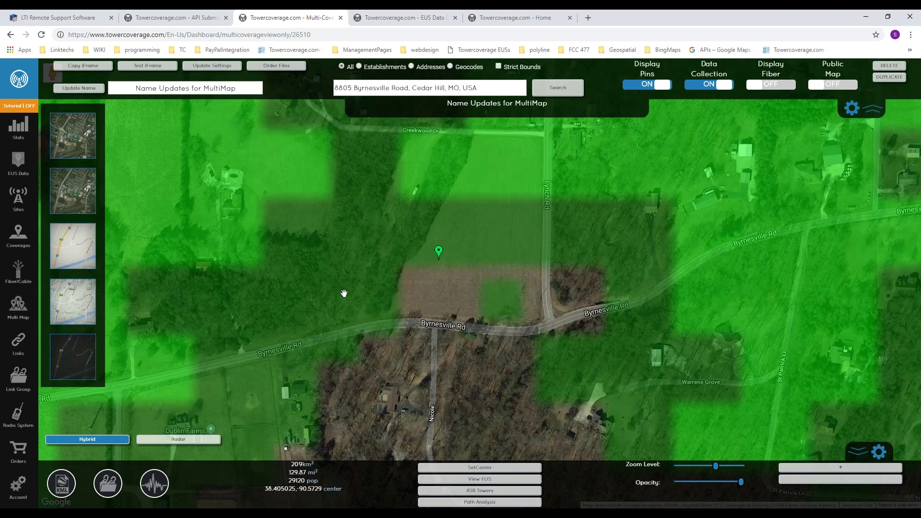
{"action": "scroll", "coordinate": [344, 292], "scroll_direction": "down", "scroll_amount": 2}
{"action": "left_click", "coordinate": [65, 363]}
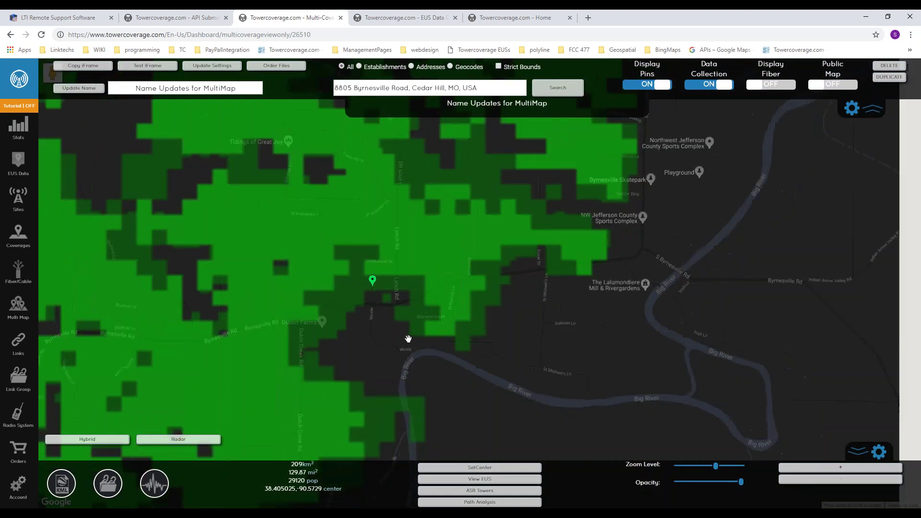
{"action": "scroll", "coordinate": [408, 339], "scroll_direction": "down", "scroll_amount": 1}
{"action": "left_click", "coordinate": [87, 439]}
{"action": "left_click", "coordinate": [75, 192]}
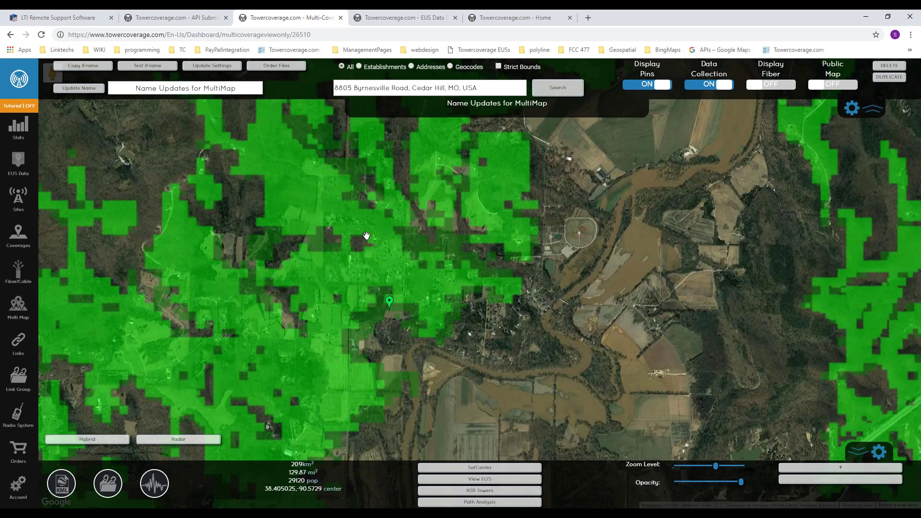
View the radar overlay across the wider multi map area and turn it off again.
{"action": "scroll", "coordinate": [387, 307], "scroll_direction": "up", "scroll_amount": 1}
{"action": "scroll", "coordinate": [388, 319], "scroll_direction": "down", "scroll_amount": 1}
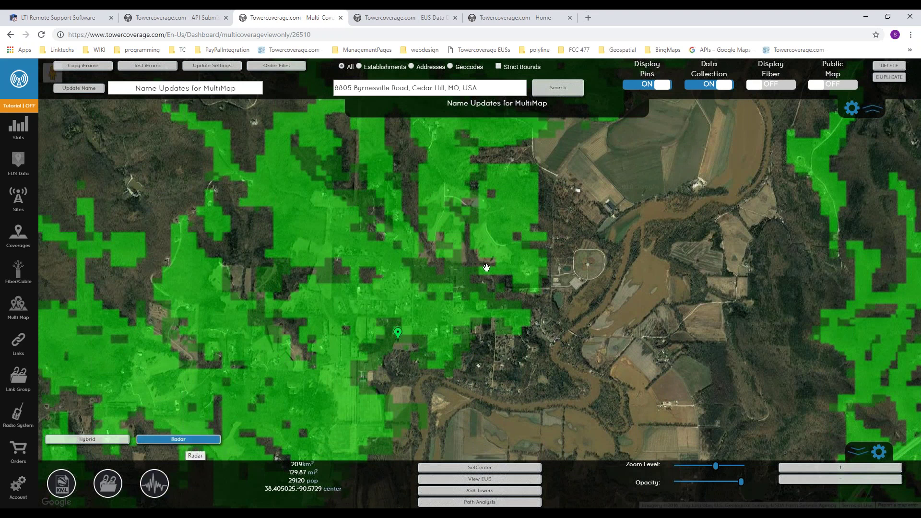
{"action": "scroll", "coordinate": [479, 283], "scroll_direction": "down", "scroll_amount": 1}
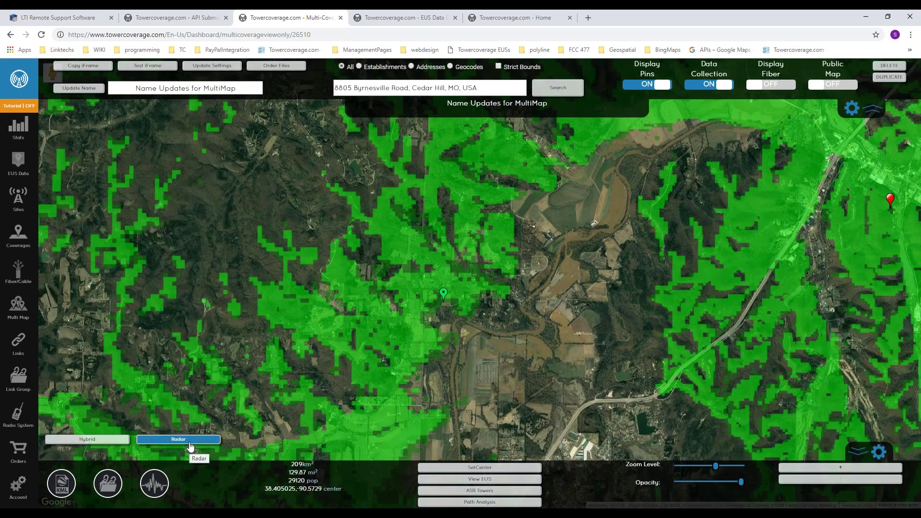
{"action": "left_click", "coordinate": [191, 446]}
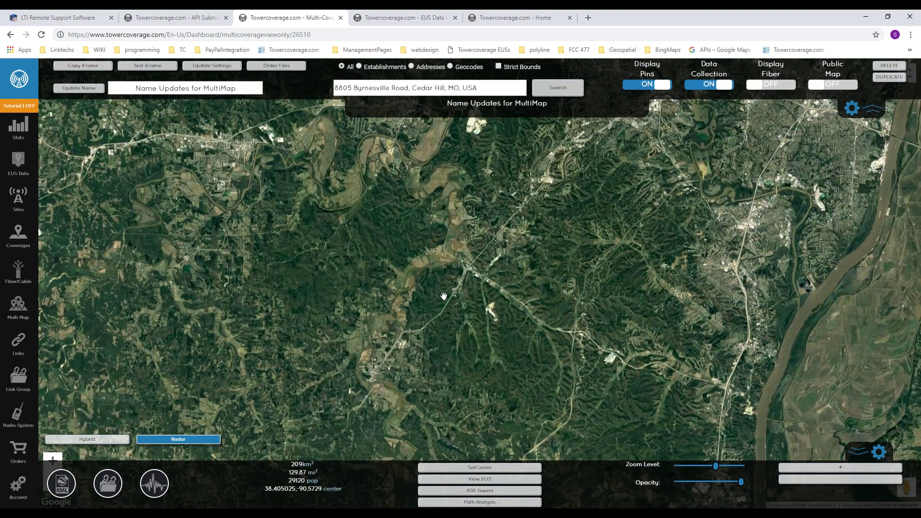
{"action": "left_click_drag", "start_coordinate": [440, 302], "coordinate": [466, 285]}
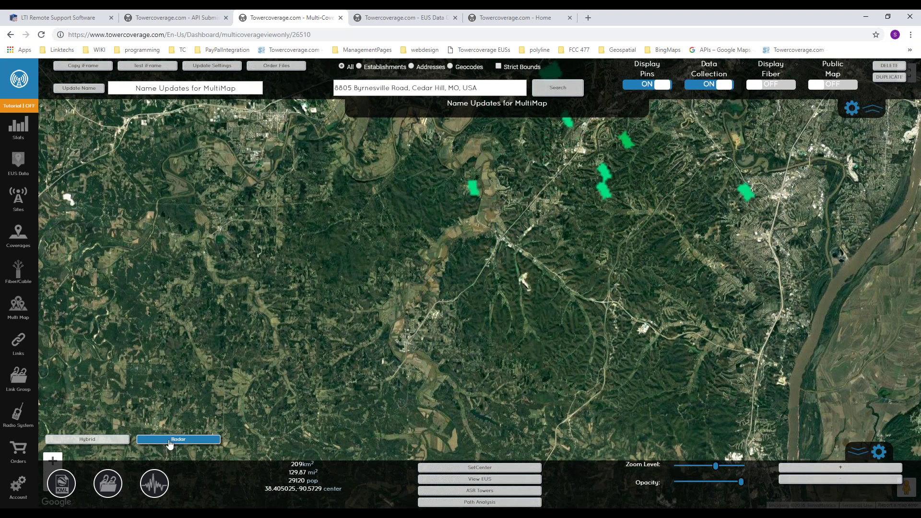
Examine the list of KML overlays available for the multi map and close it.
{"action": "left_click", "coordinate": [68, 488]}
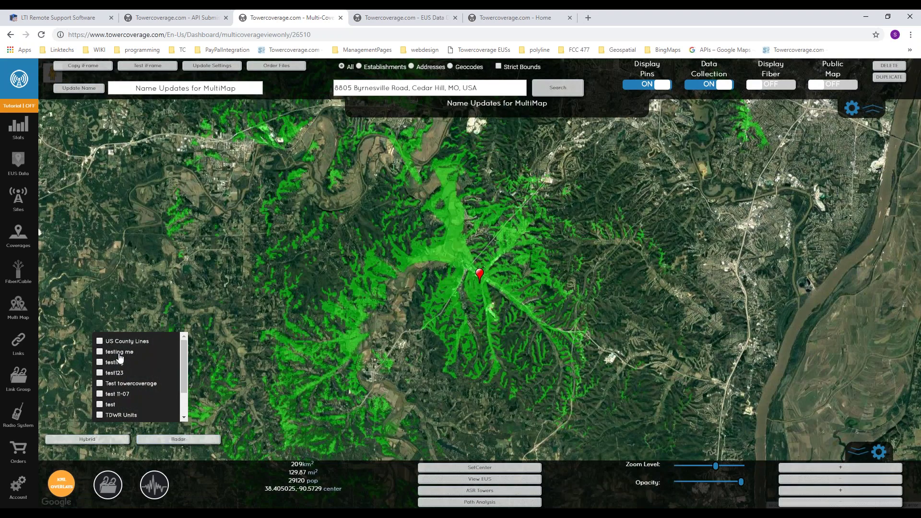
{"action": "scroll", "coordinate": [124, 367], "scroll_direction": "down", "scroll_amount": 1}
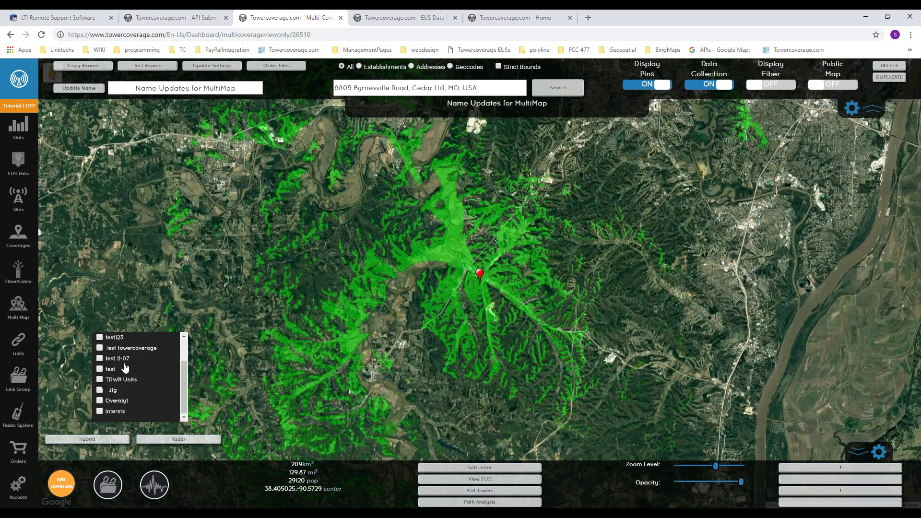
{"action": "scroll", "coordinate": [114, 384], "scroll_direction": "up", "scroll_amount": 1}
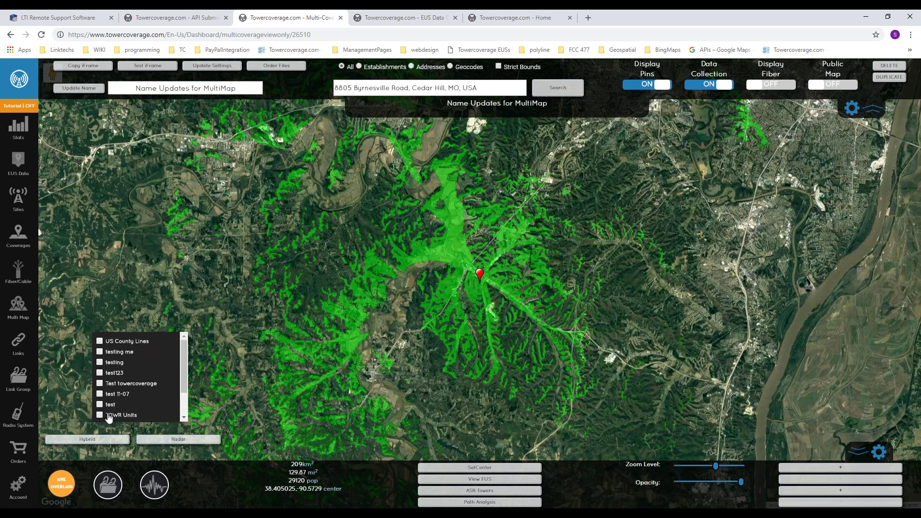
{"action": "left_click", "coordinate": [59, 493]}
Show the test group link group on the multi map and view the path profile of its link.
{"action": "left_click", "coordinate": [108, 484]}
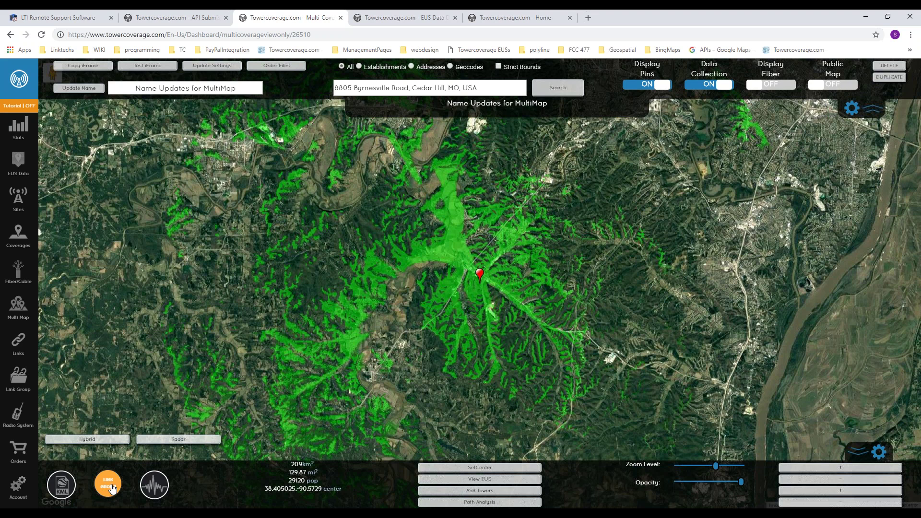
{"action": "left_click", "coordinate": [100, 341]}
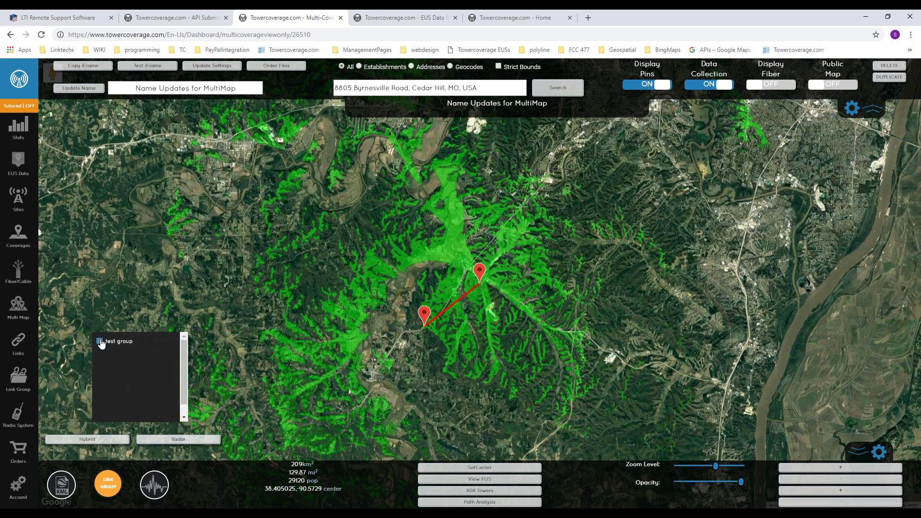
{"action": "scroll", "coordinate": [435, 303], "scroll_direction": "up", "scroll_amount": 1}
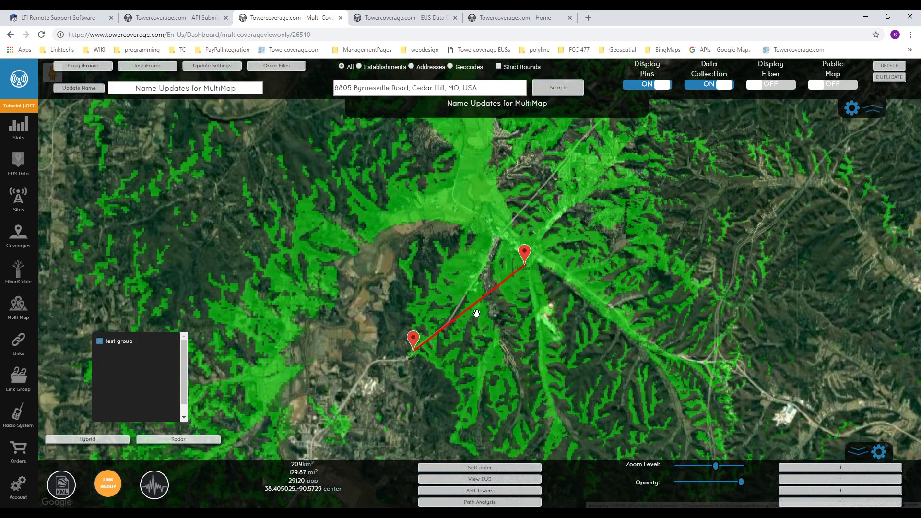
{"action": "left_click", "coordinate": [477, 304]}
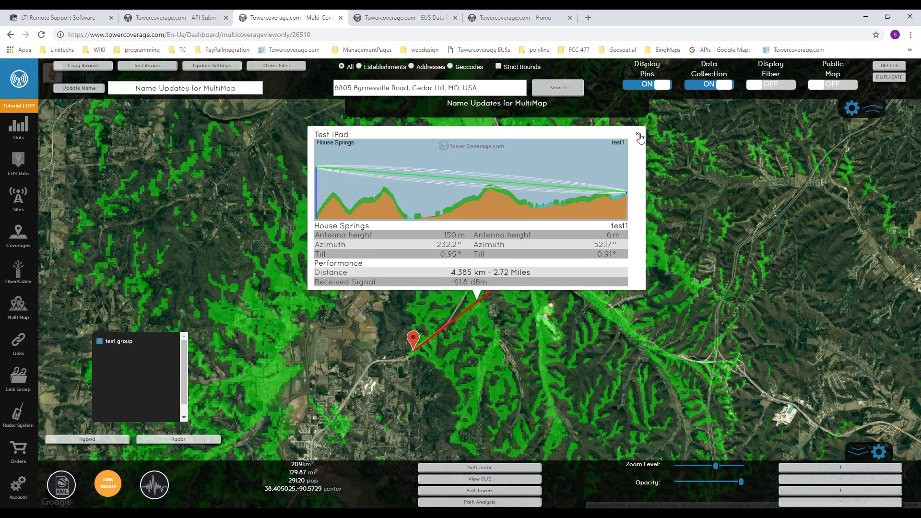
{"action": "left_click", "coordinate": [638, 134]}
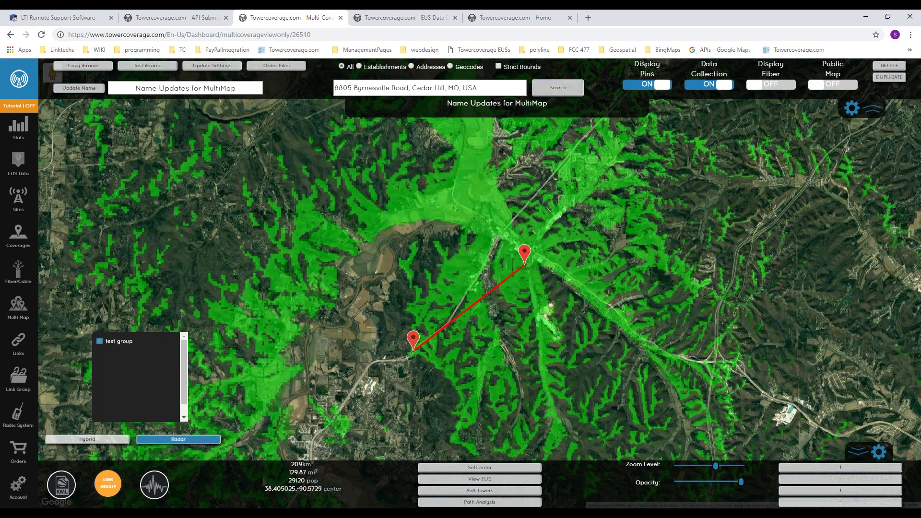
Try the 2400 MHz and 5700 MHz frequency overlays on the multi map and turn both off.
{"action": "left_click", "coordinate": [155, 482]}
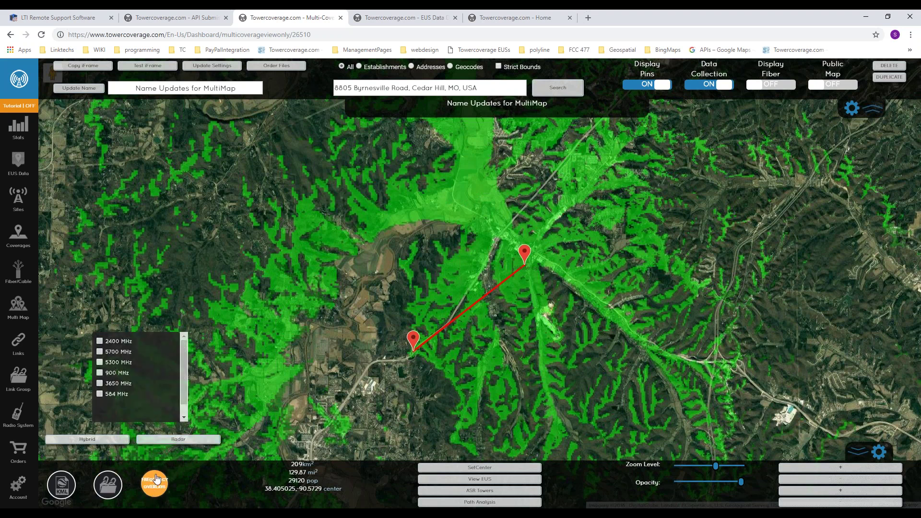
{"action": "left_click", "coordinate": [100, 342]}
{"action": "left_click", "coordinate": [101, 343]}
{"action": "left_click", "coordinate": [100, 352]}
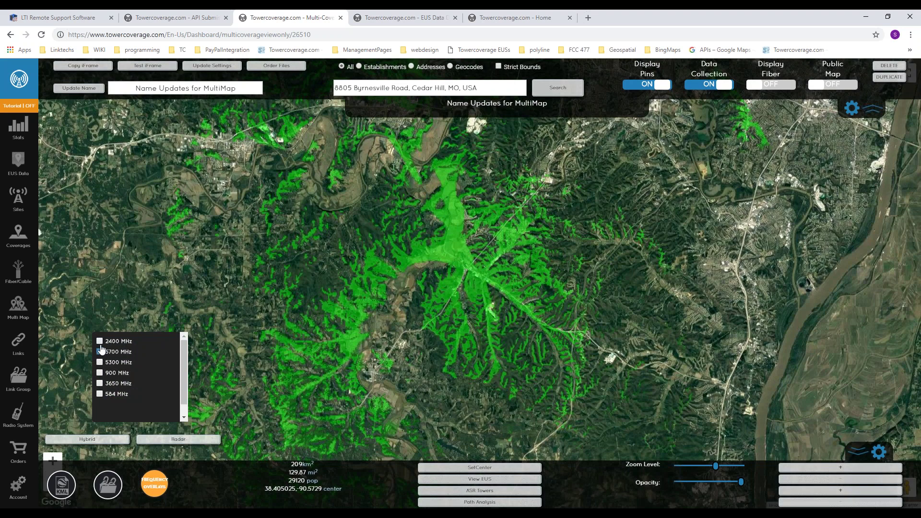
{"action": "left_click", "coordinate": [100, 352]}
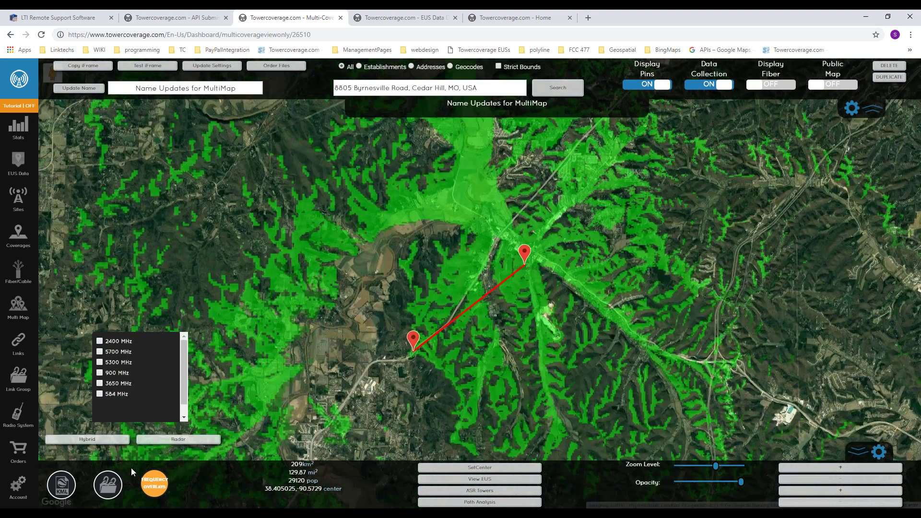
{"action": "left_click", "coordinate": [169, 480]}
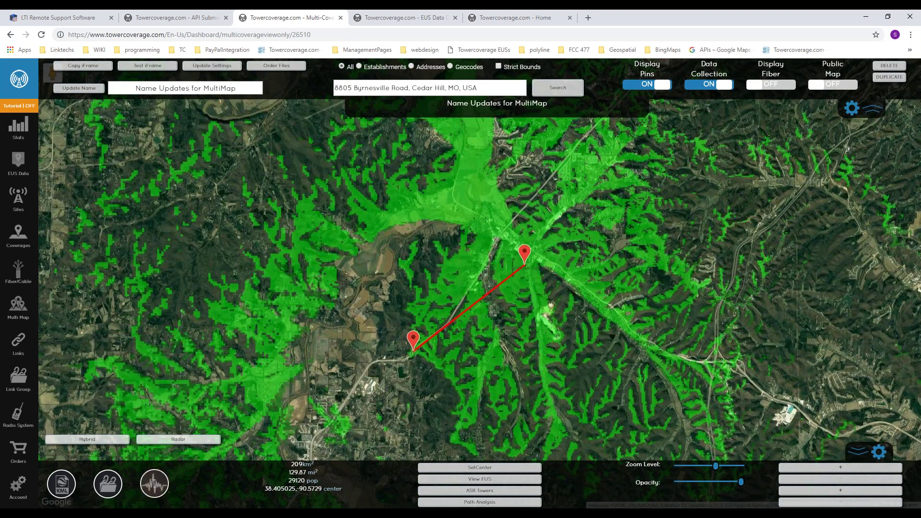
Hide the test group link group, and display the 2400 MHz frequency overlay on the multi map for a closer look.
{"action": "left_click", "coordinate": [99, 342]}
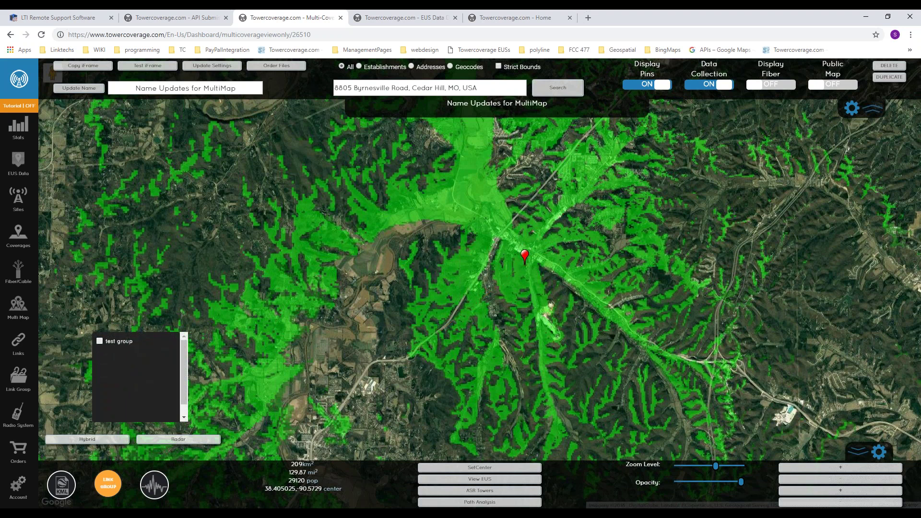
{"action": "left_click", "coordinate": [108, 484]}
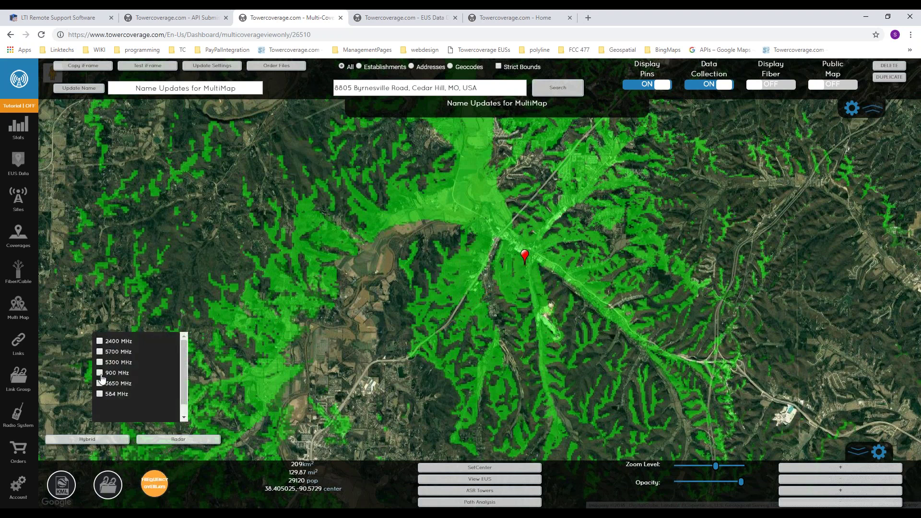
{"action": "left_click", "coordinate": [99, 362]}
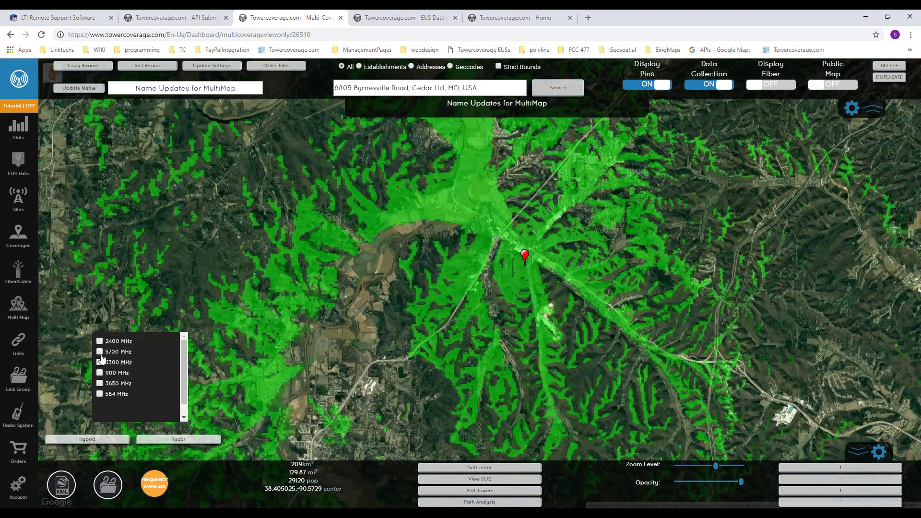
{"action": "left_click", "coordinate": [100, 362]}
{"action": "left_click", "coordinate": [100, 341]}
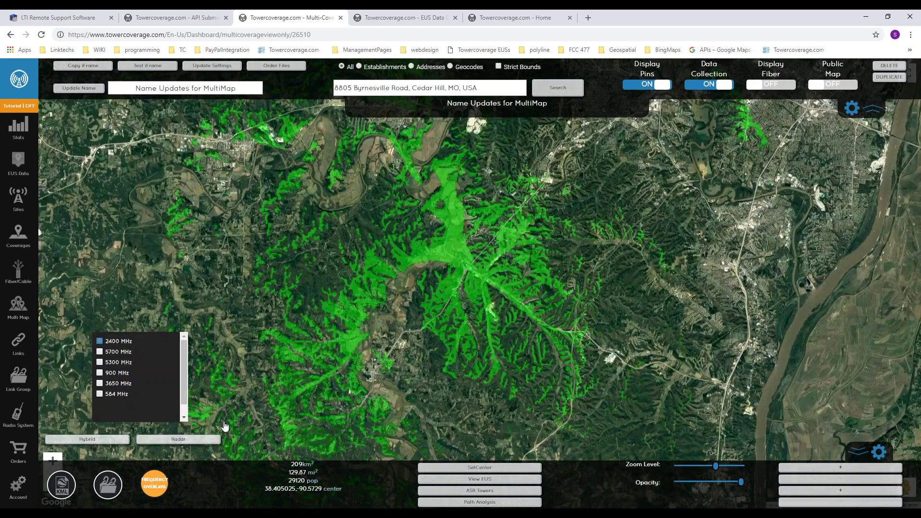
{"action": "left_click", "coordinate": [150, 494]}
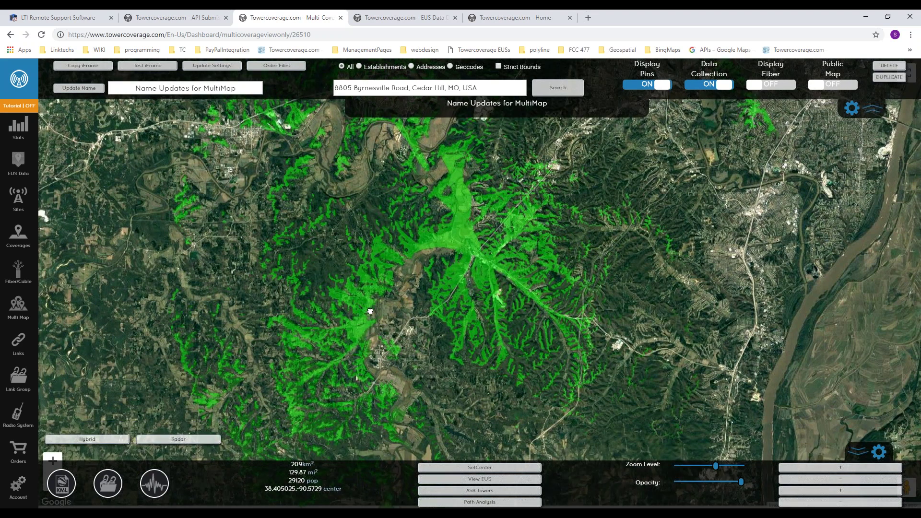
{"action": "left_click_drag", "start_coordinate": [369, 312], "coordinate": [393, 268]}
{"action": "left_click_drag", "start_coordinate": [457, 360], "coordinate": [498, 379]}
{"action": "scroll", "coordinate": [498, 291], "scroll_direction": "up", "scroll_amount": 1}
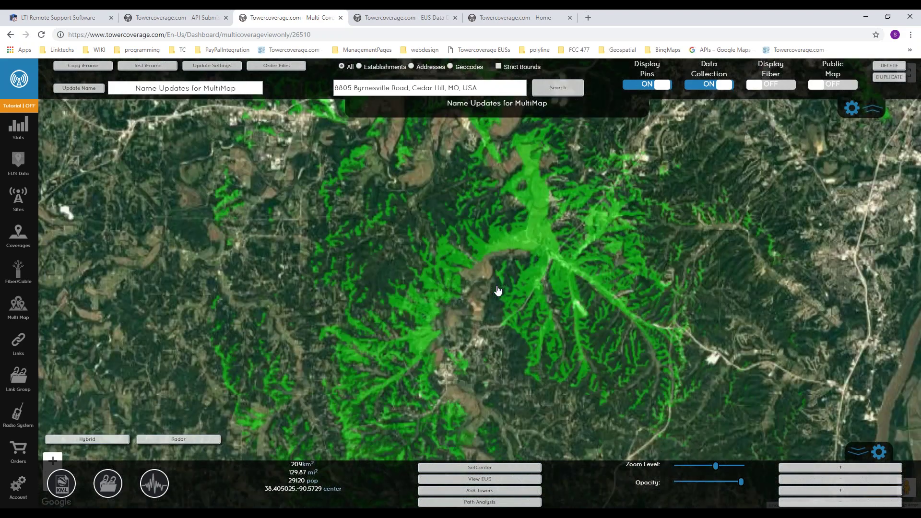
{"action": "scroll", "coordinate": [498, 290], "scroll_direction": "up", "scroll_amount": 1}
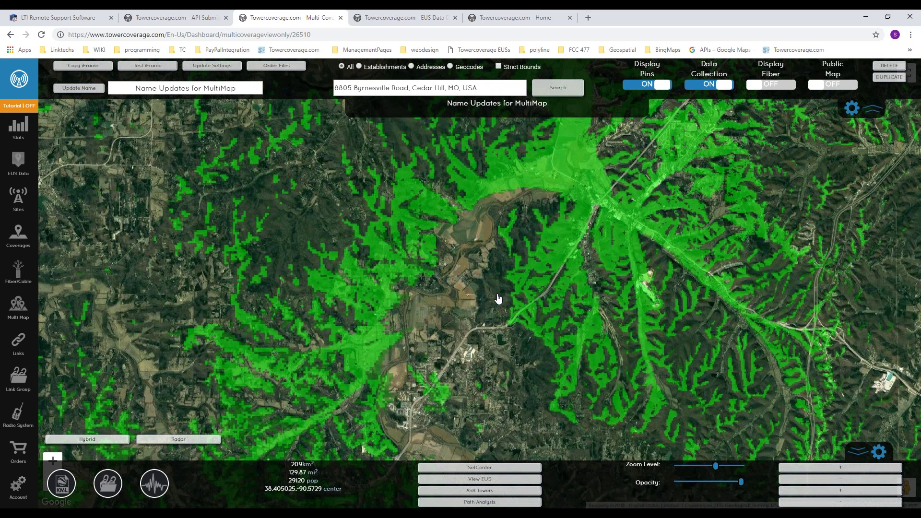
Reload the multi map and set its center point to a spot near Arnold, east of the coverage.
{"action": "scroll", "coordinate": [492, 315], "scroll_direction": "down", "scroll_amount": 1}
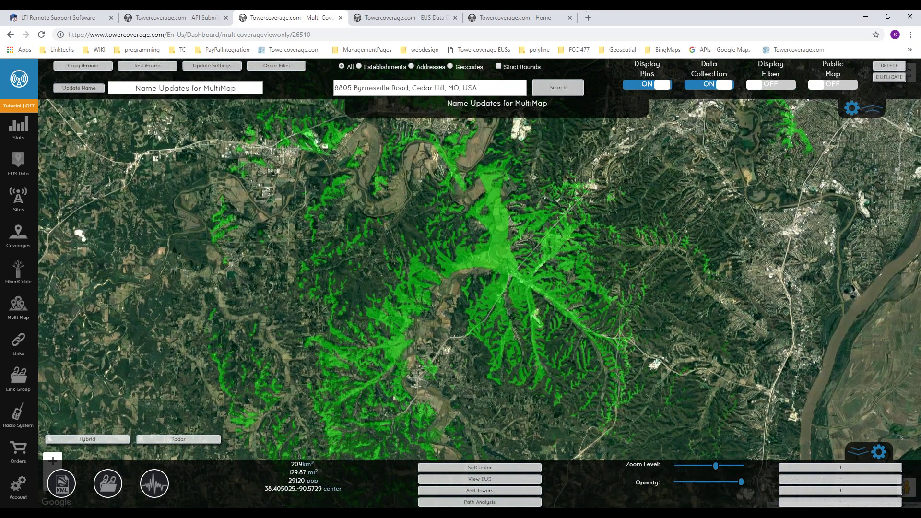
{"action": "left_click_drag", "start_coordinate": [715, 469], "coordinate": [725, 471]}
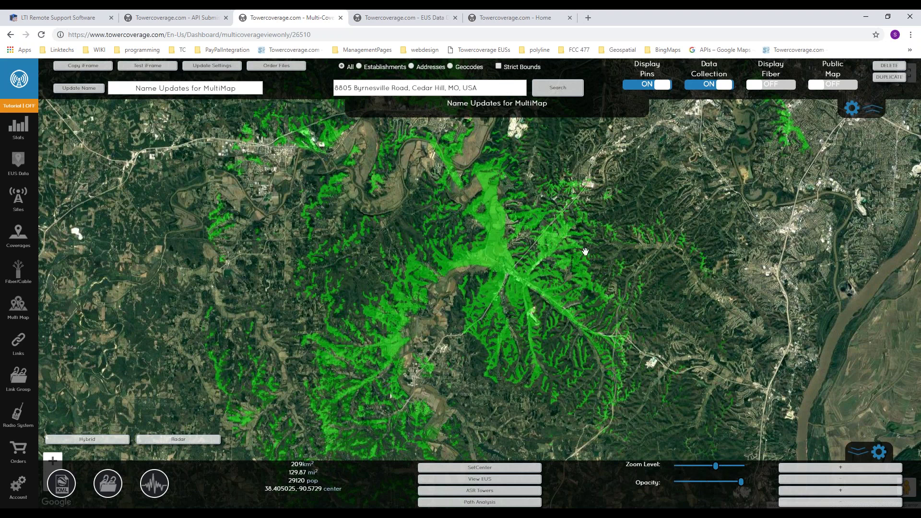
{"action": "key", "text": "ctrl+l"}
{"action": "key", "text": "Return"}
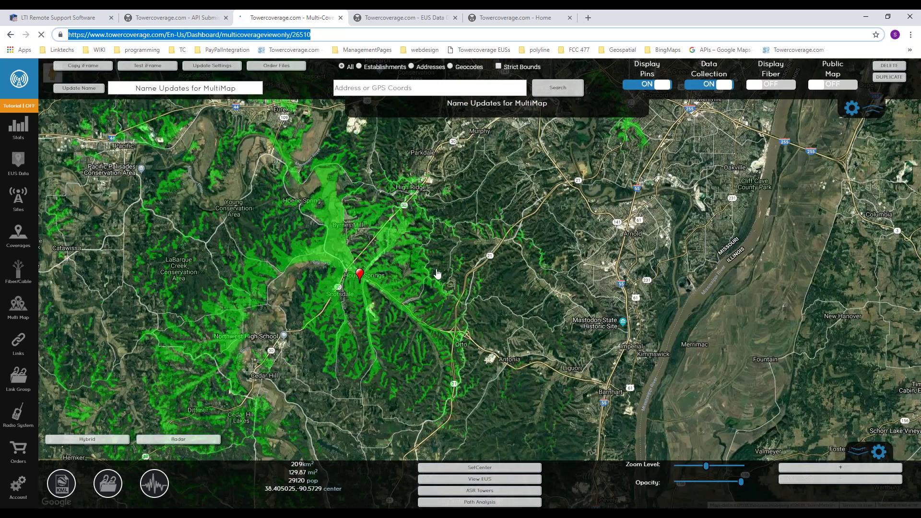
{"action": "left_click", "coordinate": [653, 260]}
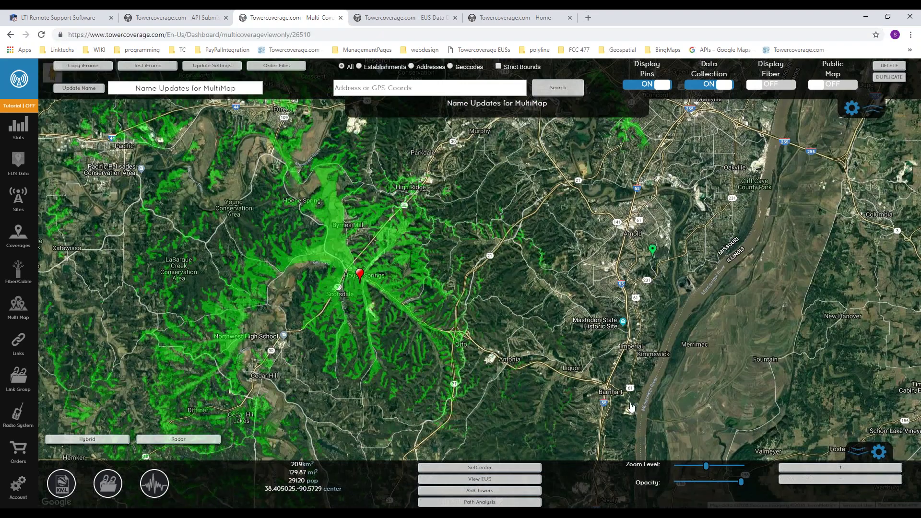
{"action": "left_click", "coordinate": [480, 467]}
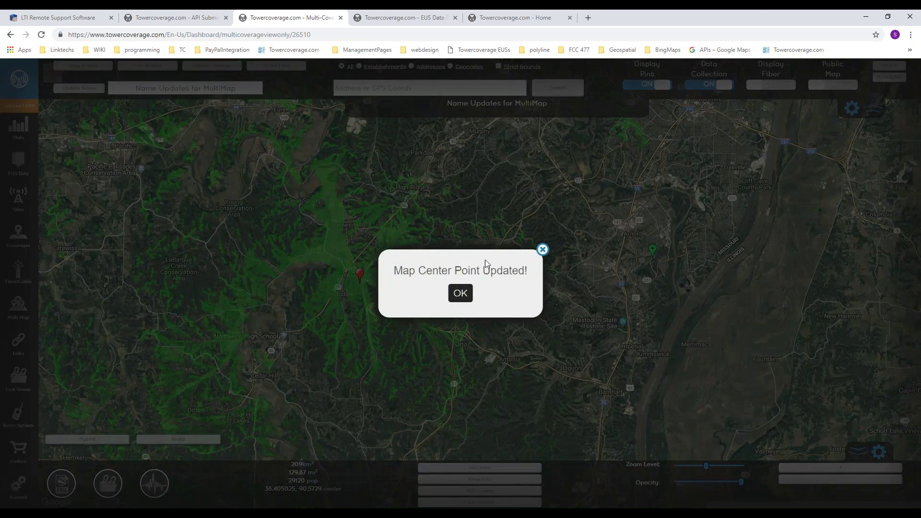
{"action": "left_click", "coordinate": [473, 295]}
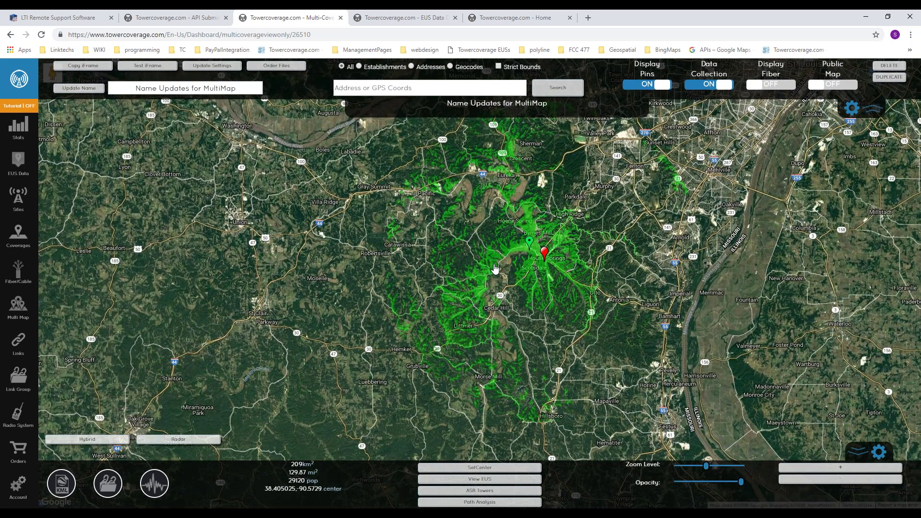
Display the ASR towers on the multi map and view the details of the tower near Pacific.
{"action": "left_click", "coordinate": [493, 260]}
{"action": "left_click_drag", "start_coordinate": [484, 225], "coordinate": [481, 265]}
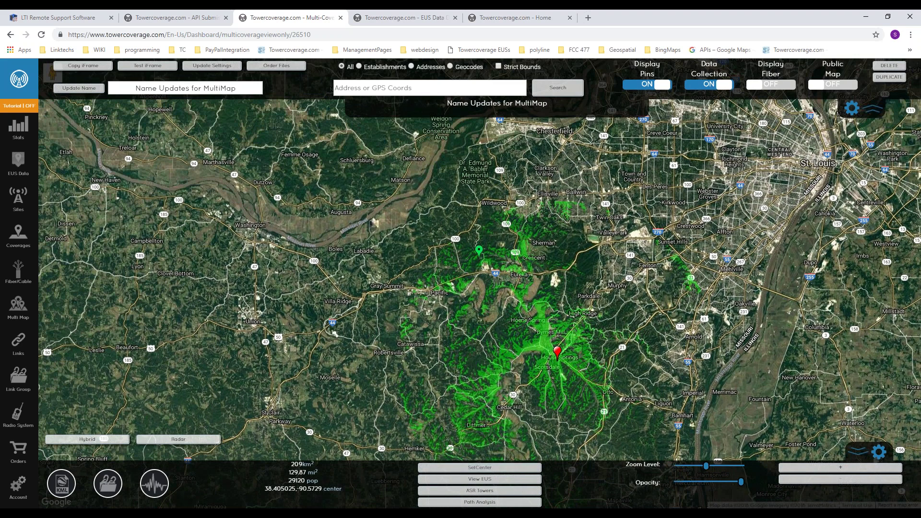
{"action": "left_click", "coordinate": [489, 495]}
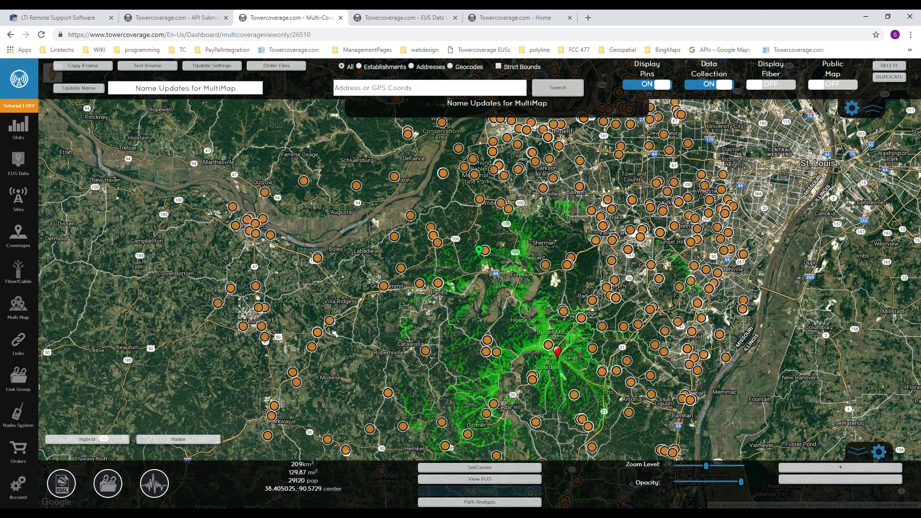
{"action": "left_click", "coordinate": [440, 285]}
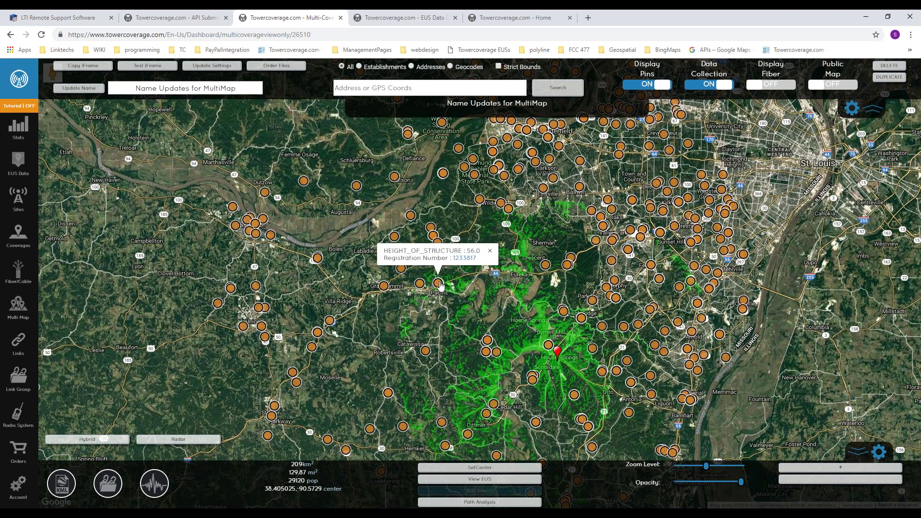
Review the owner and contact information in the selected tower's FCC registration, and close that page.
{"action": "left_click", "coordinate": [465, 262]}
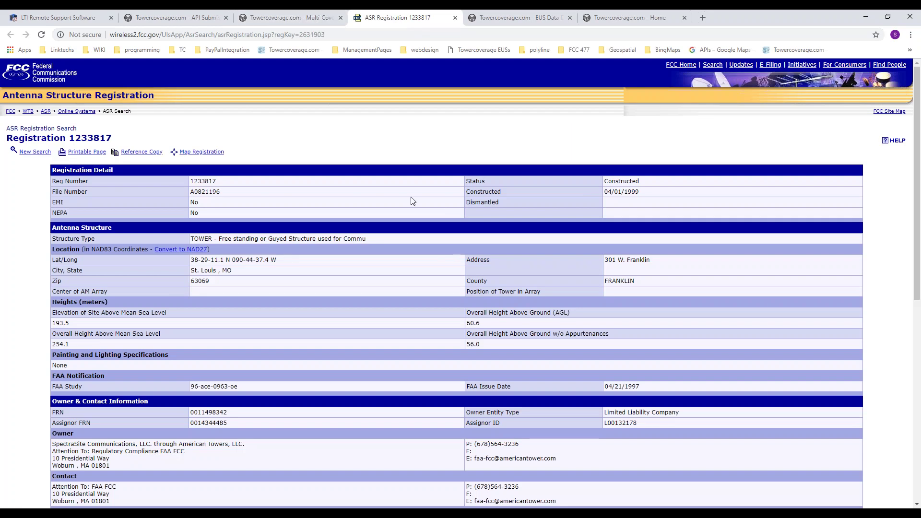
{"action": "scroll", "coordinate": [434, 292], "scroll_direction": "down", "scroll_amount": 10}
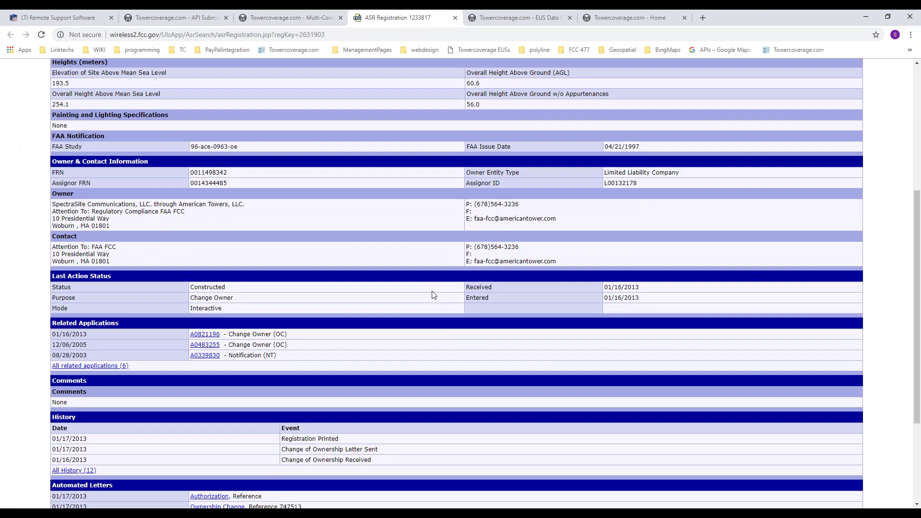
{"action": "scroll", "coordinate": [403, 291], "scroll_direction": "up", "scroll_amount": 3}
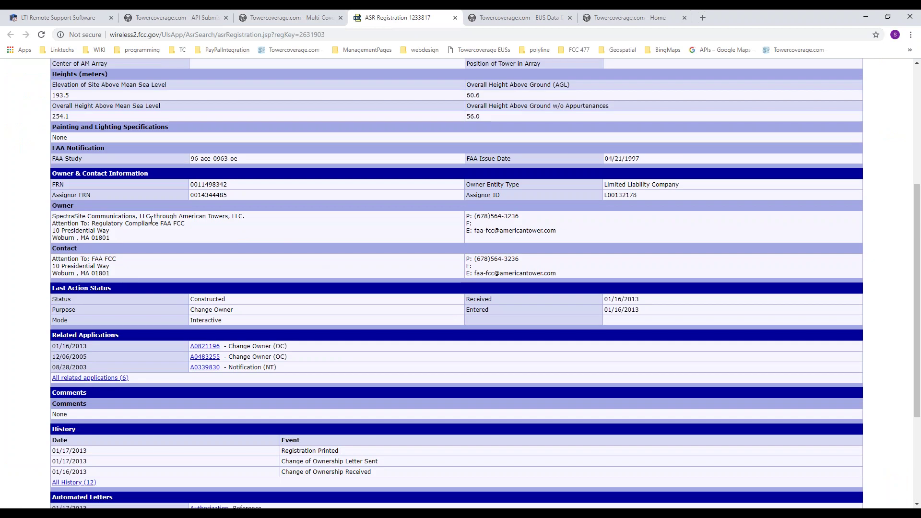
{"action": "left_click", "coordinate": [455, 18]}
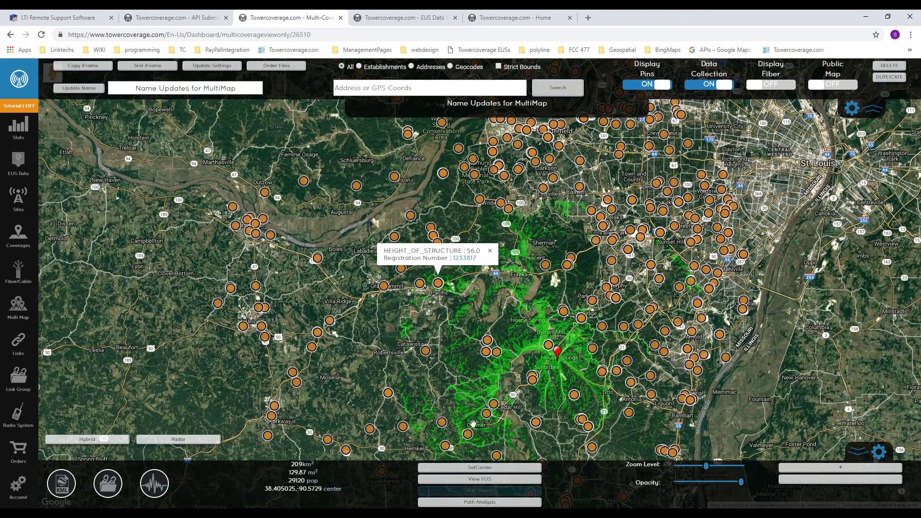
Reload the multi map to clear the ASR towers, and briefly view its iframe test form.
{"action": "left_click", "coordinate": [490, 251]}
{"action": "key", "text": "F5"}
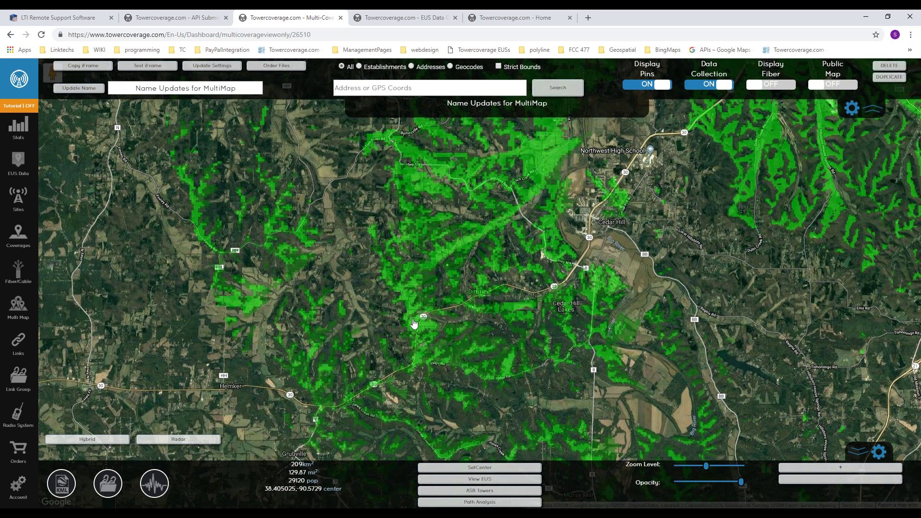
{"action": "left_click", "coordinate": [130, 67]}
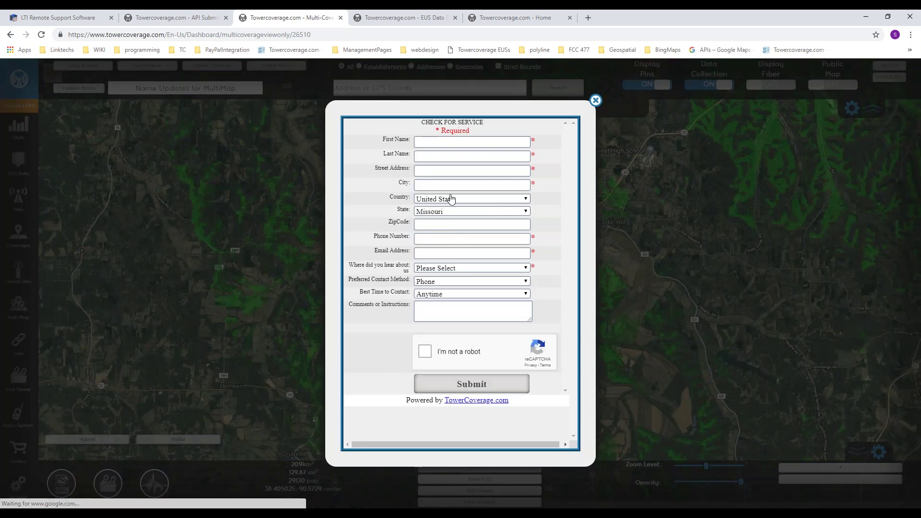
{"action": "key", "text": "Escape"}
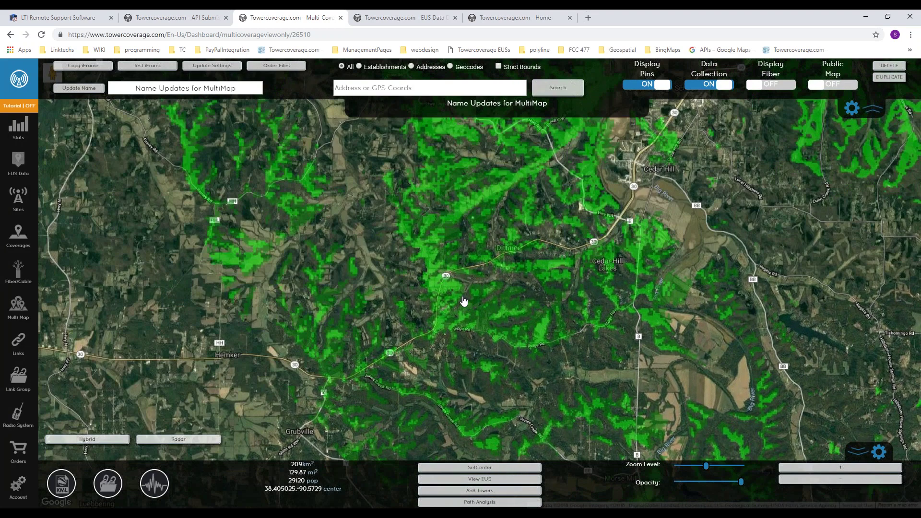
Place a point in the coverage south of Gravois Rd and examine the Coverage Settings and Custom Height options for its path analysis.
{"action": "scroll", "coordinate": [463, 301], "scroll_direction": "up", "scroll_amount": 3}
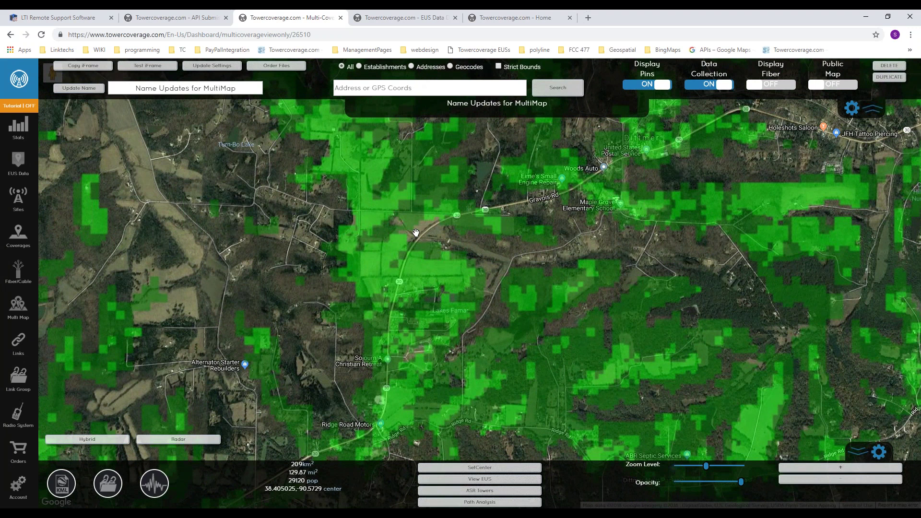
{"action": "left_click", "coordinate": [473, 301]}
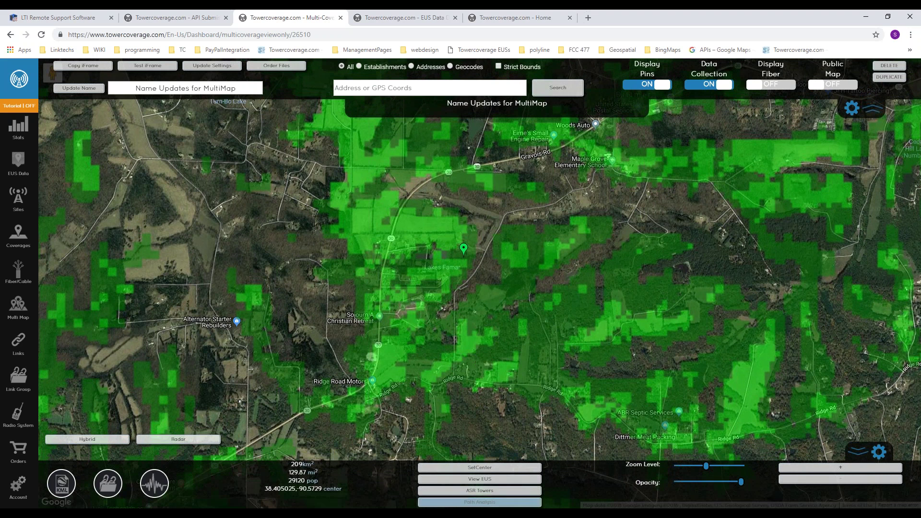
{"action": "left_click", "coordinate": [465, 502]}
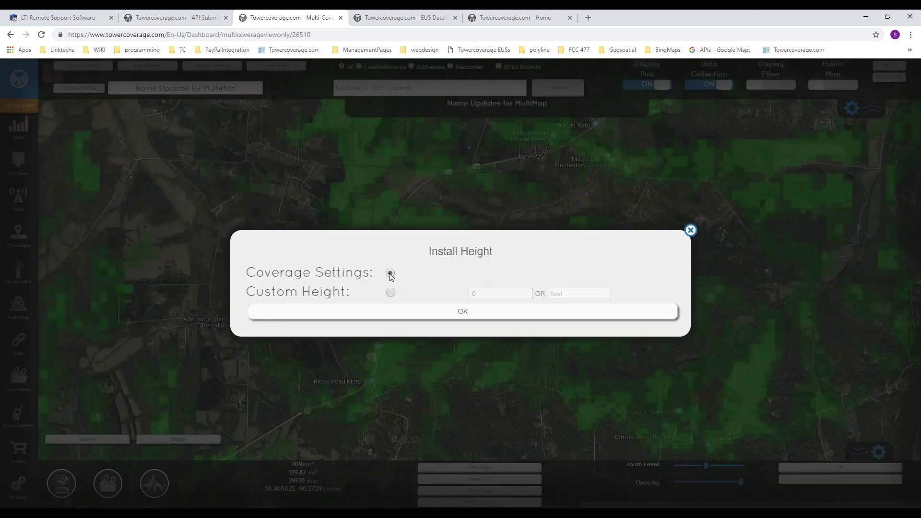
{"action": "left_click_drag", "start_coordinate": [247, 268], "coordinate": [373, 267]}
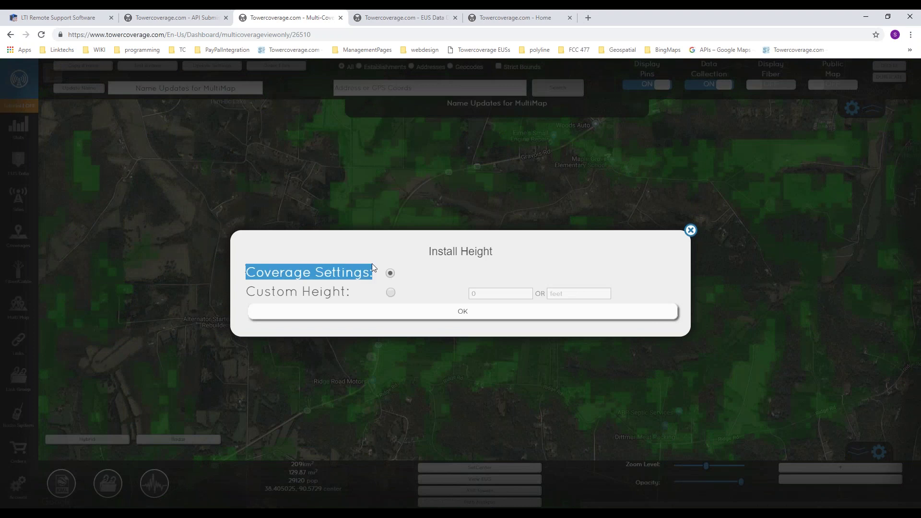
{"action": "left_click", "coordinate": [577, 266]}
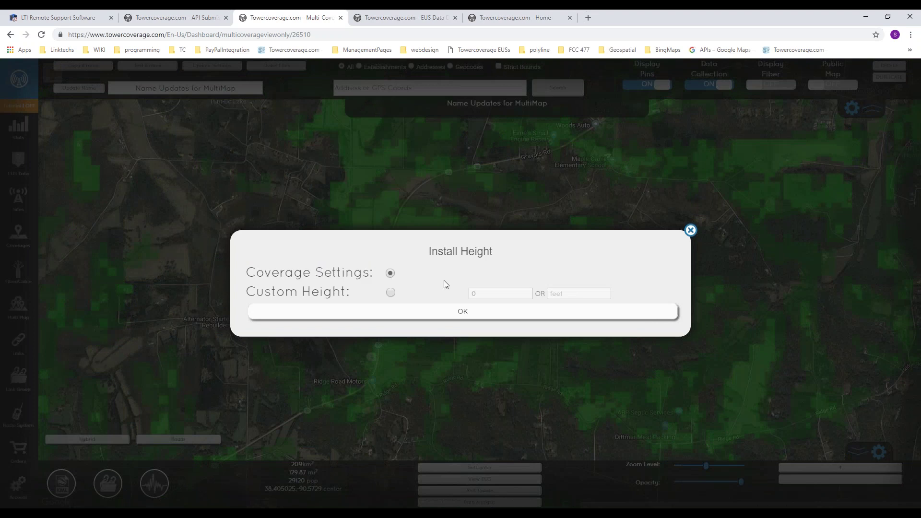
{"action": "left_click_drag", "start_coordinate": [251, 291], "coordinate": [347, 294]}
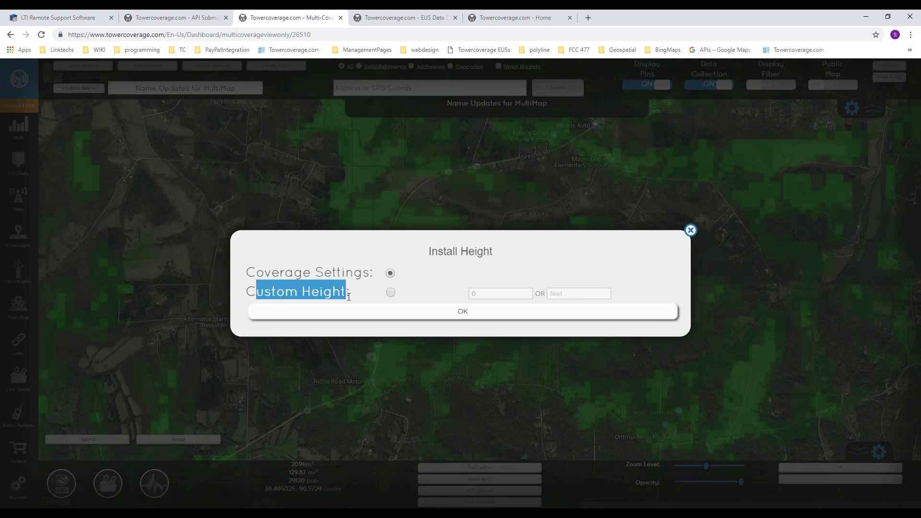
{"action": "left_click", "coordinate": [377, 256]}
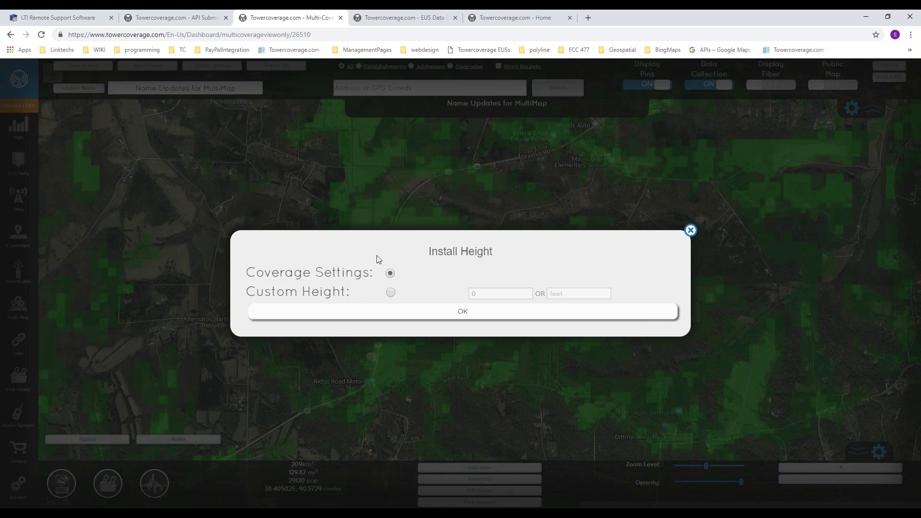
{"action": "left_click", "coordinate": [389, 294]}
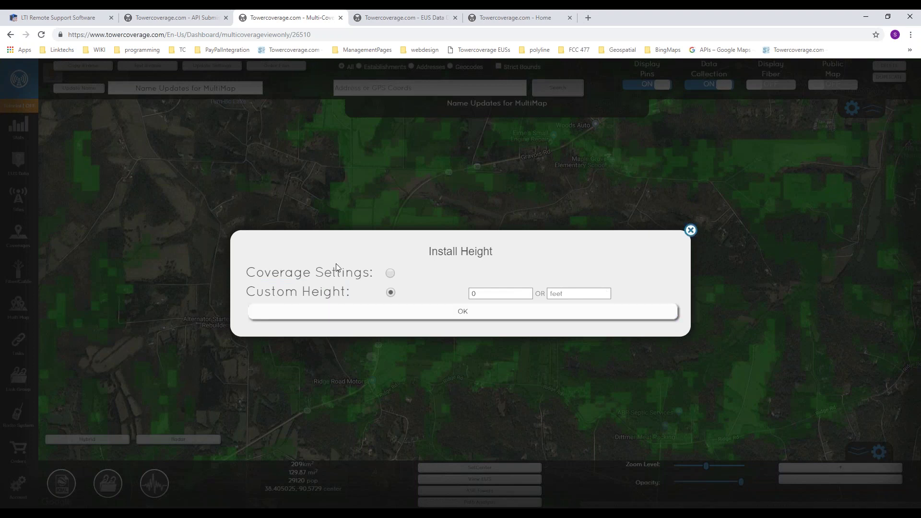
{"action": "triple_click", "coordinate": [255, 280]}
{"action": "left_click", "coordinate": [690, 231]}
Run a path analysis for a point slightly farther east, examine its link status and signal, and close the result.
{"action": "left_click", "coordinate": [502, 257]}
{"action": "left_click", "coordinate": [504, 256]}
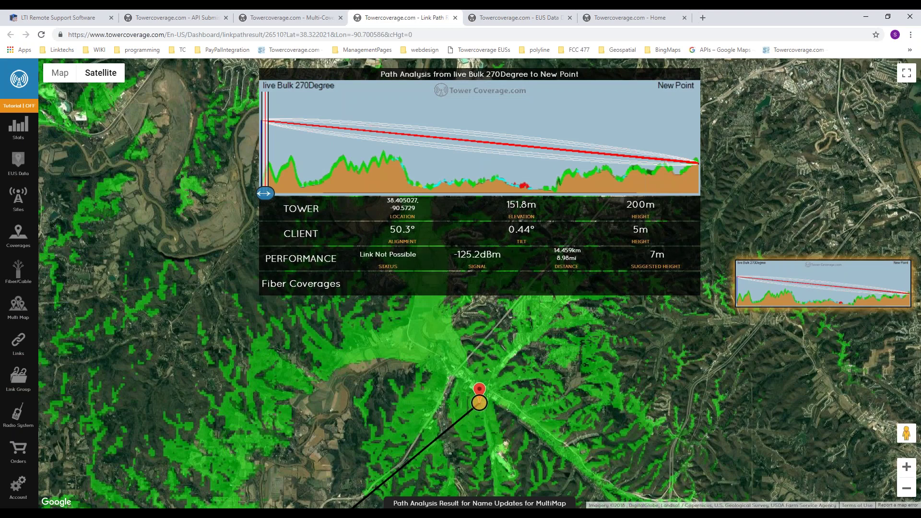
{"action": "left_click_drag", "start_coordinate": [366, 255], "coordinate": [508, 253]}
{"action": "left_click", "coordinate": [497, 255]}
{"action": "double_click", "coordinate": [498, 255]}
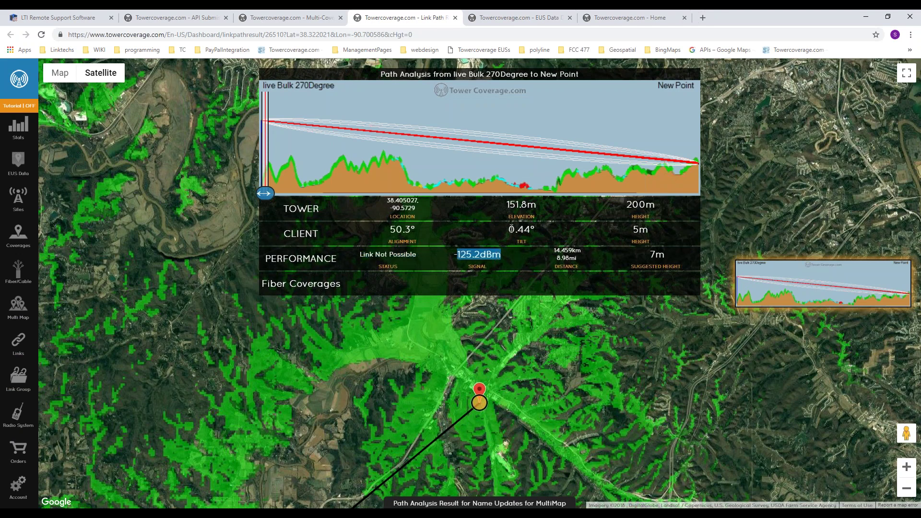
{"action": "left_click", "coordinate": [455, 19]}
Open the most recent submission in the EUS data list and view its available pin statuses.
{"action": "scroll", "coordinate": [469, 262], "scroll_direction": "up", "scroll_amount": 2}
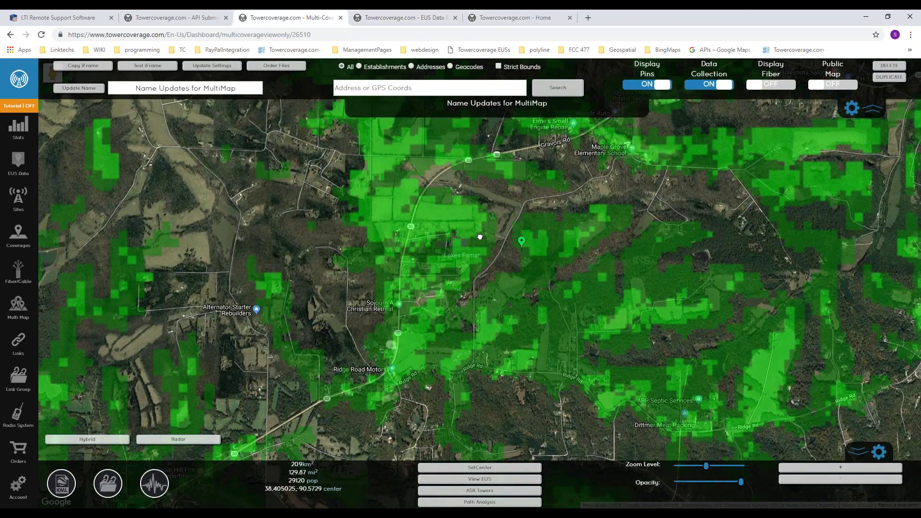
{"action": "scroll", "coordinate": [445, 252], "scroll_direction": "down", "scroll_amount": 2}
{"action": "left_click", "coordinate": [20, 169]}
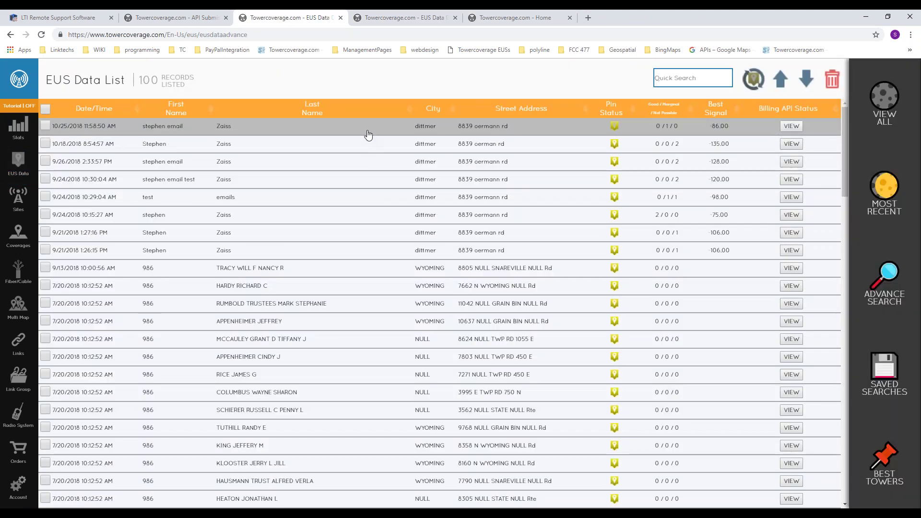
{"action": "left_click", "coordinate": [368, 134]}
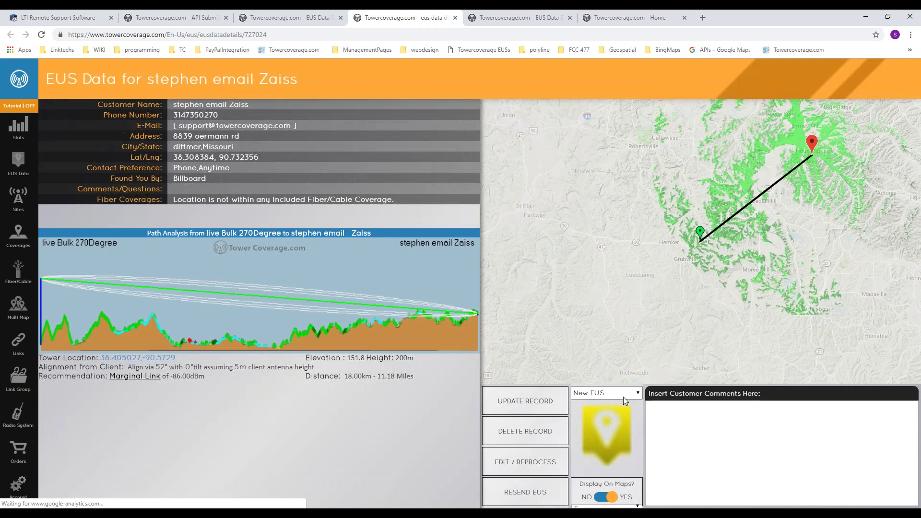
{"action": "left_click", "coordinate": [623, 397]}
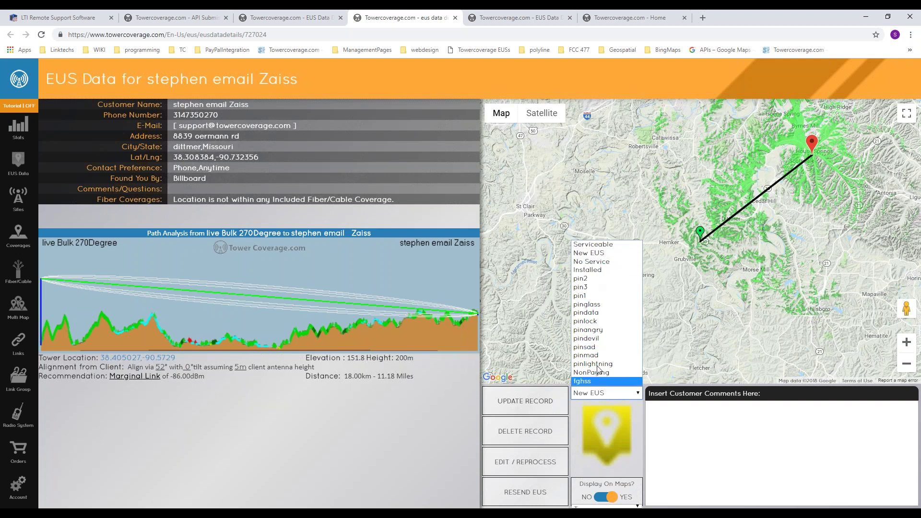
Open the EUS settings in a separate tab and examine the custom pin form with its existing pins and icons.
{"action": "left_click", "coordinate": [18, 487]}
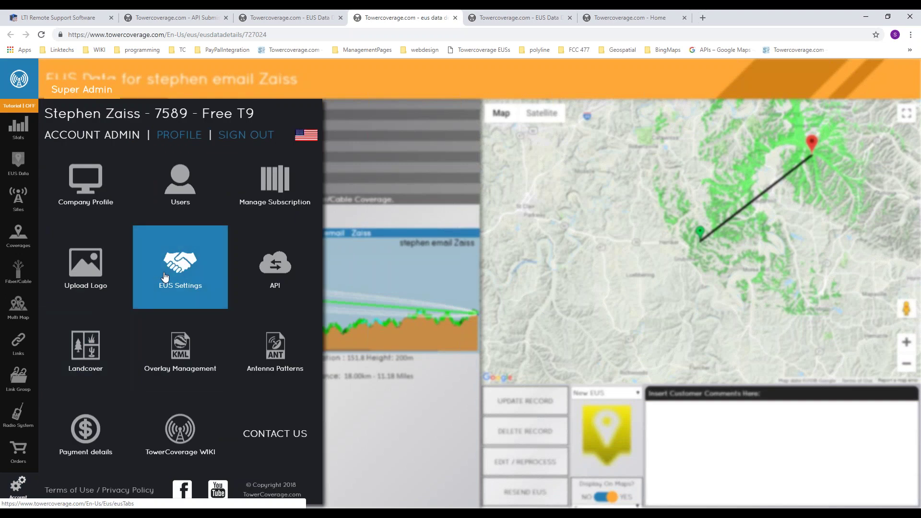
{"action": "right_click", "coordinate": [175, 280]}
{"action": "left_click", "coordinate": [216, 285]}
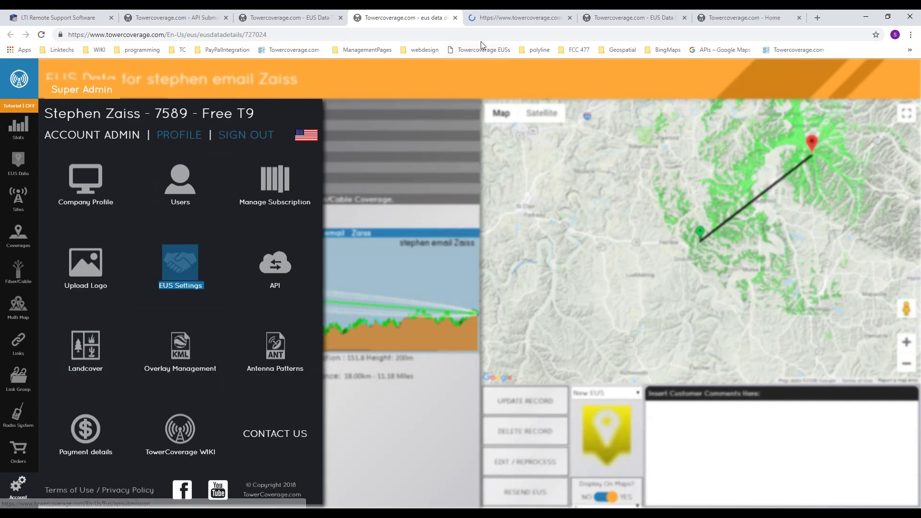
{"action": "left_click", "coordinate": [472, 18]}
{"action": "left_click", "coordinate": [224, 111]}
{"action": "left_click", "coordinate": [454, 227]}
{"action": "scroll", "coordinate": [336, 281], "scroll_direction": "down", "scroll_amount": 2}
{"action": "scroll", "coordinate": [335, 282], "scroll_direction": "up", "scroll_amount": 2}
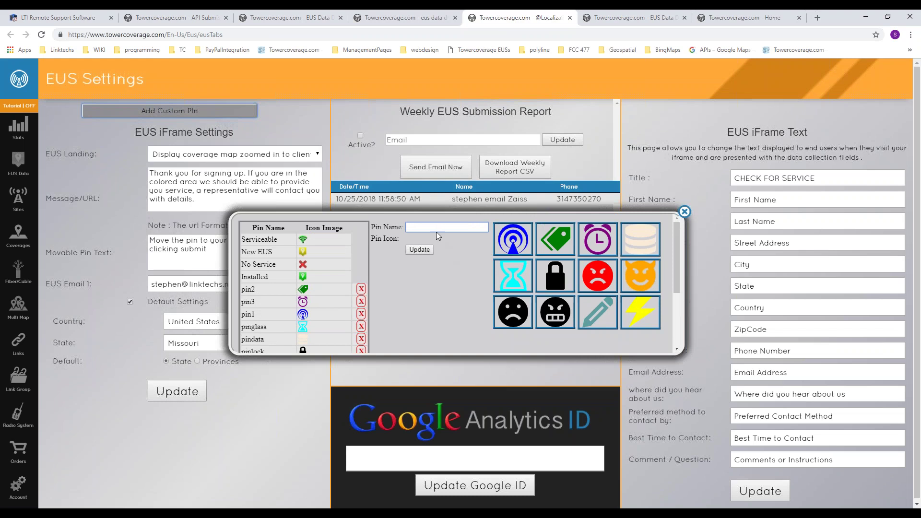
Return to the opened EUS submission, review its pin status options, and change its pin status to No Service.
{"action": "left_click", "coordinate": [434, 19]}
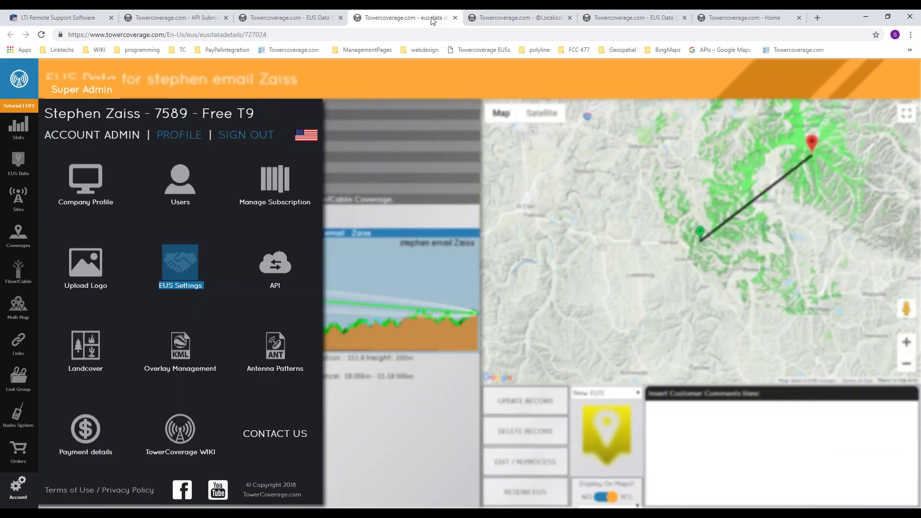
{"action": "left_click", "coordinate": [603, 393]}
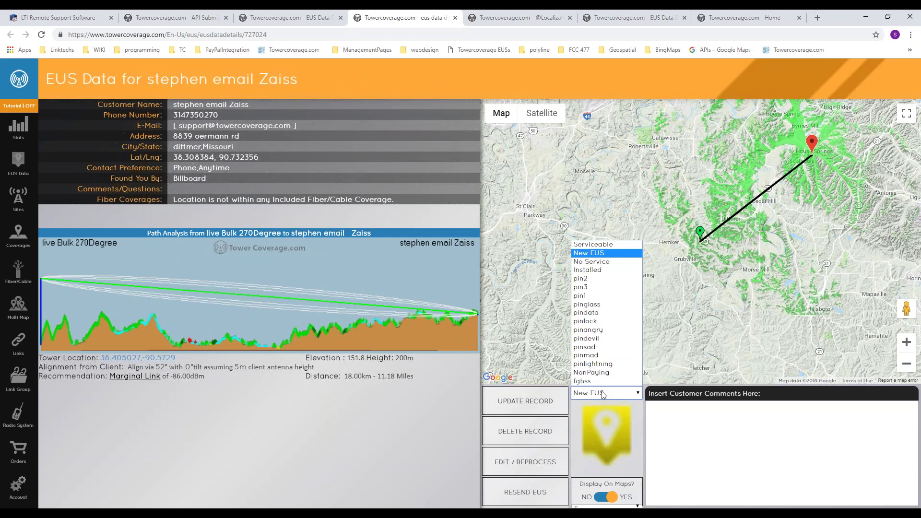
{"action": "left_click", "coordinate": [687, 381]}
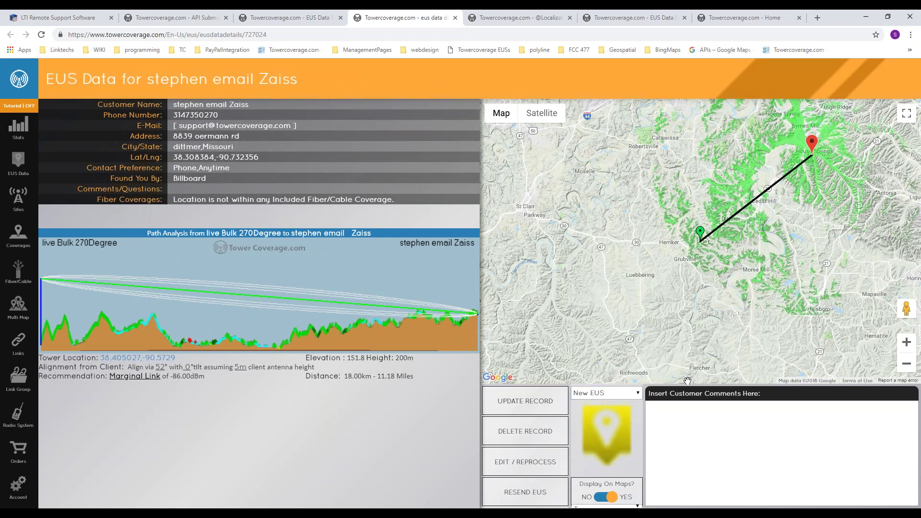
{"action": "left_click", "coordinate": [605, 393]}
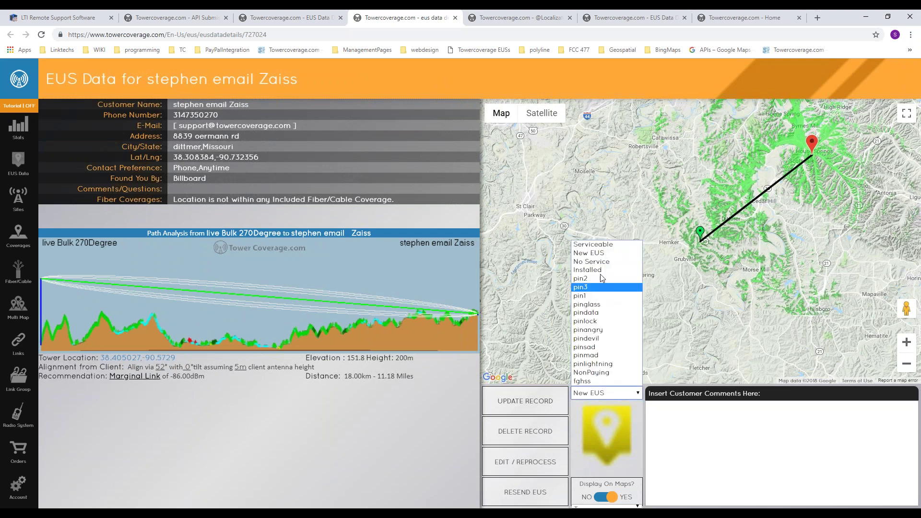
{"action": "left_click", "coordinate": [597, 245]}
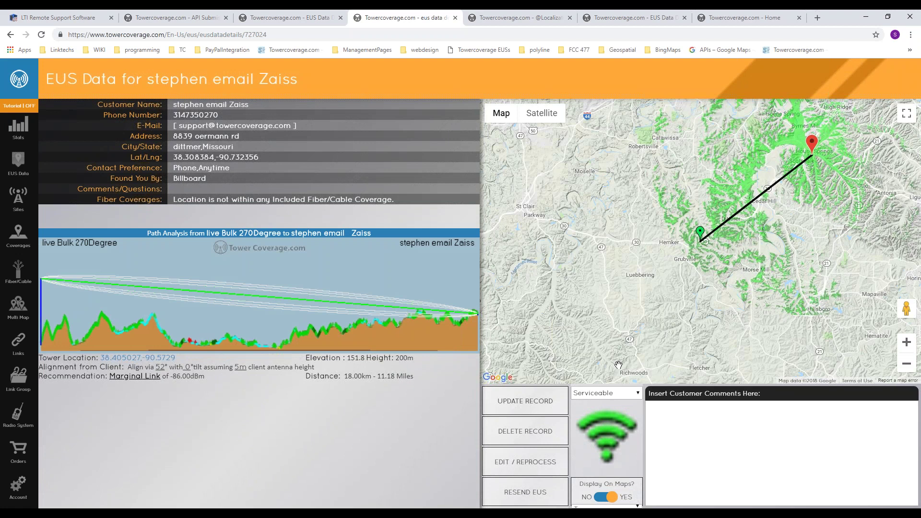
{"action": "left_click", "coordinate": [603, 394]}
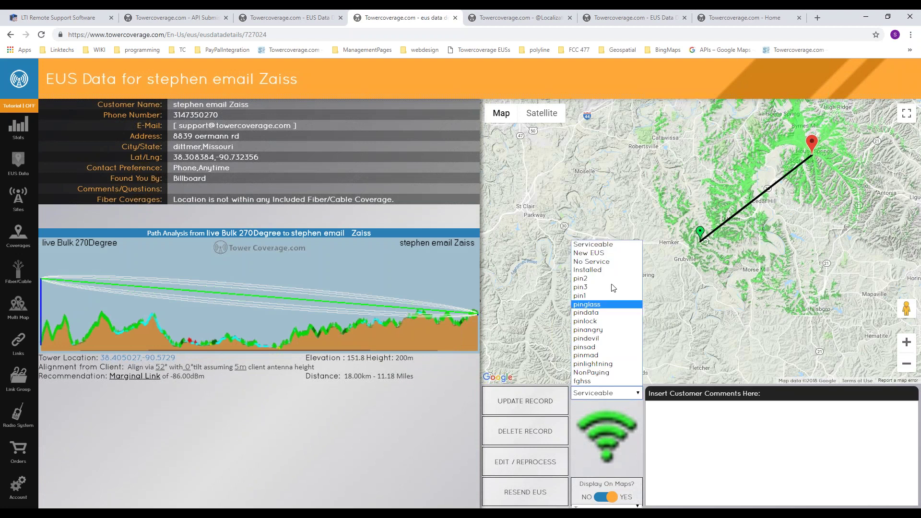
{"action": "left_click", "coordinate": [595, 262]}
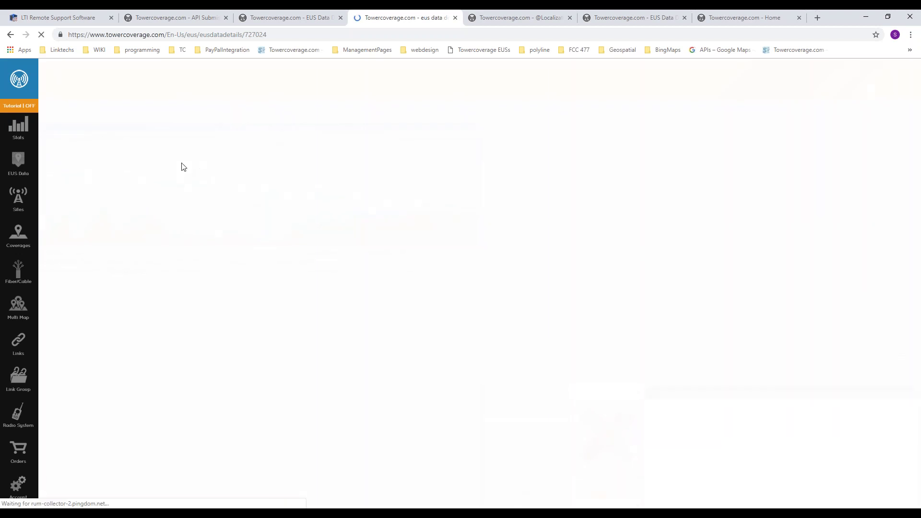
Go back to the EUS data list and run an advanced search for submissions with the No Service pin.
{"action": "left_click", "coordinate": [19, 162]}
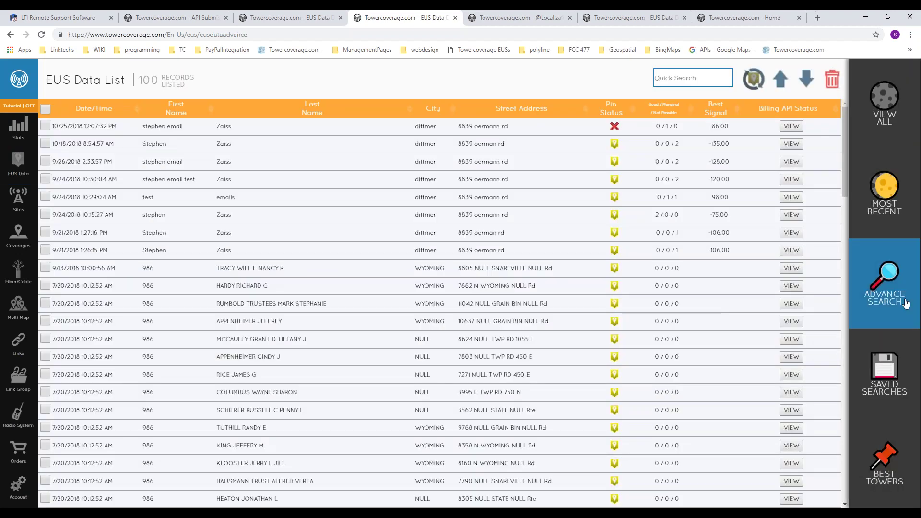
{"action": "left_click", "coordinate": [873, 303]}
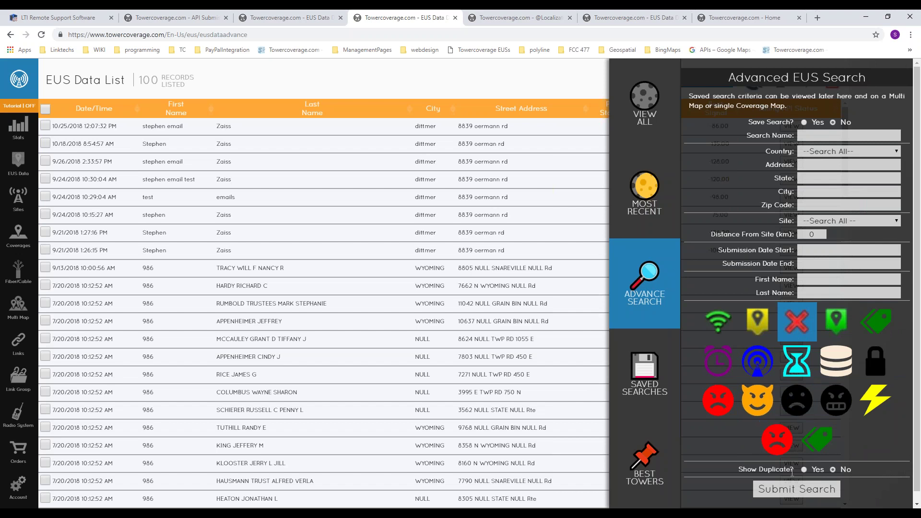
{"action": "left_click", "coordinate": [794, 489]}
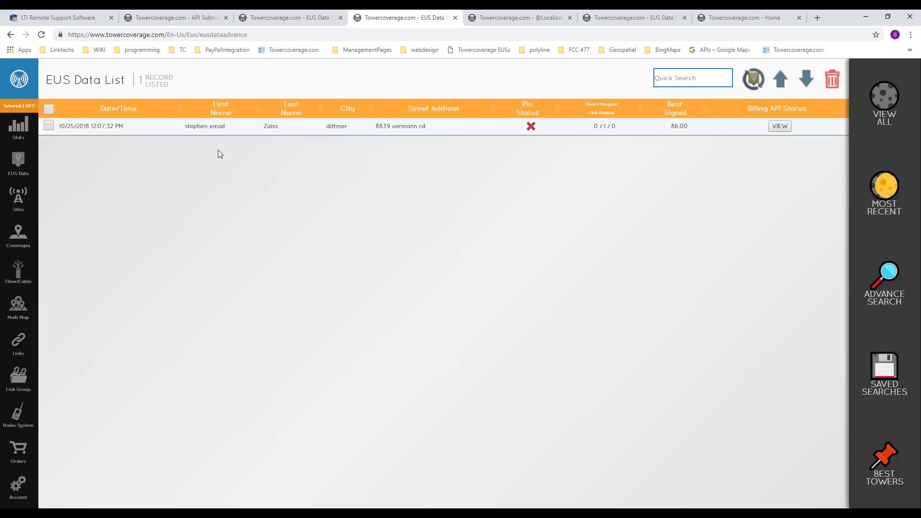
Set up a new advanced EUS search with saving enabled and name it "no go".
{"action": "left_click", "coordinate": [884, 283]}
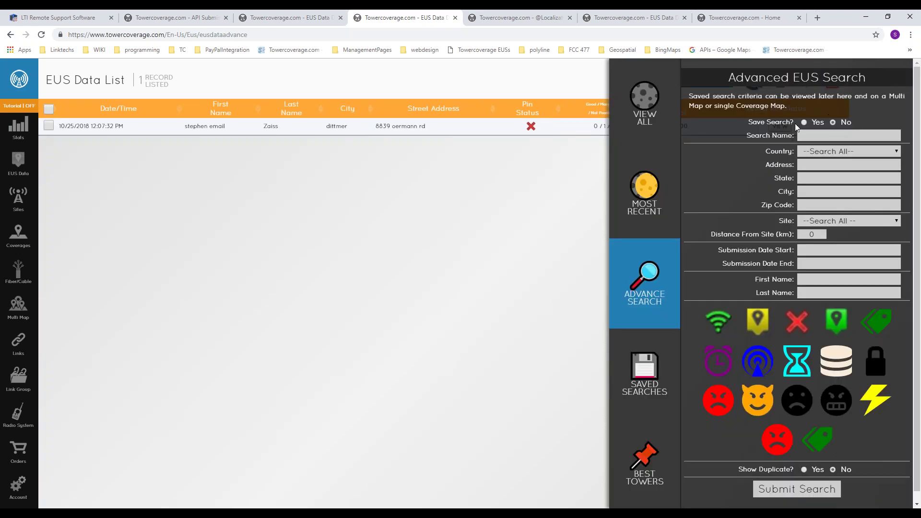
{"action": "left_click", "coordinate": [804, 123]}
{"action": "left_click", "coordinate": [811, 134]}
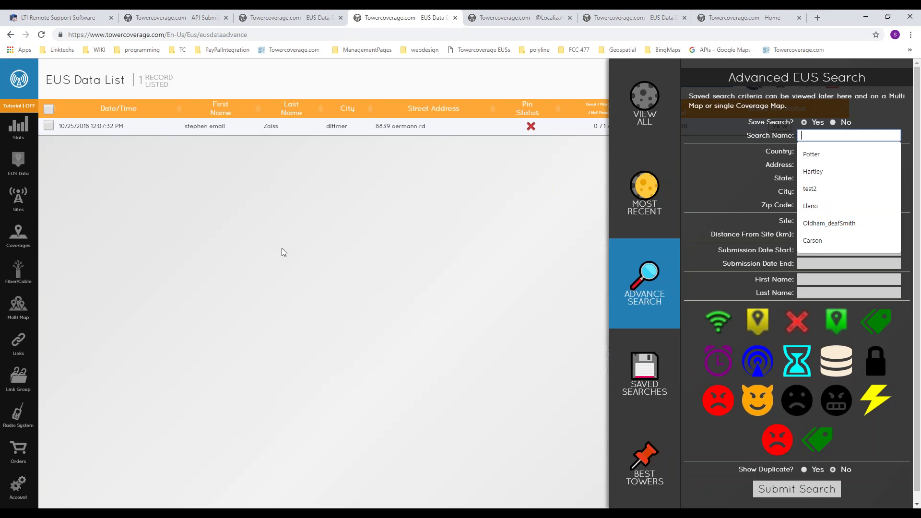
{"action": "left_click", "coordinate": [756, 183]}
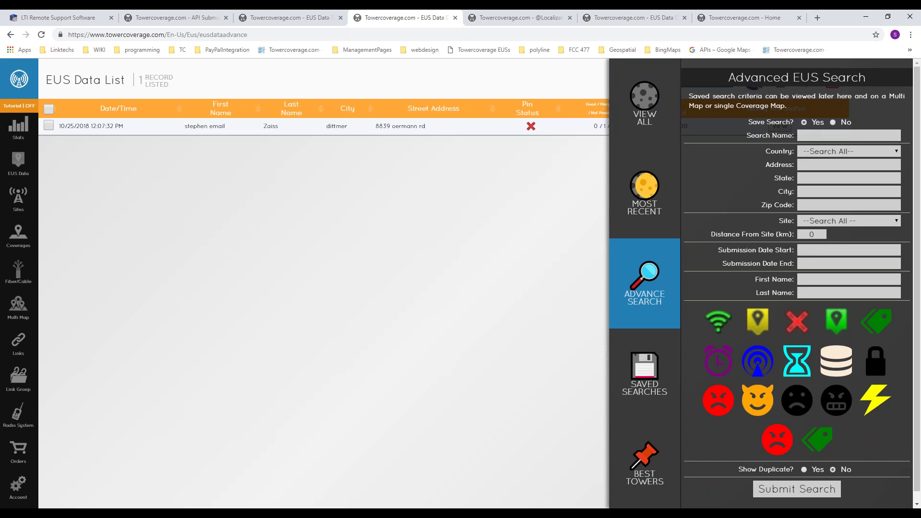
{"action": "left_click", "coordinate": [824, 133]}
{"action": "type", "text": "no go"}
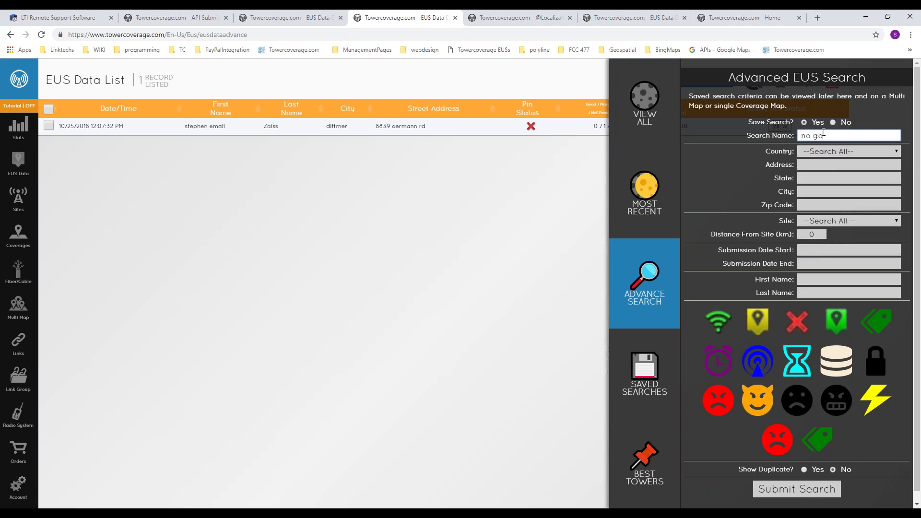
{"action": "key", "text": "Tab"}
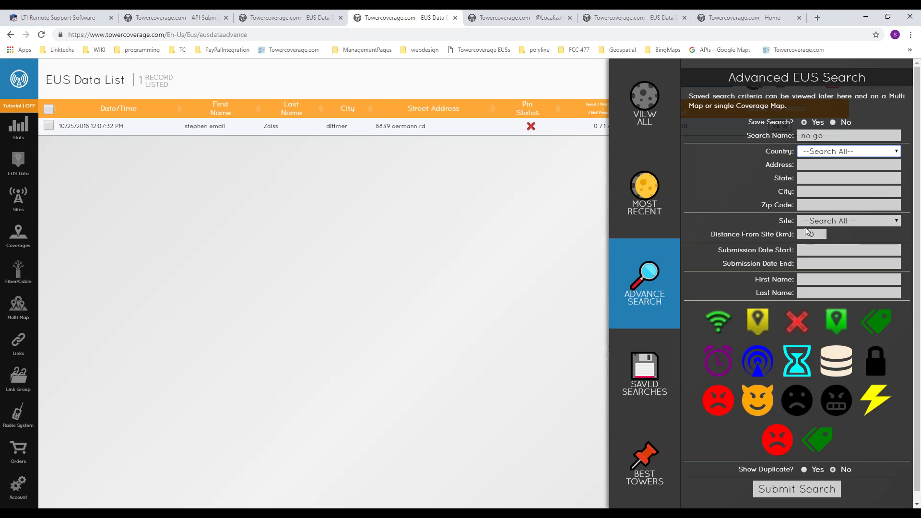
{"action": "left_click", "coordinate": [754, 185]}
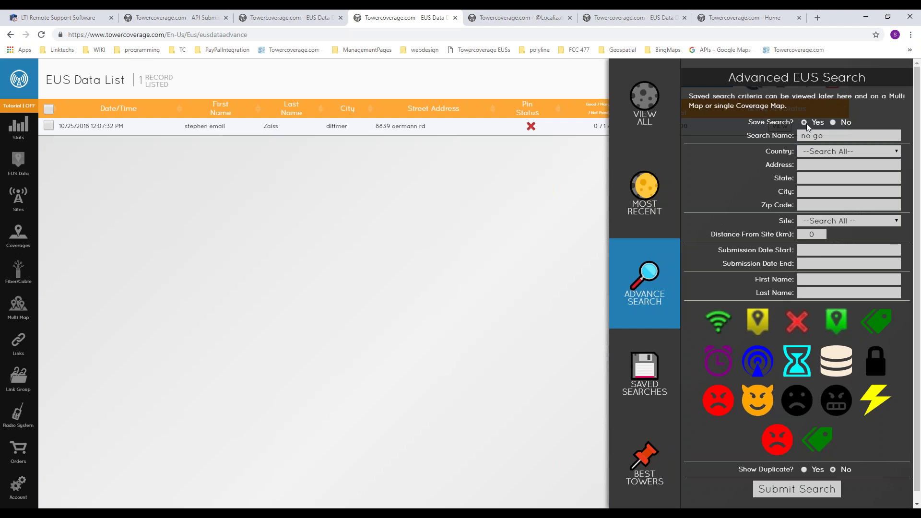
Submit the search for the No Service pin with duplicates shown, and view its results from the saved searches.
{"action": "left_click", "coordinate": [797, 322]}
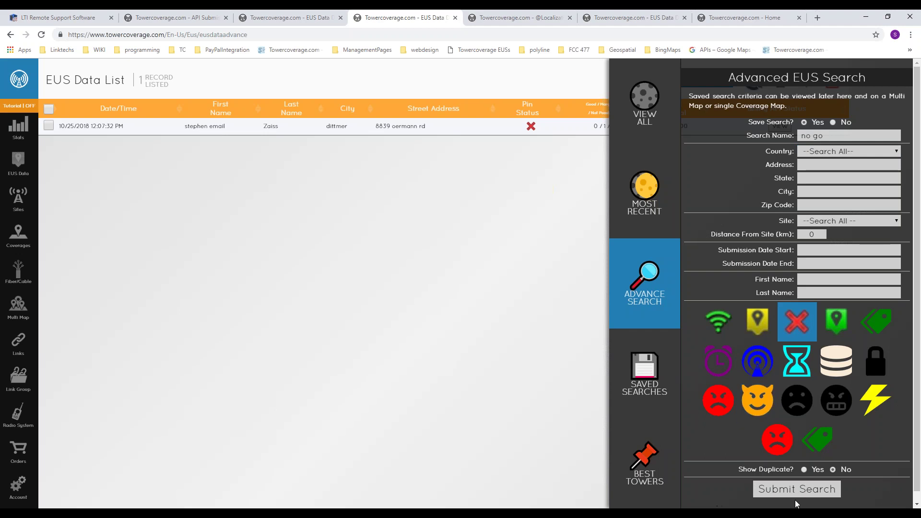
{"action": "left_click", "coordinate": [804, 470]}
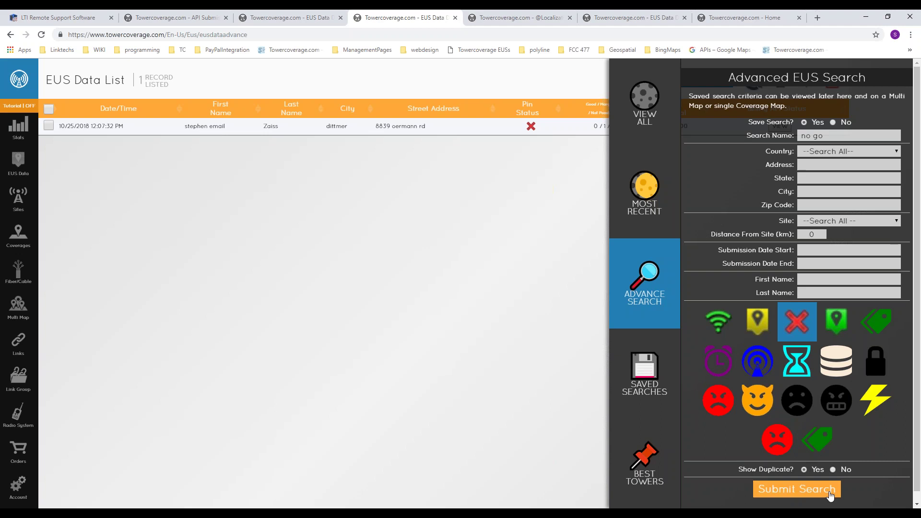
{"action": "left_click", "coordinate": [802, 495]}
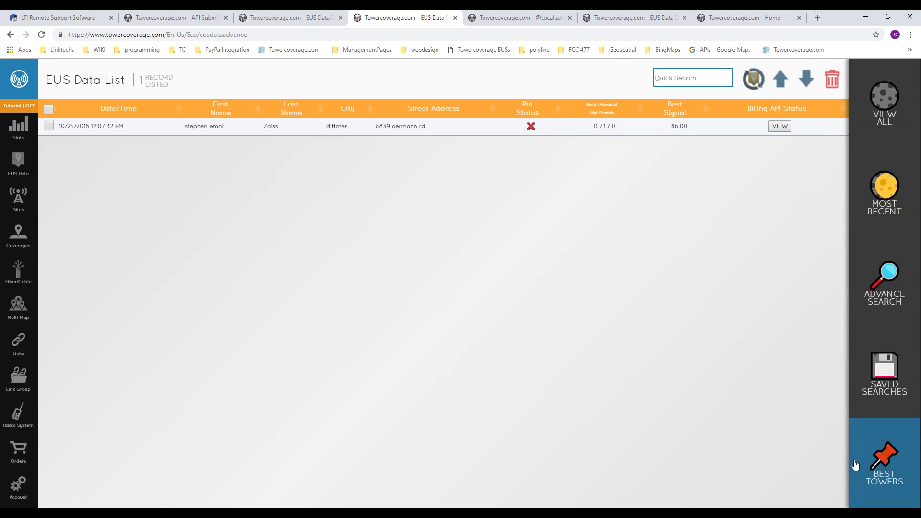
{"action": "left_click", "coordinate": [882, 376]}
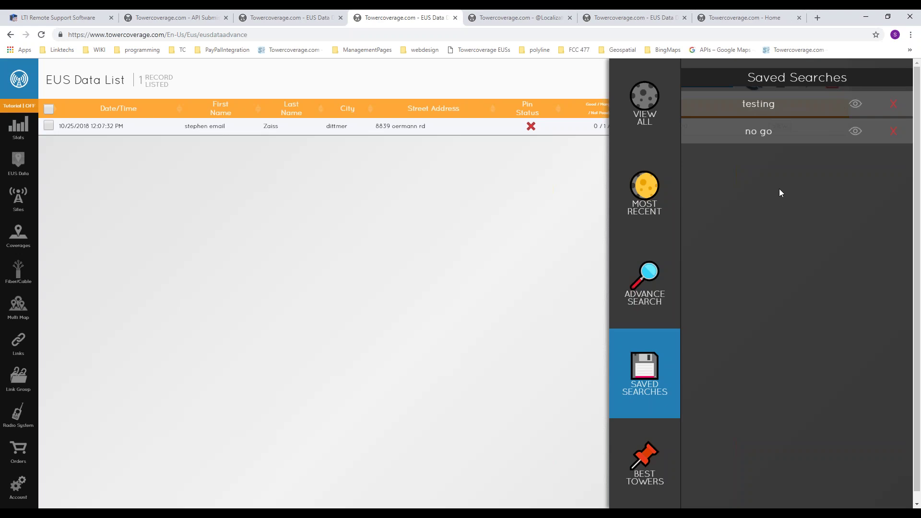
{"action": "left_click", "coordinate": [855, 131]}
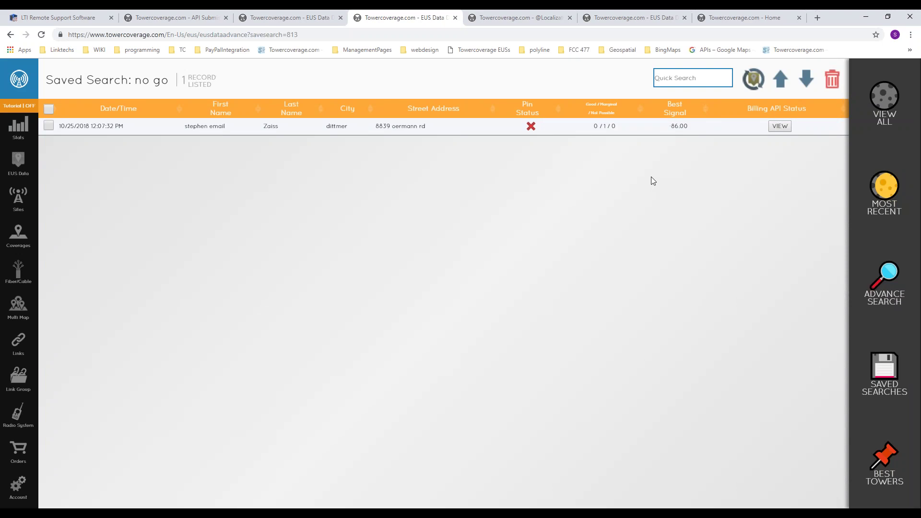
Start a new Best Tower based on the saved search "no go" and name it "new tower".
{"action": "left_click", "coordinate": [884, 463]}
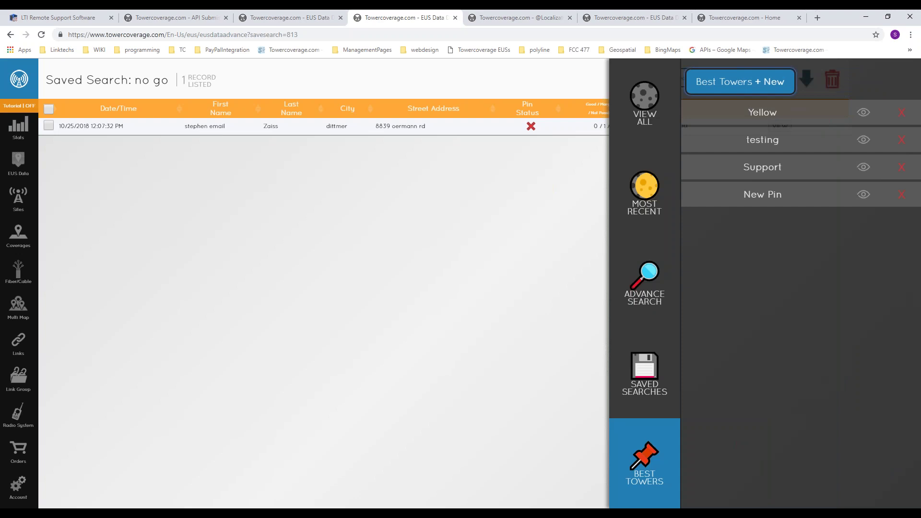
{"action": "left_click", "coordinate": [770, 88]}
{"action": "left_click", "coordinate": [446, 190]}
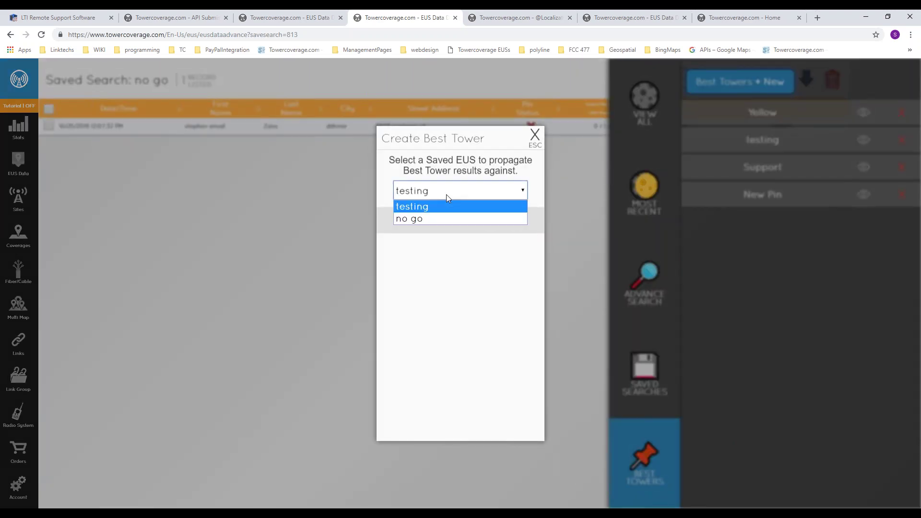
{"action": "left_click", "coordinate": [424, 218]}
{"action": "left_click", "coordinate": [498, 220]}
{"action": "left_click", "coordinate": [499, 244]}
{"action": "type", "text": "new tower"}
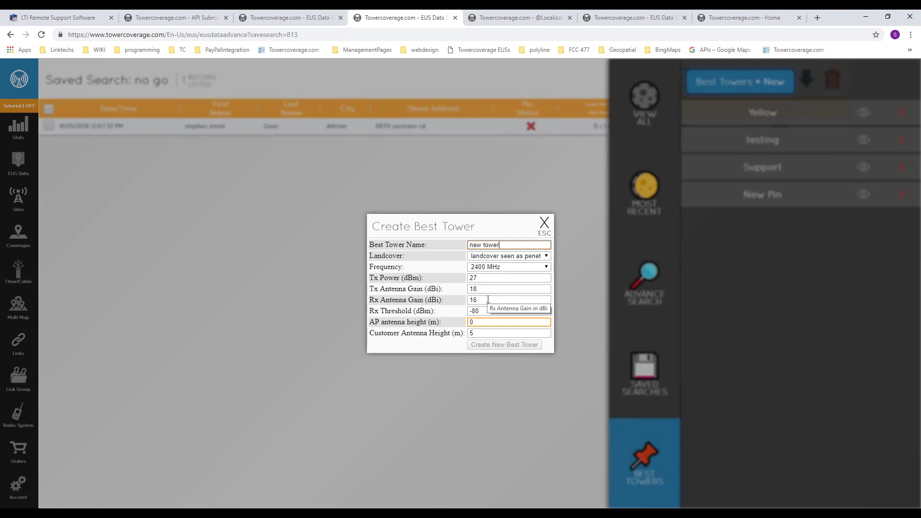
Set the AP antenna height to 150 m, create the best tower, and close the dialog.
{"action": "left_click", "coordinate": [480, 325]}
{"action": "double_click", "coordinate": [479, 324]}
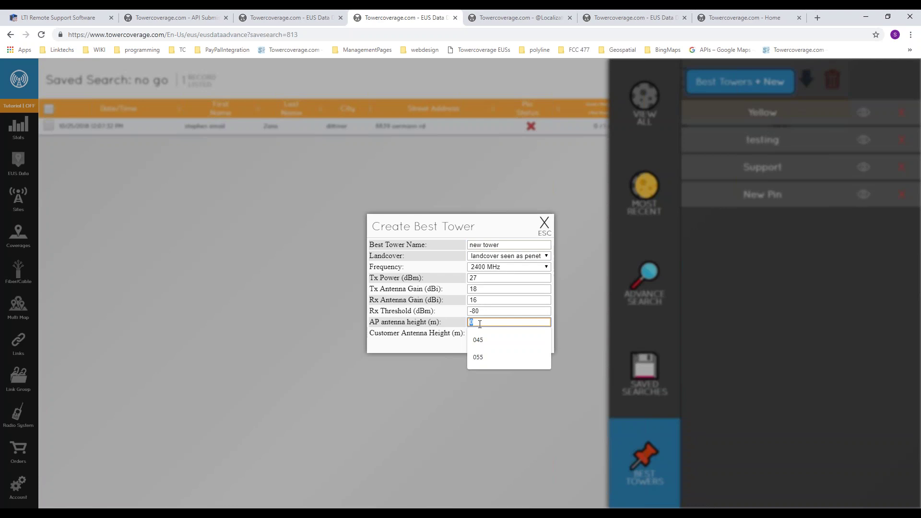
{"action": "type", "text": "150"}
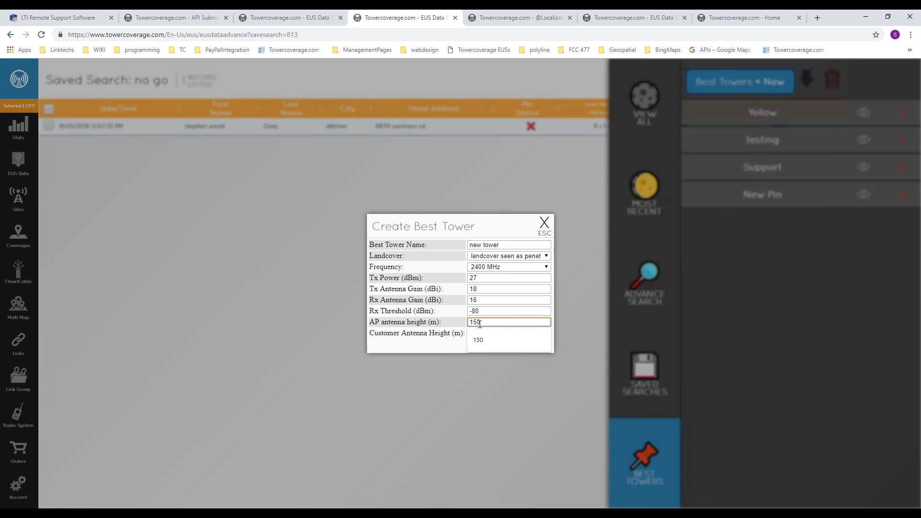
{"action": "key", "text": "Tab"}
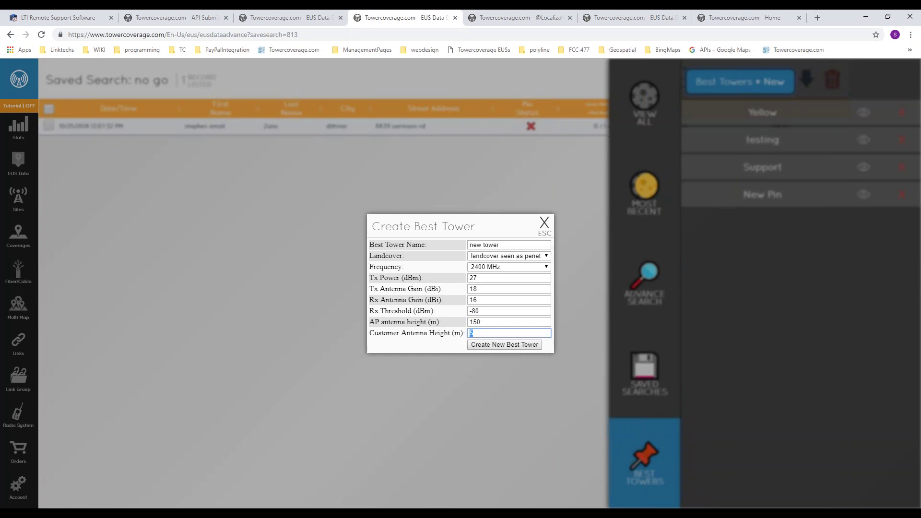
{"action": "left_click", "coordinate": [430, 344]}
{"action": "left_click", "coordinate": [490, 345]}
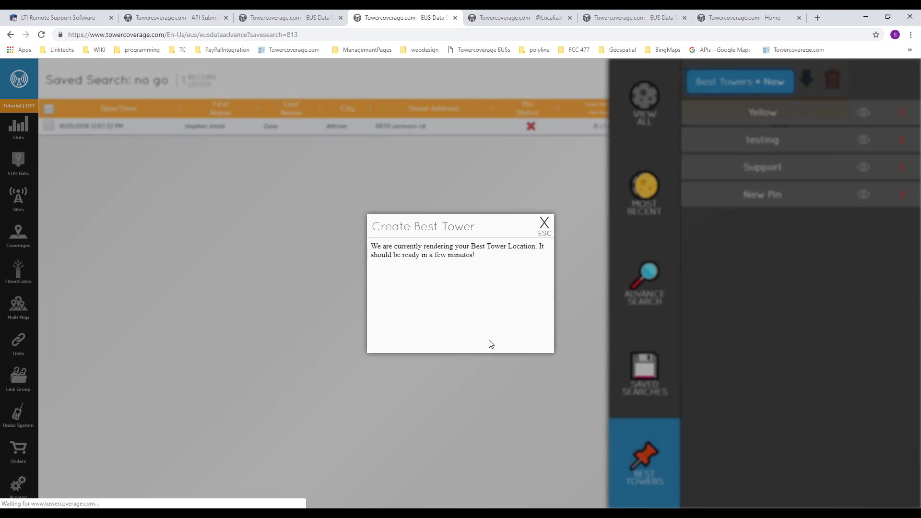
{"action": "left_click", "coordinate": [545, 231]}
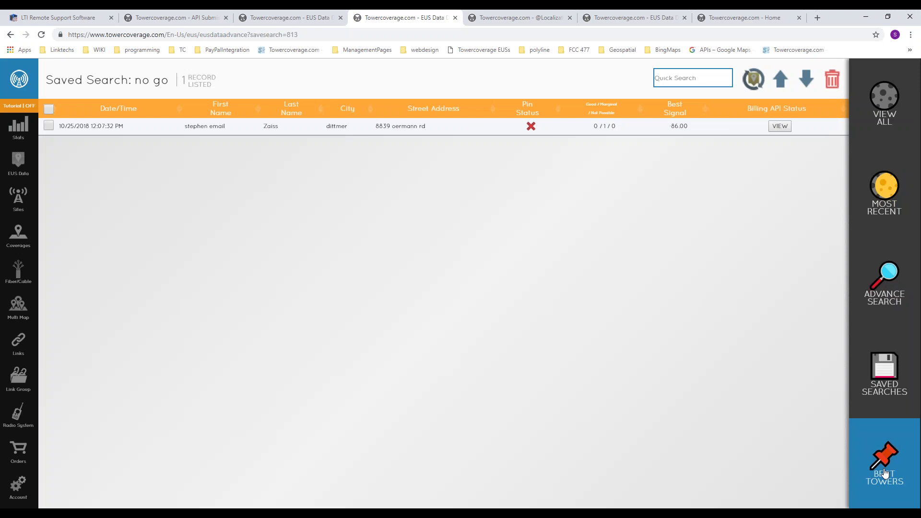
Open the existing "Yellow" best tower result and examine its heat map northward from Bryant towards Farmington.
{"action": "left_click", "coordinate": [884, 472]}
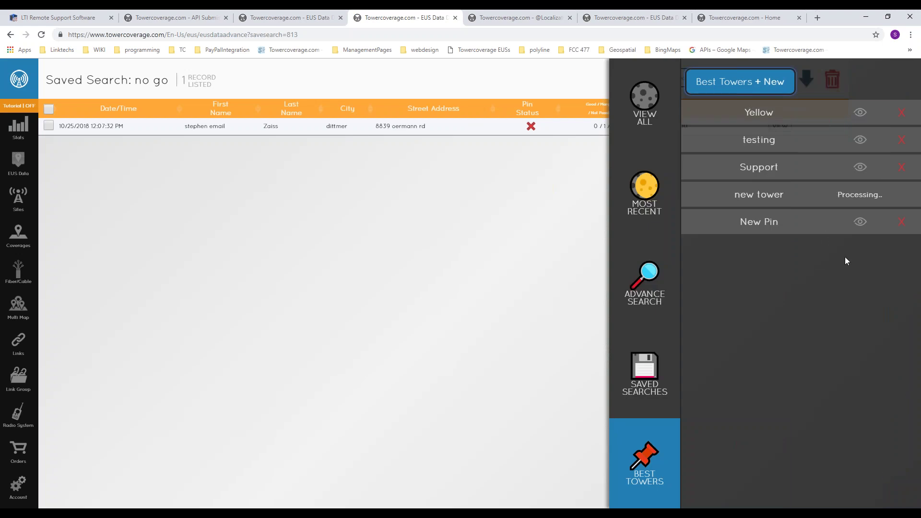
{"action": "left_click", "coordinate": [866, 114]}
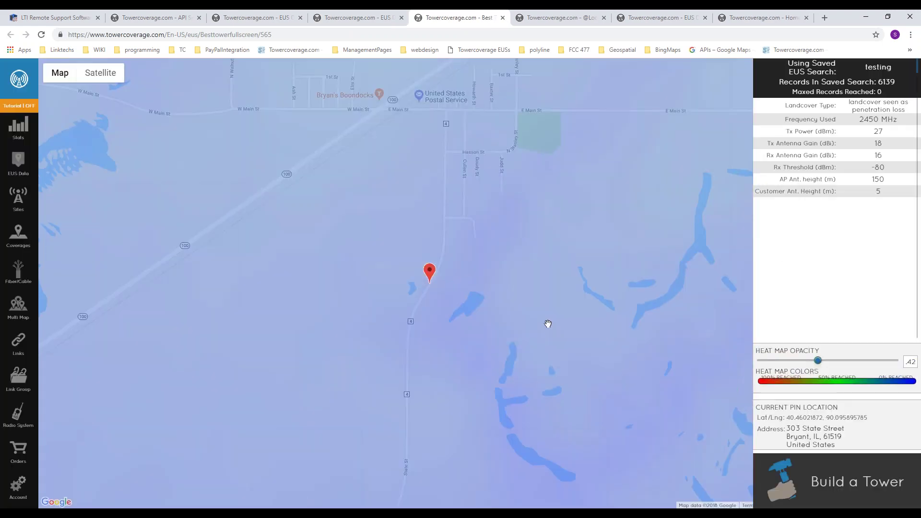
{"action": "scroll", "coordinate": [548, 324], "scroll_direction": "down", "scroll_amount": 2}
{"action": "left_click_drag", "start_coordinate": [551, 286], "coordinate": [555, 301]}
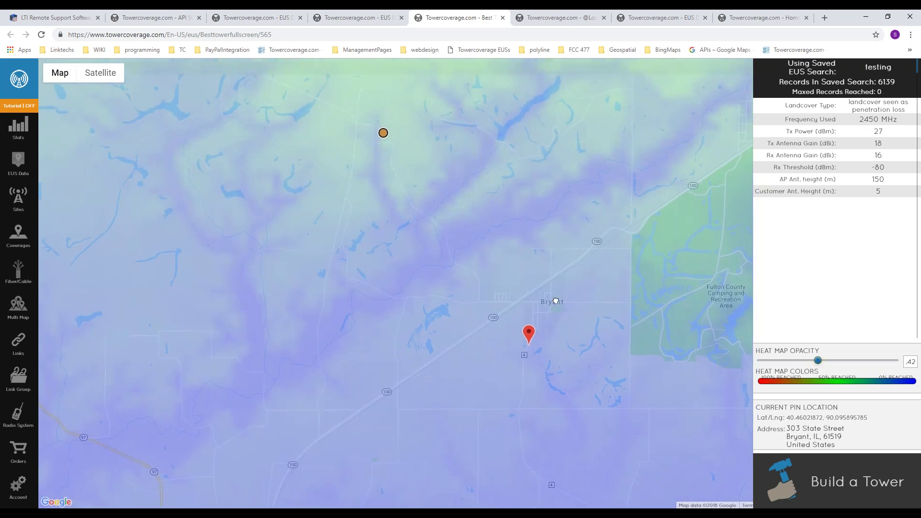
{"action": "scroll", "coordinate": [549, 251], "scroll_direction": "down", "scroll_amount": 1}
{"action": "left_click_drag", "start_coordinate": [584, 150], "coordinate": [557, 254]}
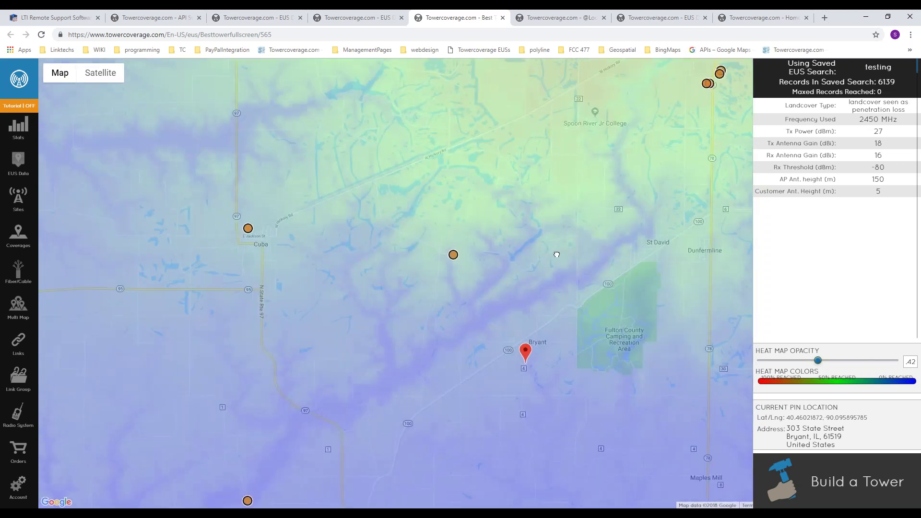
{"action": "scroll", "coordinate": [530, 269], "scroll_direction": "down", "scroll_amount": 1}
{"action": "left_click_drag", "start_coordinate": [628, 206], "coordinate": [558, 468]}
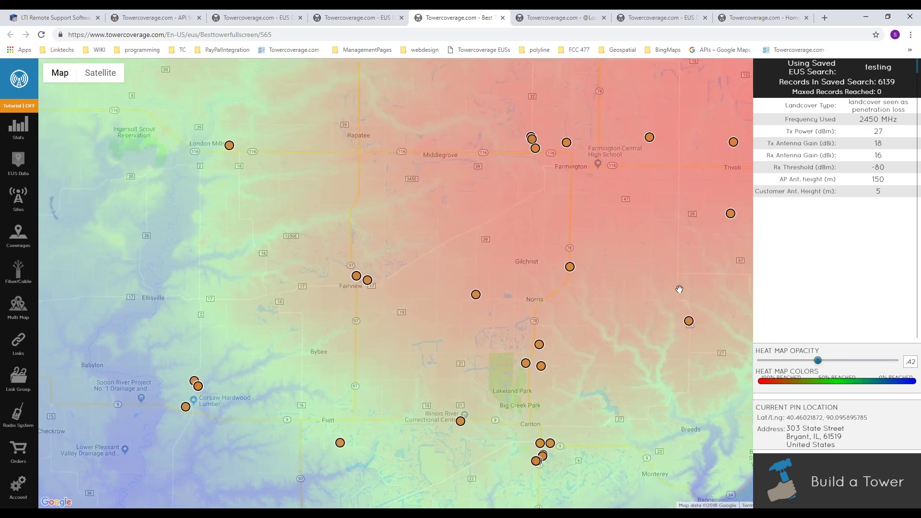
{"action": "left_click_drag", "start_coordinate": [664, 321], "coordinate": [555, 312]}
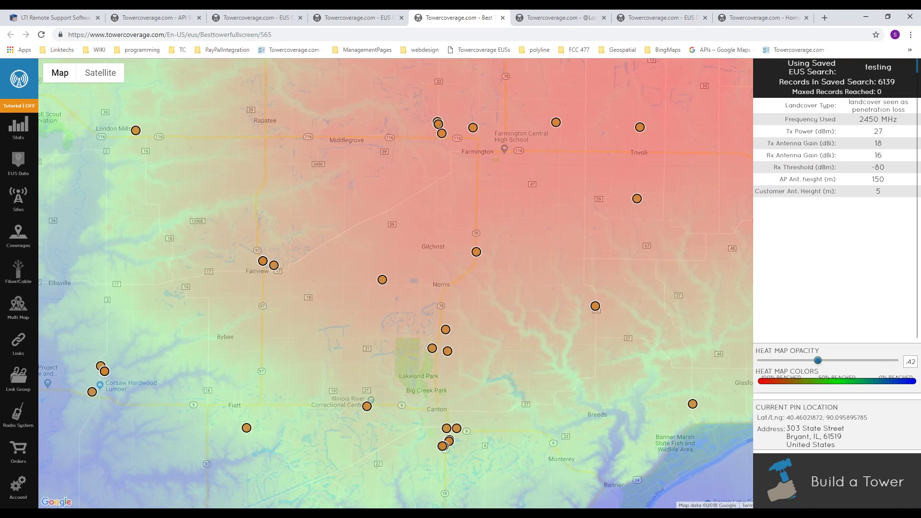
Raise the heat map opacity to about 0.78 and place the location pin in the red area around Farmington.
{"action": "left_click_drag", "start_coordinate": [819, 360], "coordinate": [866, 362]}
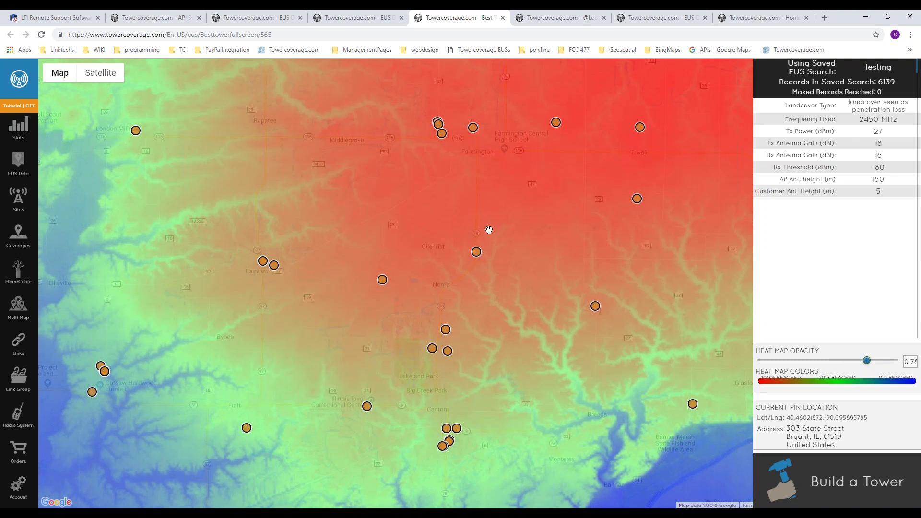
{"action": "left_click", "coordinate": [528, 188]}
{"action": "left_click", "coordinate": [590, 225]}
{"action": "left_click", "coordinate": [503, 239]}
{"action": "left_click", "coordinate": [423, 218]}
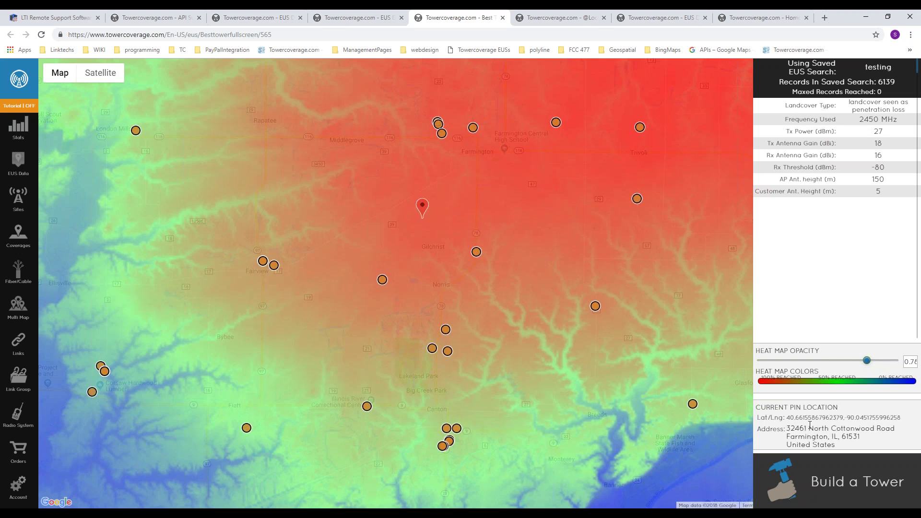
Move the location pin to the strongest red area northeast of Farmington, and view the structure details of the existing tower near Trivoli.
{"action": "left_click", "coordinate": [490, 180]}
{"action": "left_click", "coordinate": [543, 182]}
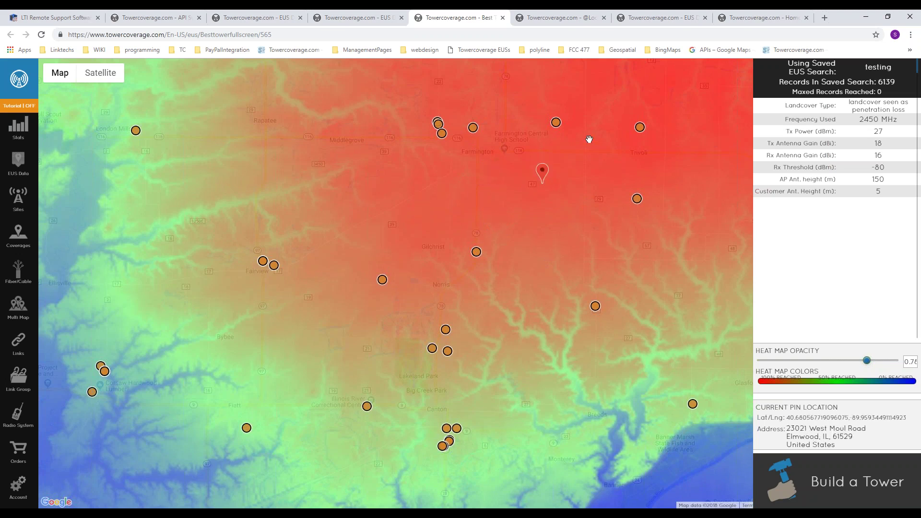
{"action": "left_click", "coordinate": [581, 104]}
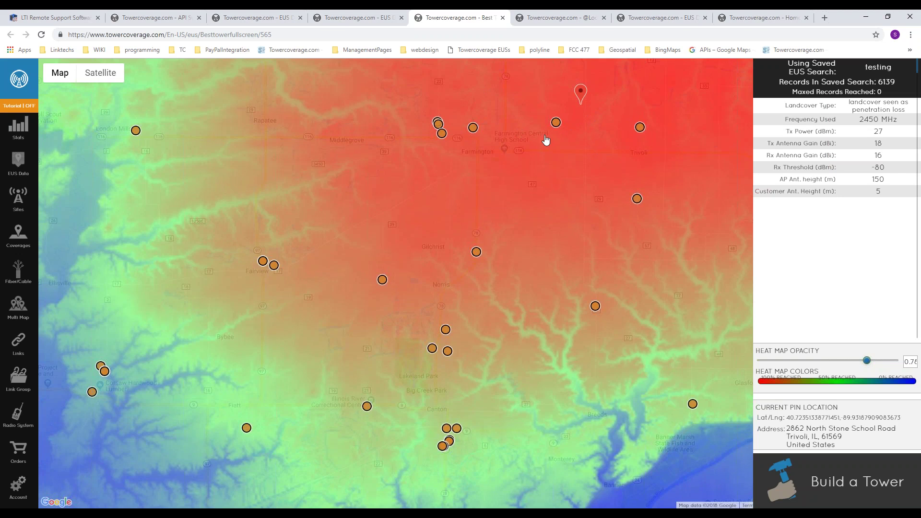
{"action": "left_click", "coordinate": [640, 129]}
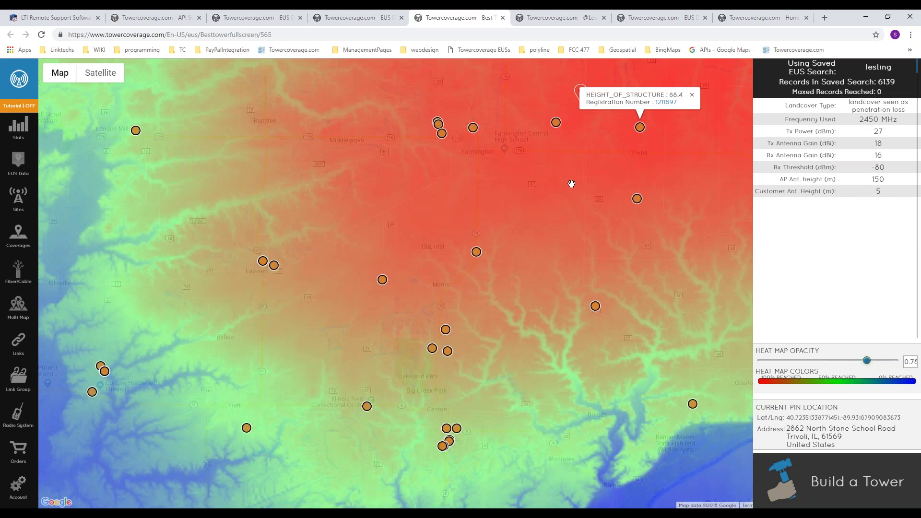
Open the Naming Test 2 multi map from the recent changes on the Stats page, and show and close its tutorial.
{"action": "left_click", "coordinate": [22, 133]}
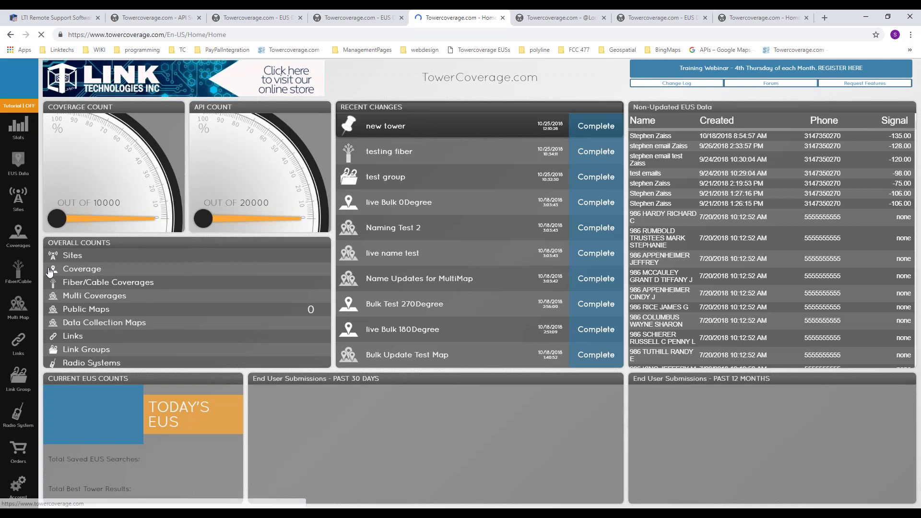
{"action": "left_click", "coordinate": [373, 235]}
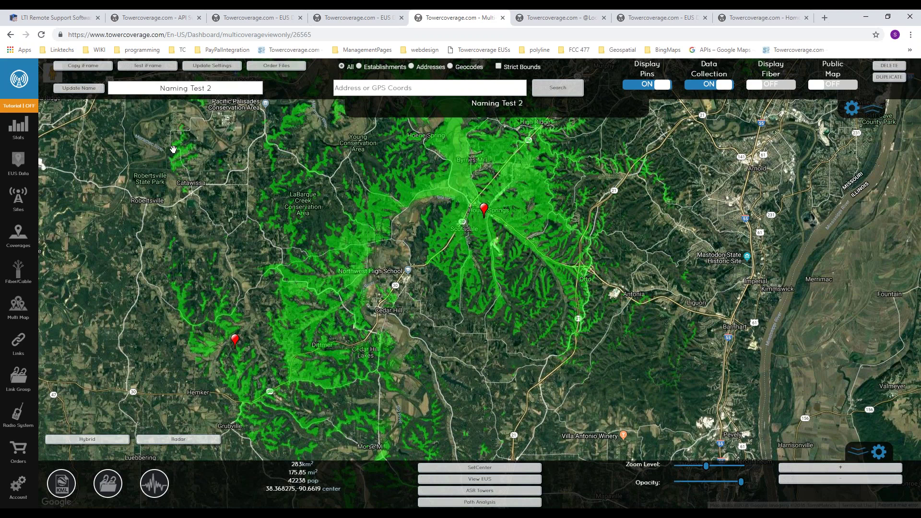
{"action": "left_click", "coordinate": [14, 104]}
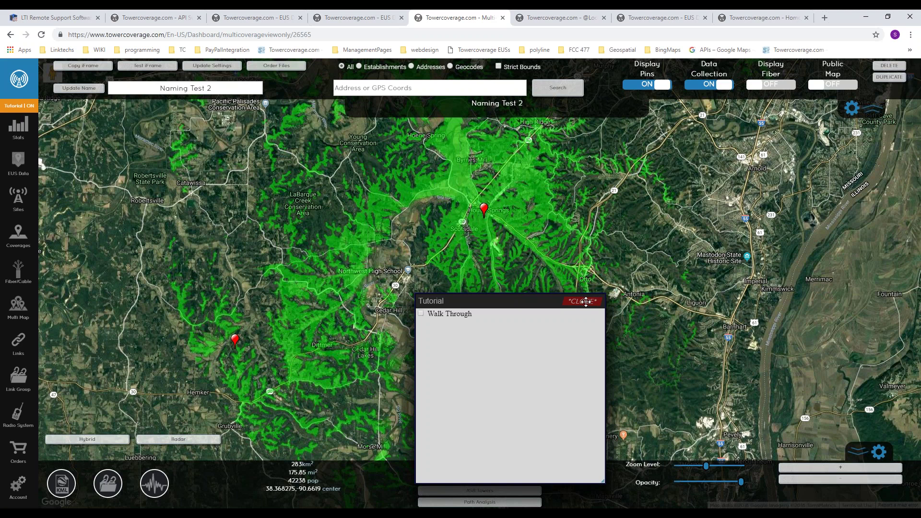
{"action": "left_click", "coordinate": [586, 302]}
Open the Bulk Test 270Degree coverage from the coverages list.
{"action": "mouse_move", "coordinate": [4, 180]}
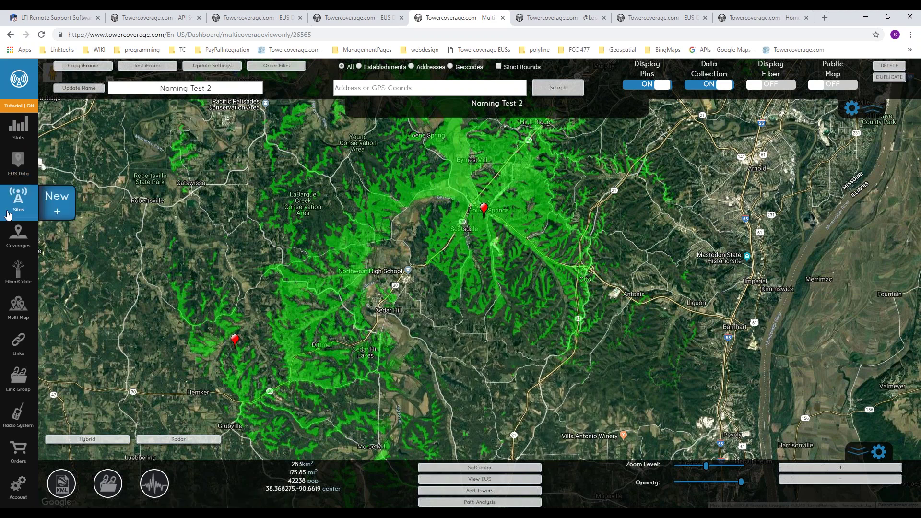
{"action": "left_click", "coordinate": [18, 234]}
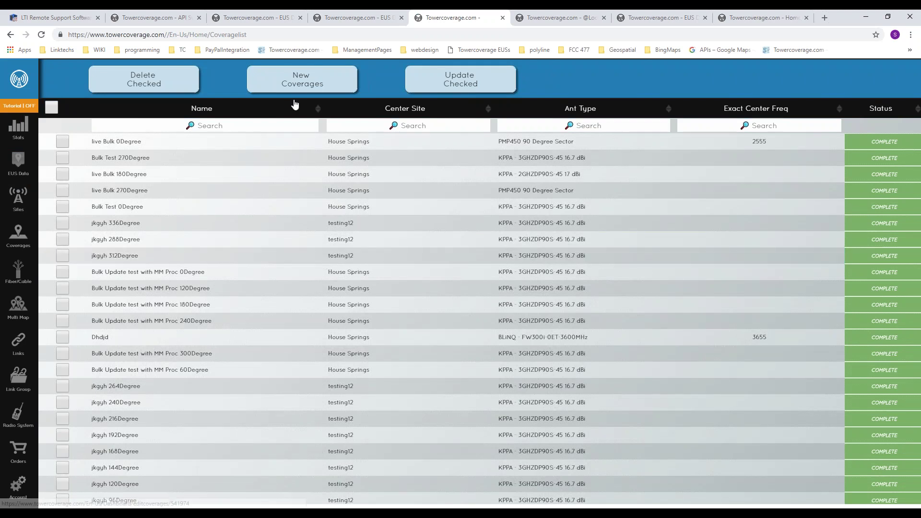
{"action": "left_click", "coordinate": [118, 159]}
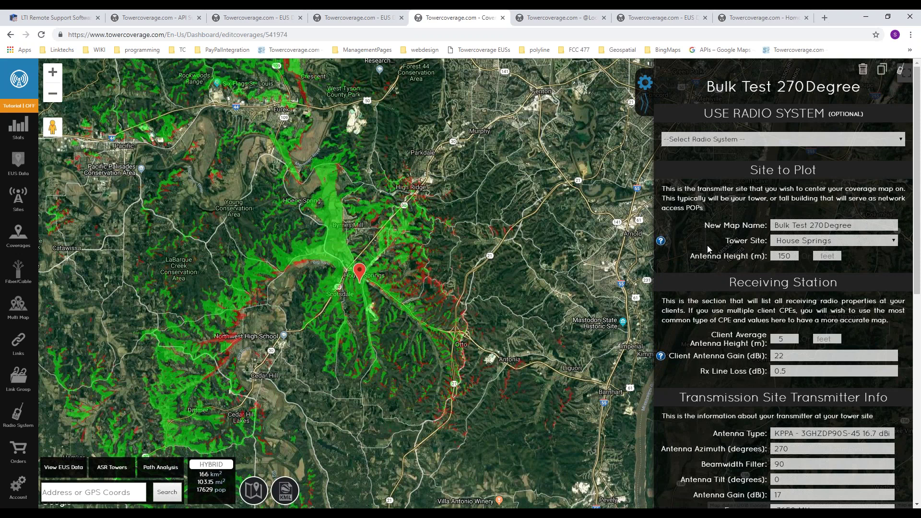
View the wiki help on Site to Plot and Receiving Station for the coverage settings, and return to the coverage.
{"action": "left_click", "coordinate": [661, 240]}
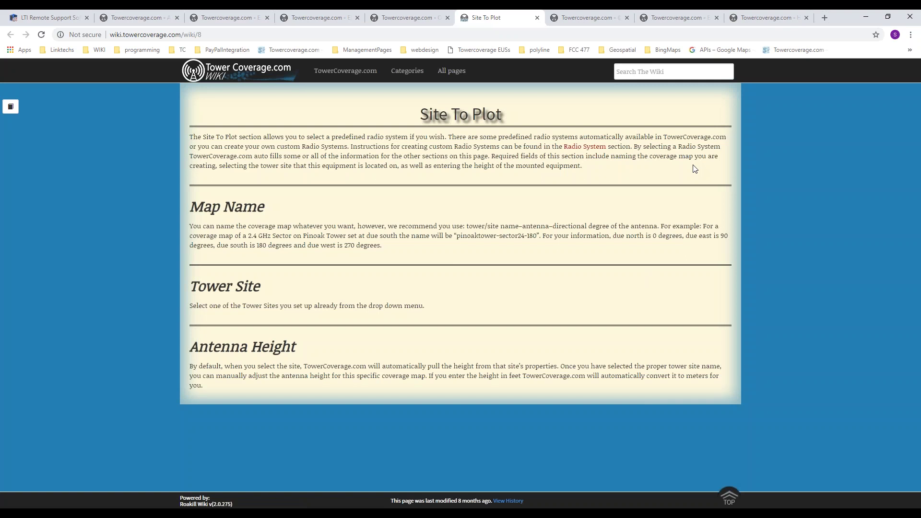
{"action": "left_click", "coordinate": [537, 18]}
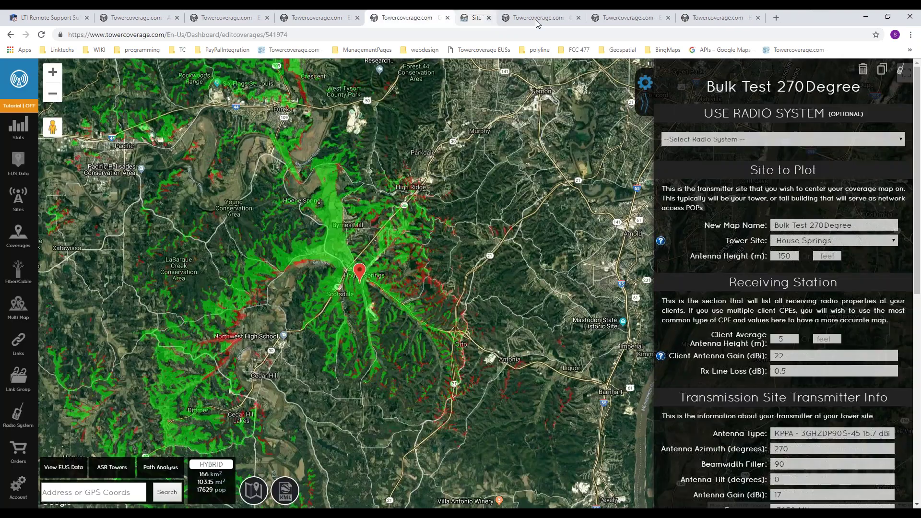
{"action": "left_click", "coordinate": [661, 356]}
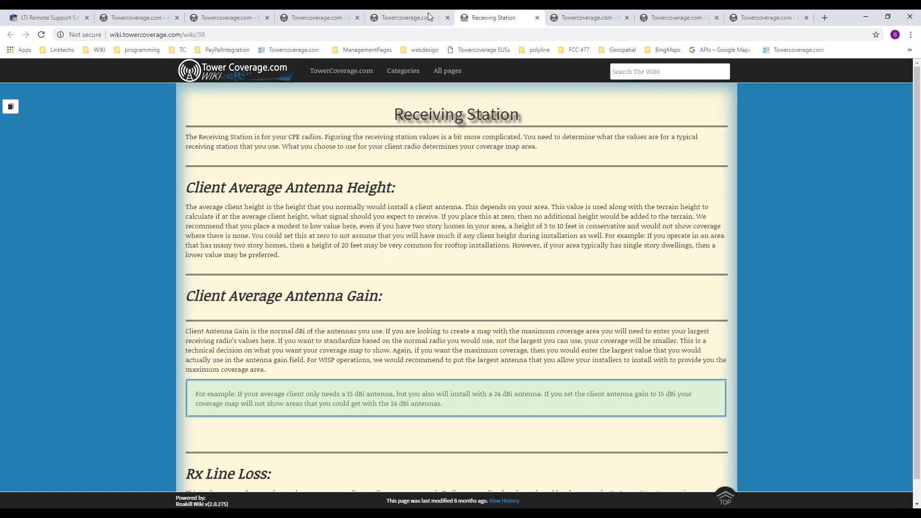
{"action": "left_click", "coordinate": [408, 18]}
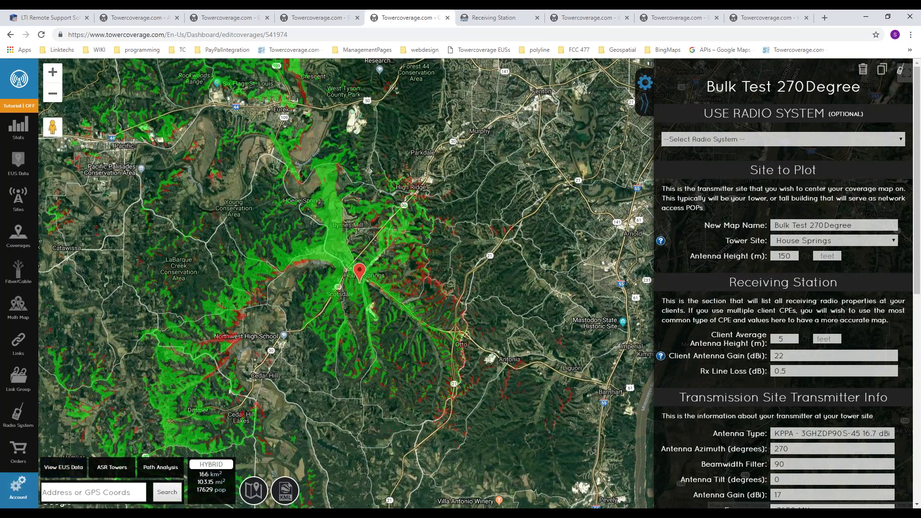
Open the support contact options from the account area, examine the support phone numbers and verification code, and close them.
{"action": "left_click", "coordinate": [19, 486]}
{"action": "left_click", "coordinate": [312, 461]}
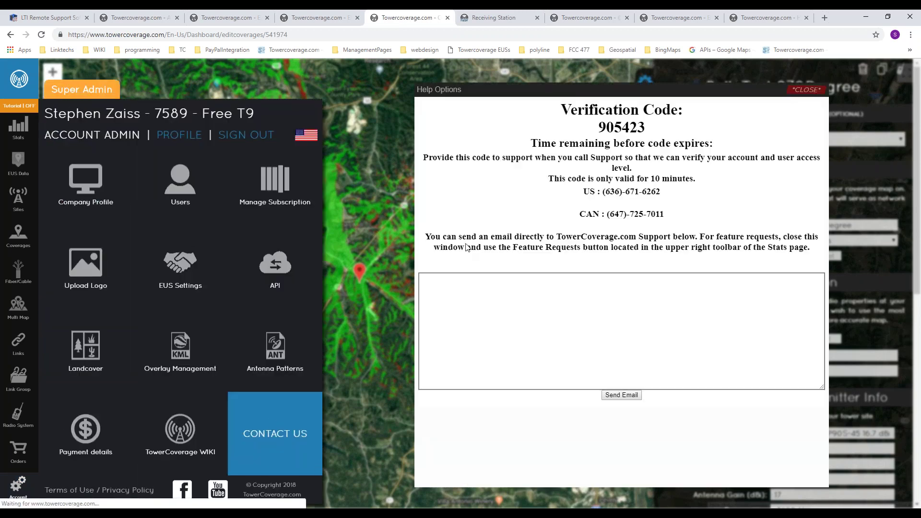
{"action": "left_click_drag", "start_coordinate": [581, 206], "coordinate": [665, 232]}
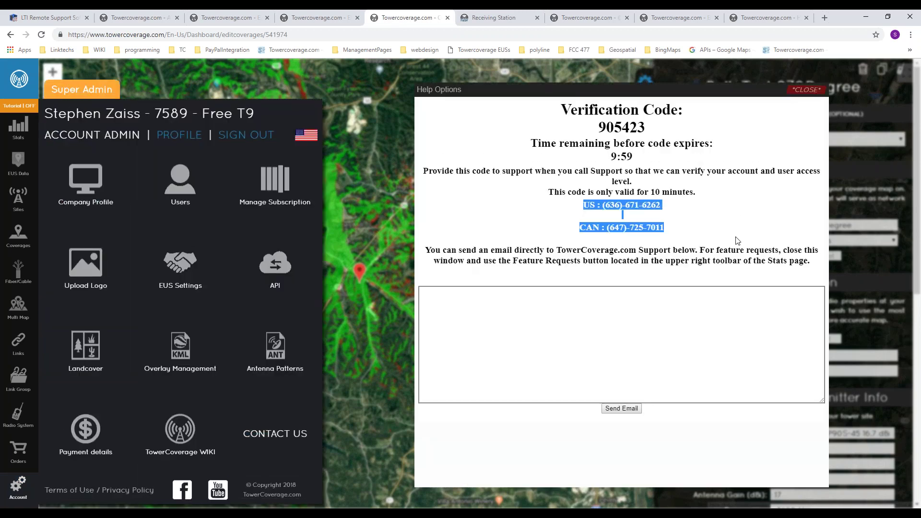
{"action": "left_click", "coordinate": [499, 181]}
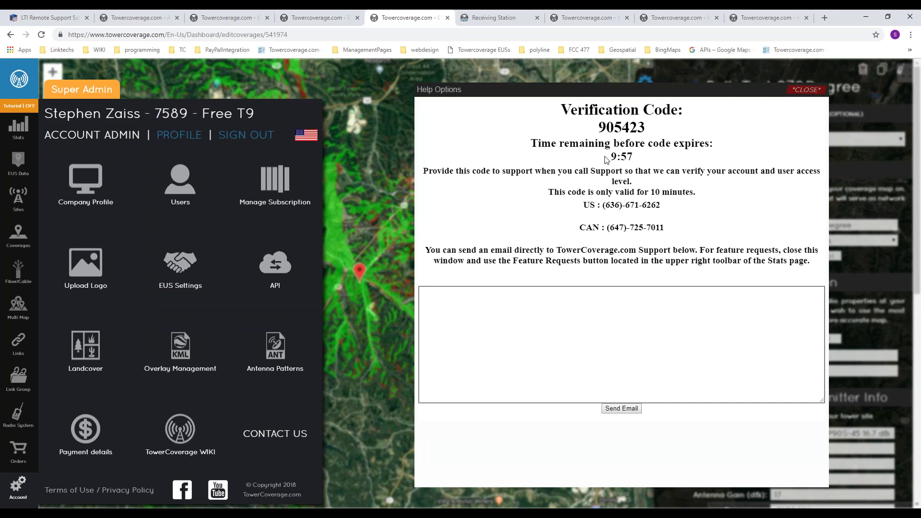
{"action": "double_click", "coordinate": [616, 132]}
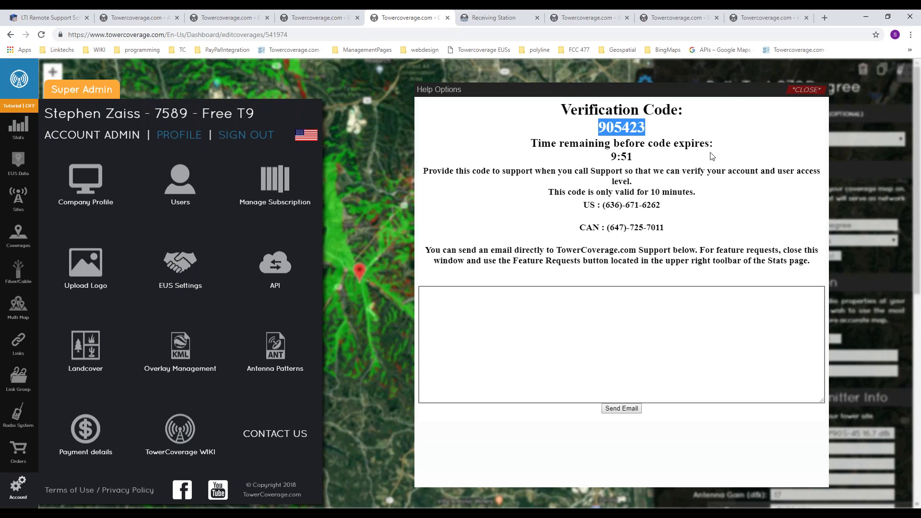
{"action": "left_click", "coordinate": [816, 90]}
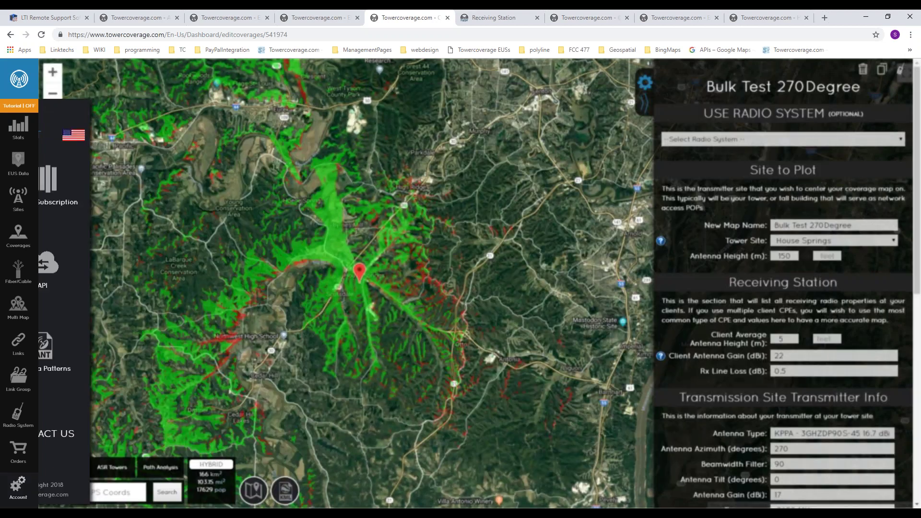